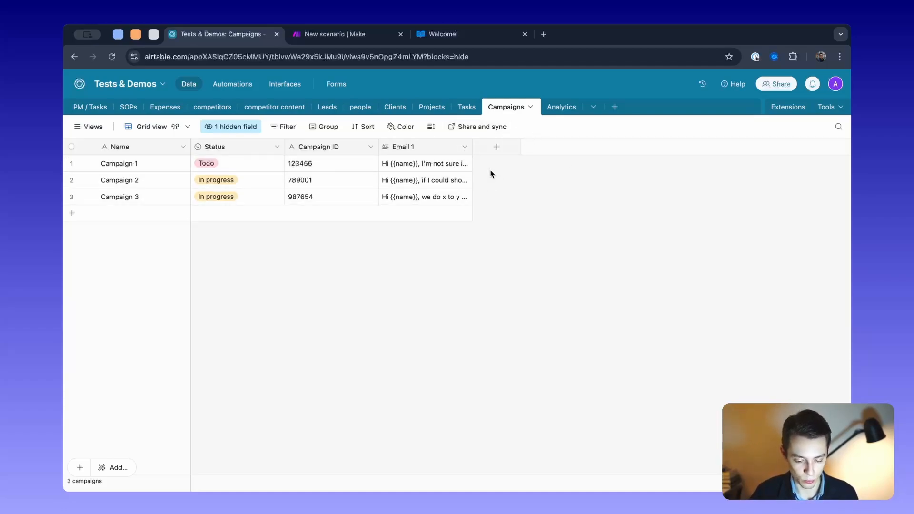
- Review the Name, Status and Campaign ID fields of the Campaigns table
{"action": "left_click", "coordinate": [139, 146]}
{"action": "left_click", "coordinate": [242, 150]}
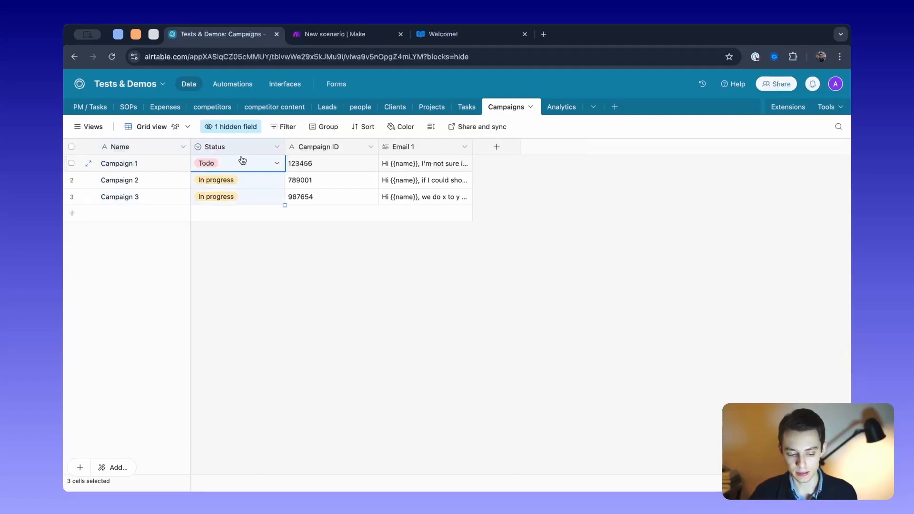
{"action": "left_click", "coordinate": [329, 146]}
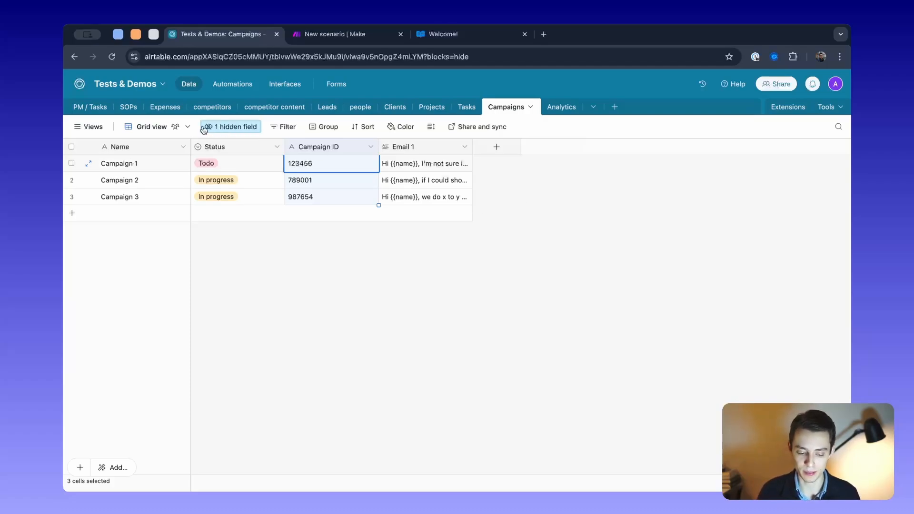
{"action": "left_click", "coordinate": [150, 152], "text": "shift"}
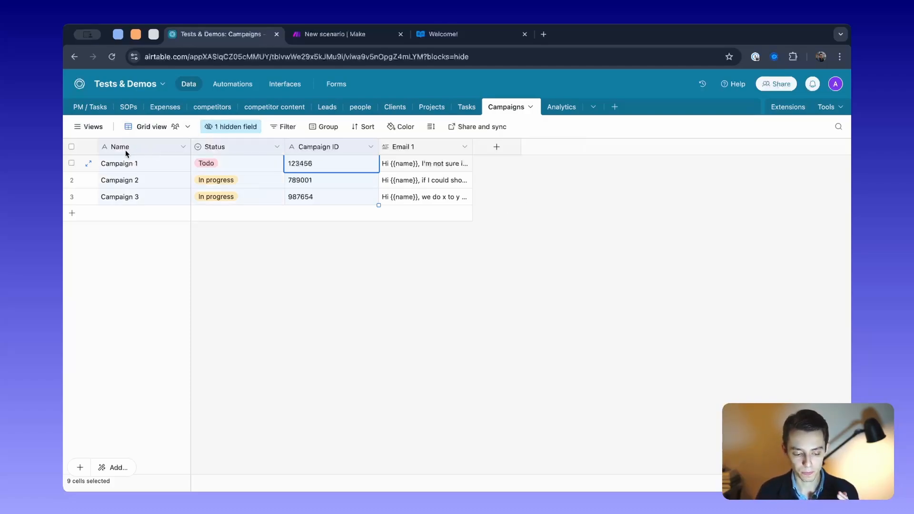
{"action": "left_click", "coordinate": [366, 257]}
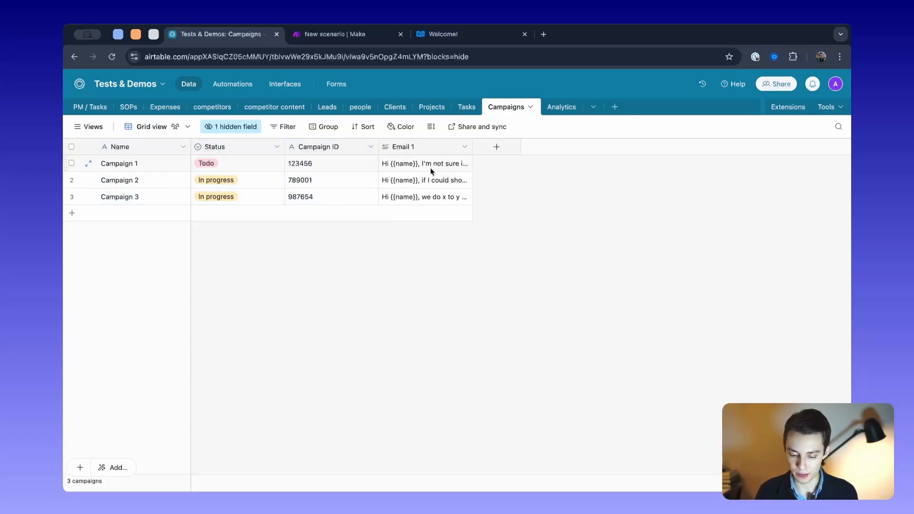
- Open the Analytics table and link its first record to Campaign 2
{"action": "left_click", "coordinate": [553, 108]}
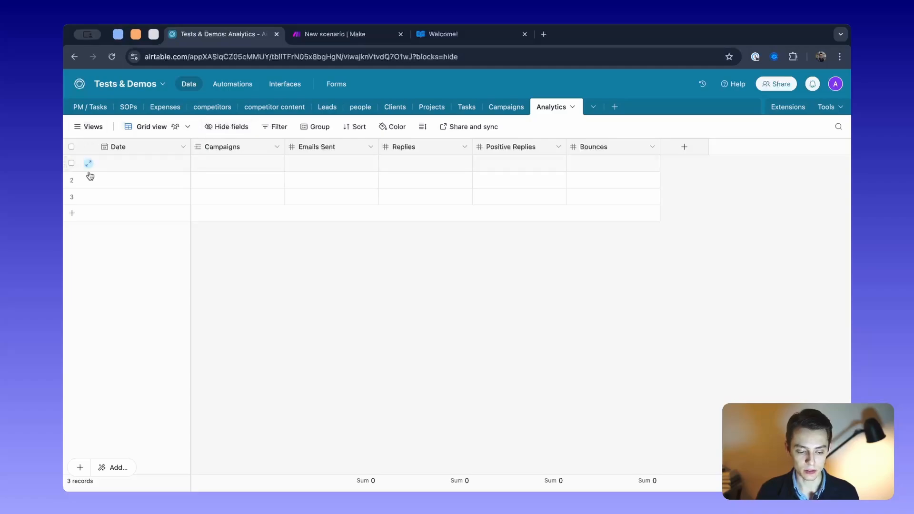
{"action": "left_click", "coordinate": [220, 146]}
{"action": "left_click", "coordinate": [200, 163]}
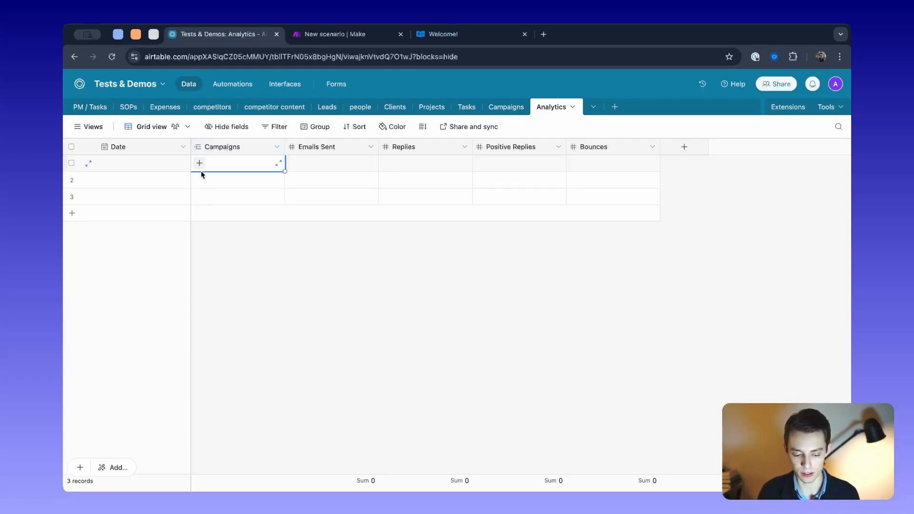
{"action": "left_click", "coordinate": [199, 163]}
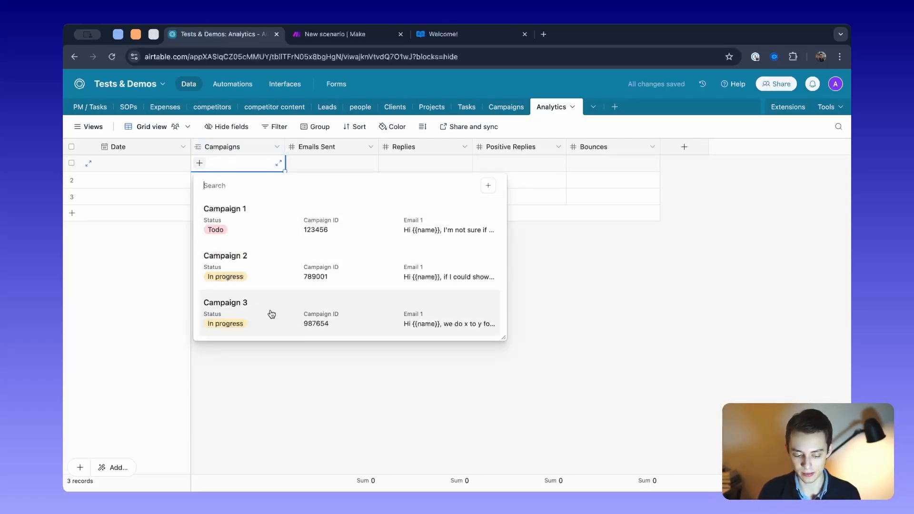
{"action": "left_click", "coordinate": [275, 276]}
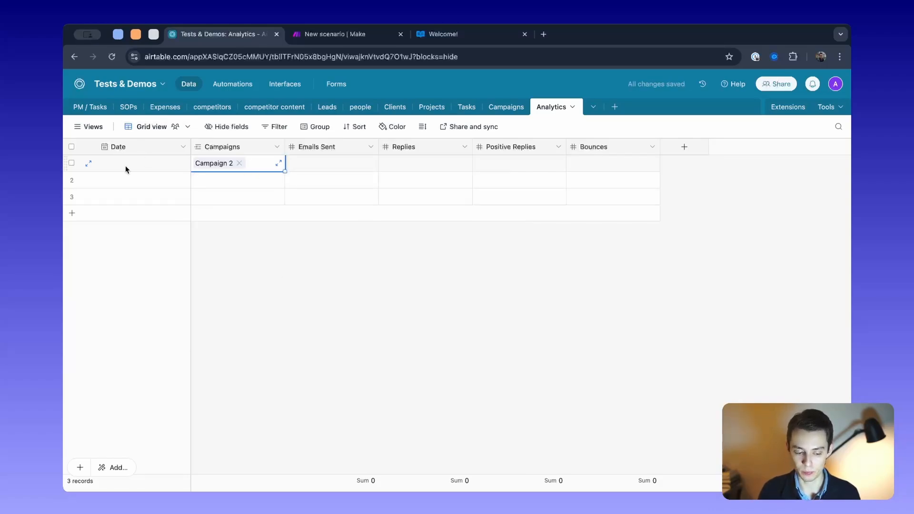
- Unhide the Analytics field in the Campaigns table and inspect the record linked to Campaign 2
{"action": "left_click", "coordinate": [497, 106]}
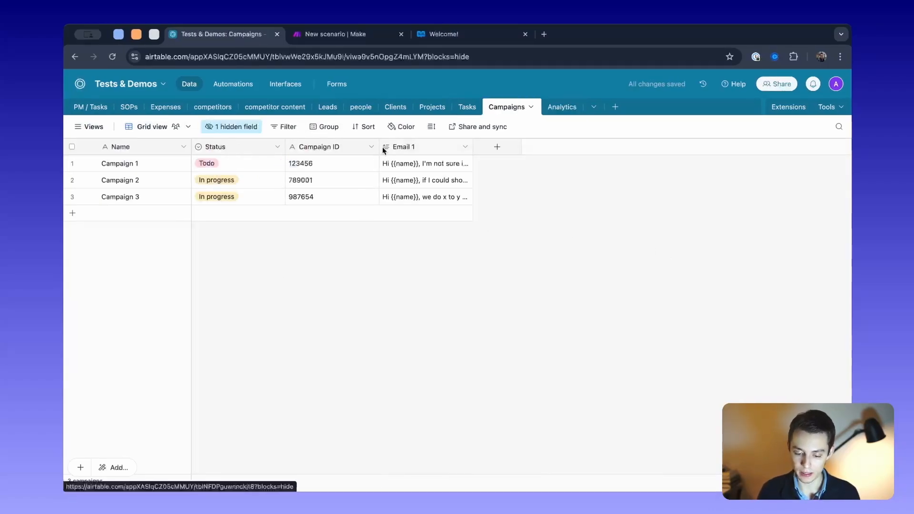
{"action": "left_click", "coordinate": [223, 126]}
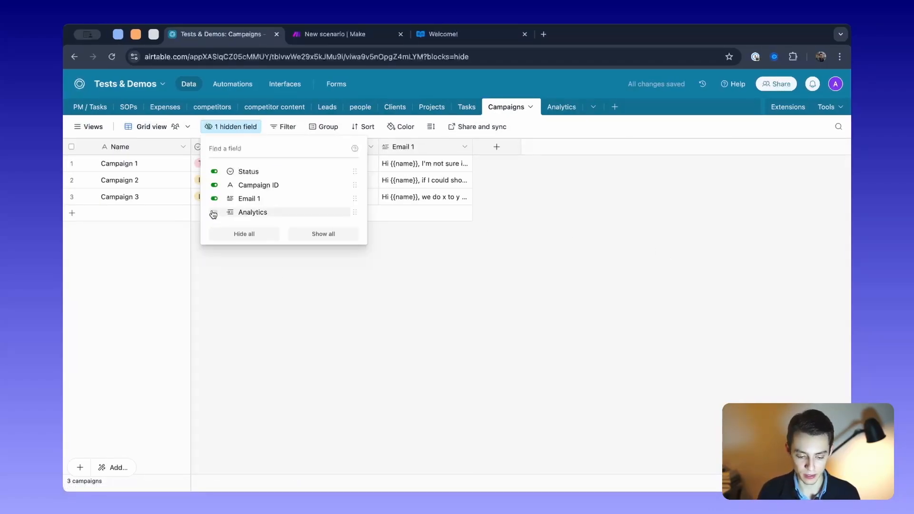
{"action": "left_click", "coordinate": [214, 212]}
{"action": "left_click", "coordinate": [316, 298]}
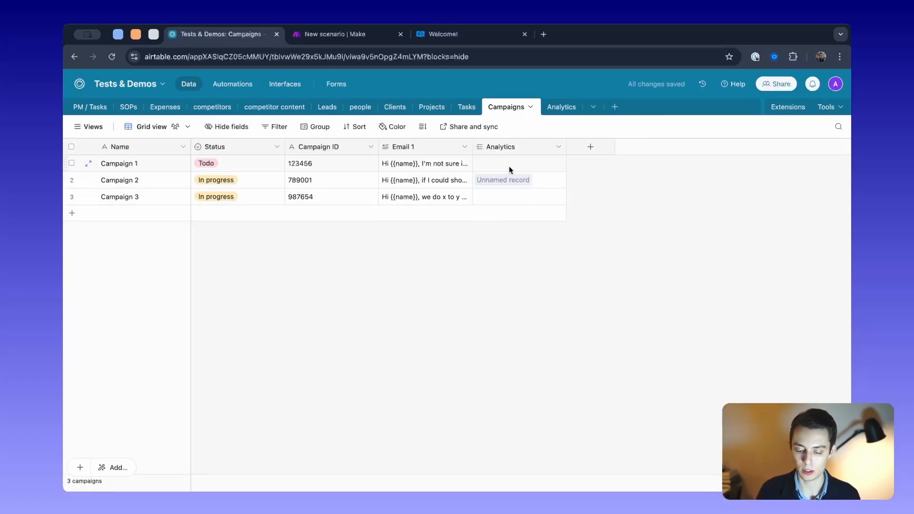
{"action": "left_click", "coordinate": [514, 180]}
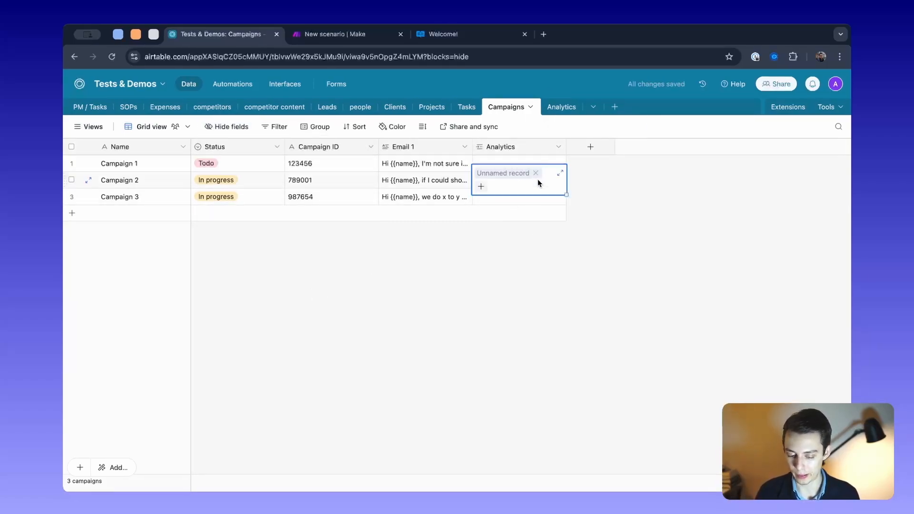
- Set the date of the first record in the Analytics table to 28 January 2025
{"action": "left_click", "coordinate": [561, 106]}
{"action": "left_click", "coordinate": [130, 167]}
{"action": "left_click", "coordinate": [129, 167]}
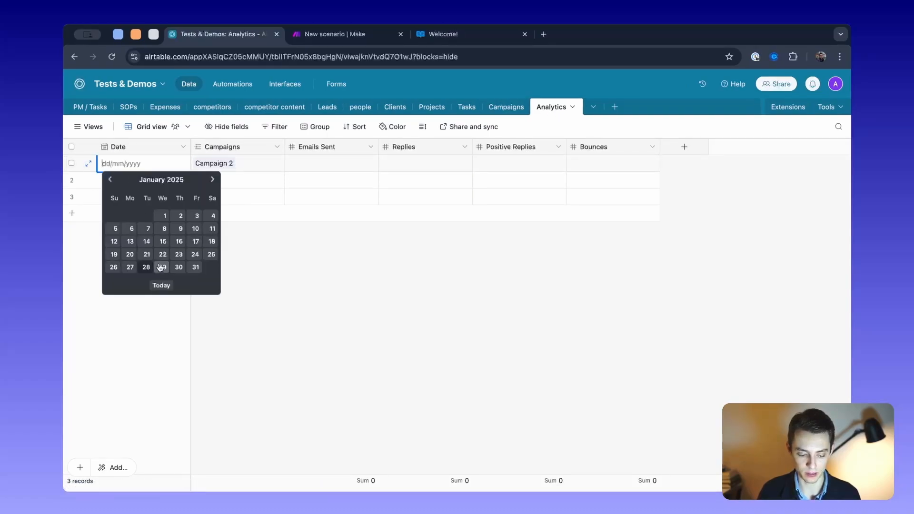
{"action": "left_click", "coordinate": [162, 266]}
{"action": "left_click", "coordinate": [142, 267]}
- Clear the linked analytics record from Campaign 2 in the Campaigns table
{"action": "left_click", "coordinate": [503, 105]}
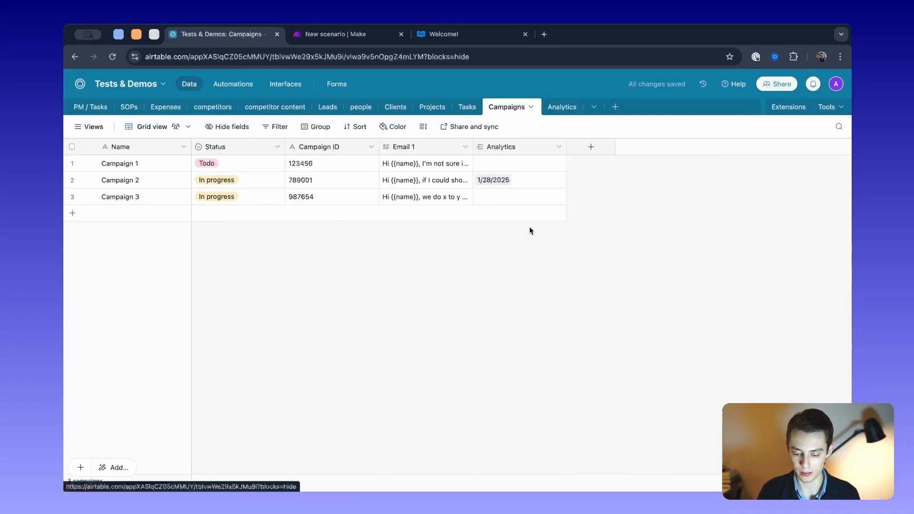
{"action": "left_click", "coordinate": [522, 181]}
{"action": "left_click", "coordinate": [516, 180]}
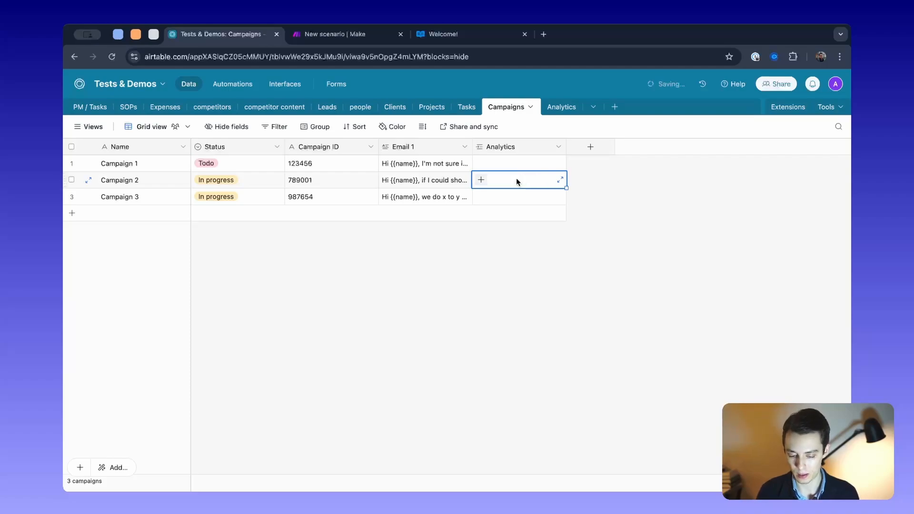
{"action": "left_click", "coordinate": [494, 137]}
- Hide the Analytics field in the Campaigns table
{"action": "left_click", "coordinate": [229, 127]}
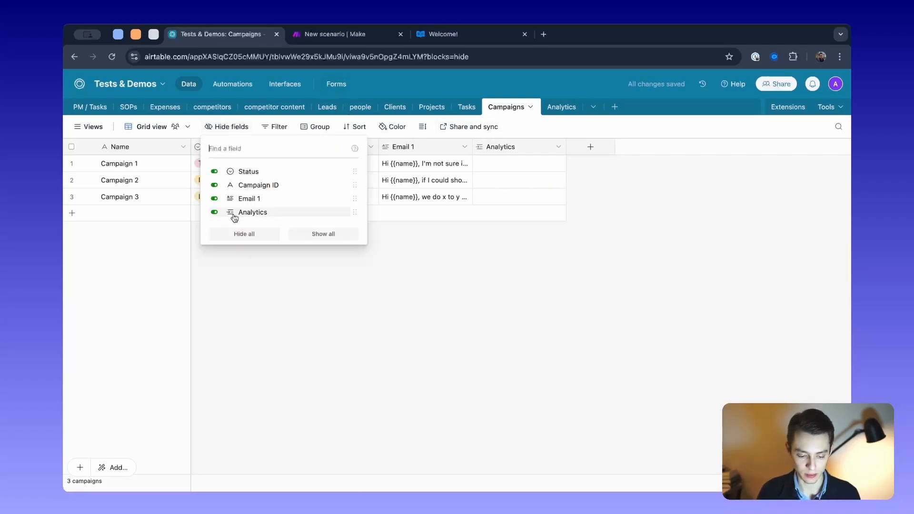
{"action": "left_click", "coordinate": [211, 212]}
{"action": "left_click", "coordinate": [399, 327]}
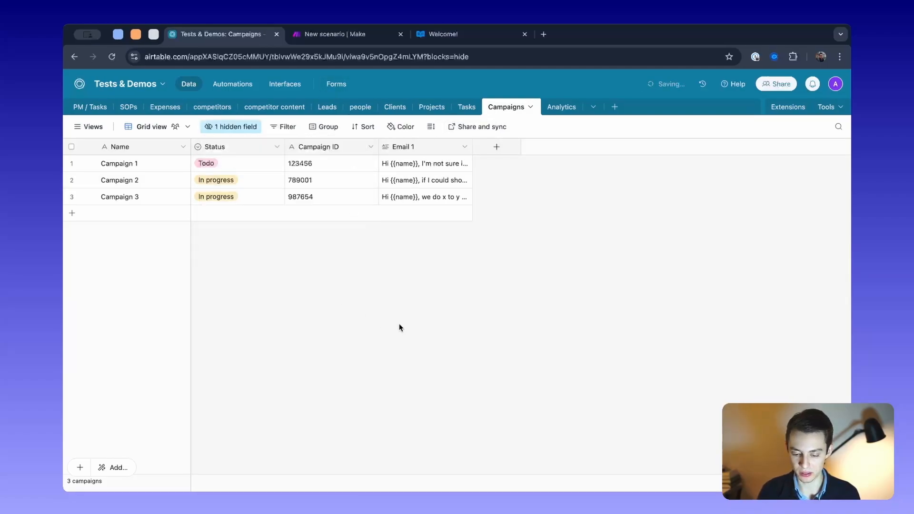
- Review the Analytics table's fields and switch to Make to look over the Smartlead Analytics scenario
{"action": "left_click", "coordinate": [563, 111]}
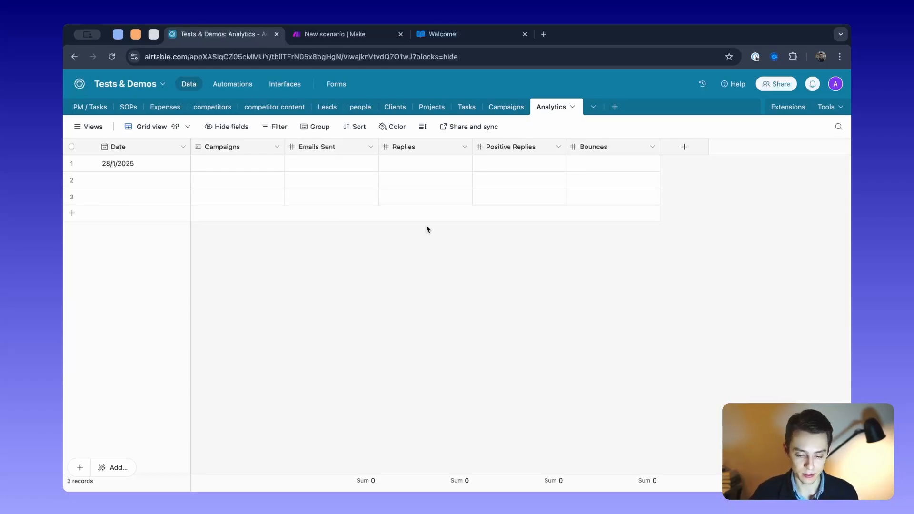
{"action": "left_click", "coordinate": [350, 41]}
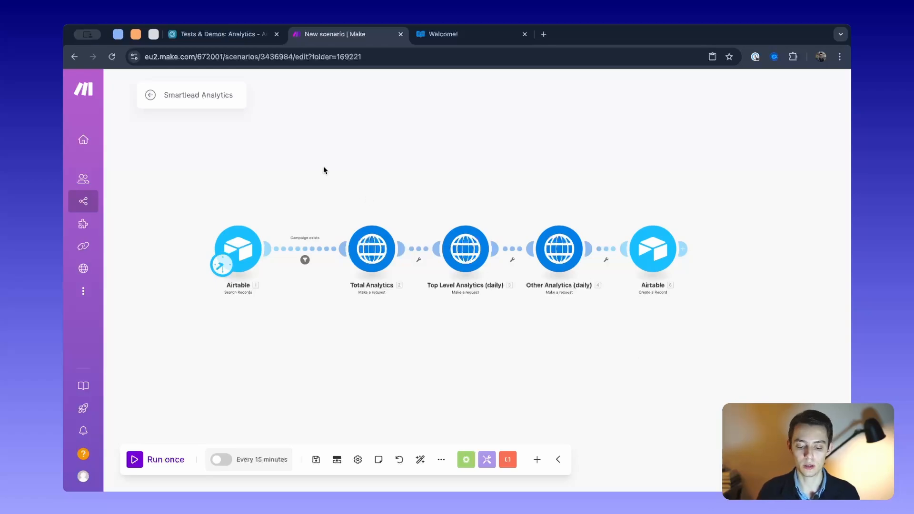
{"action": "left_click_drag", "start_coordinate": [324, 169], "coordinate": [323, 184]}
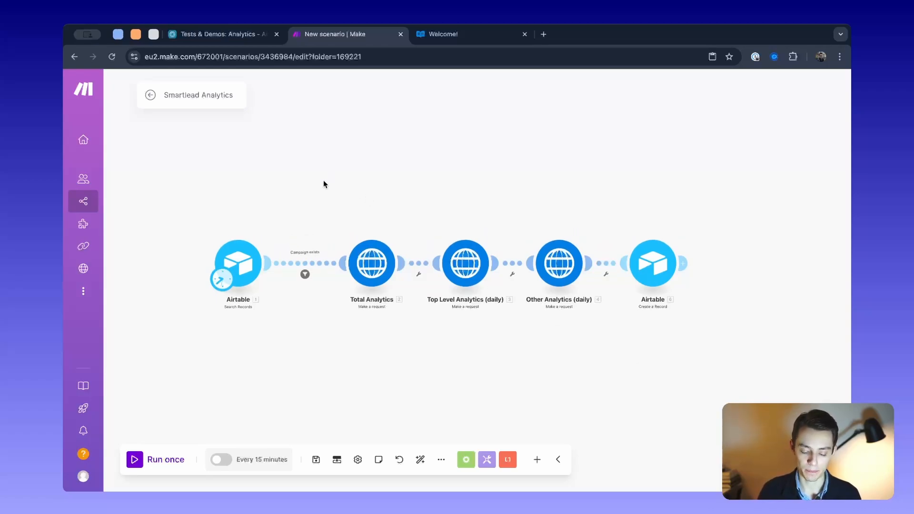
{"action": "left_click_drag", "start_coordinate": [304, 230], "coordinate": [310, 332]}
{"action": "scroll", "coordinate": [430, 214], "scroll_direction": "up", "scroll_amount": 4}
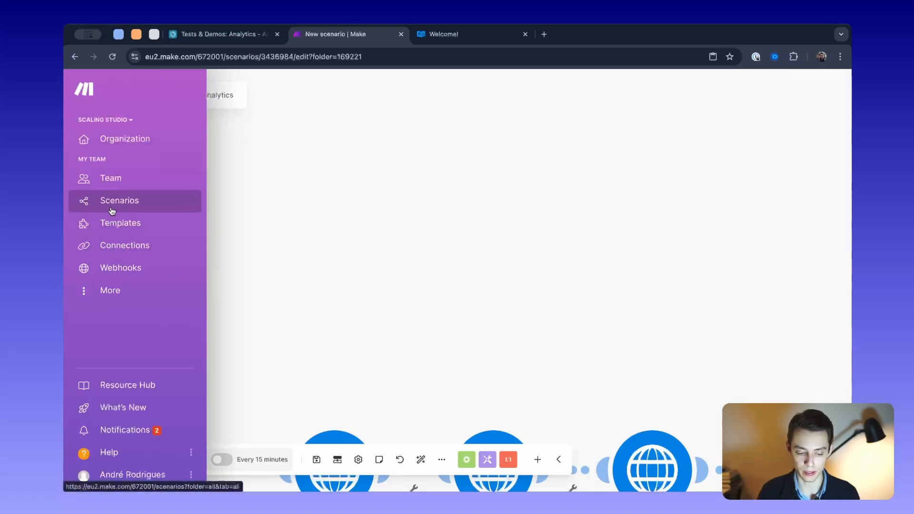
{"action": "scroll", "coordinate": [493, 273], "scroll_direction": "up", "scroll_amount": 1}
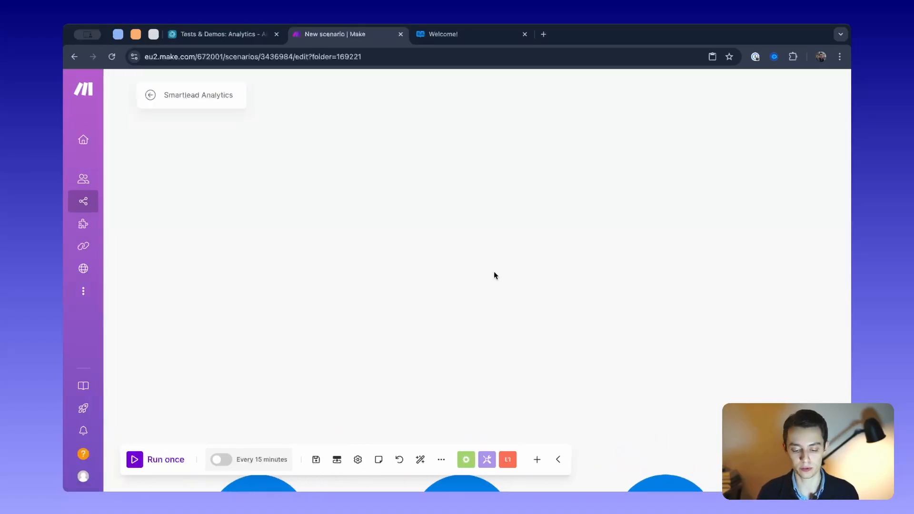
- Add an empty module in the free canvas area above the scenario's existing flow
{"action": "right_click", "coordinate": [493, 273]}
{"action": "left_click", "coordinate": [533, 282]}
{"action": "left_click_drag", "start_coordinate": [612, 293], "coordinate": [432, 322]}
{"action": "left_click_drag", "start_coordinate": [325, 319], "coordinate": [424, 241]}
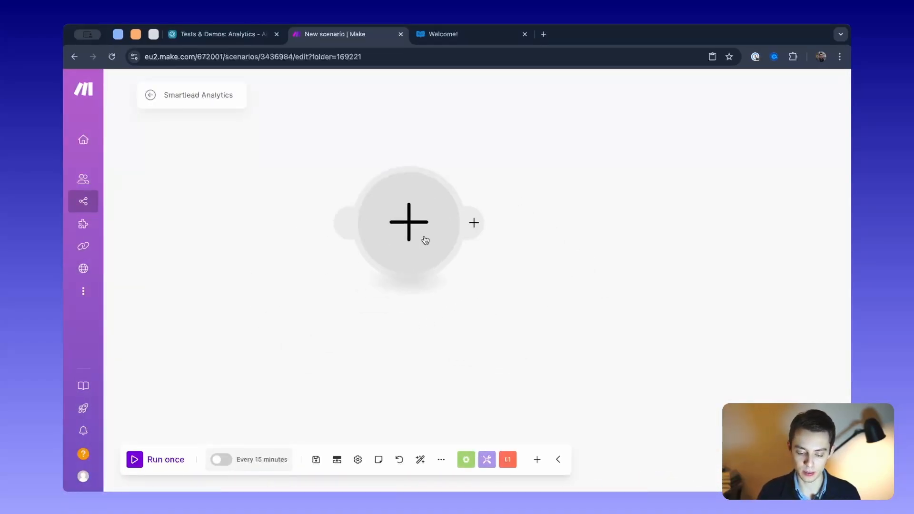
{"action": "left_click_drag", "start_coordinate": [539, 206], "coordinate": [543, 268]}
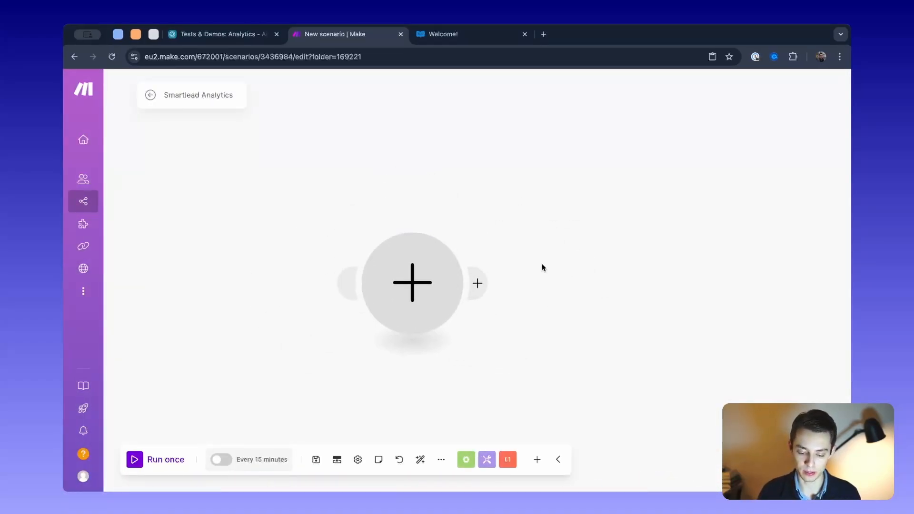
- Browse the apps offered for the empty module and try to chain a second module after it
{"action": "left_click", "coordinate": [417, 272]}
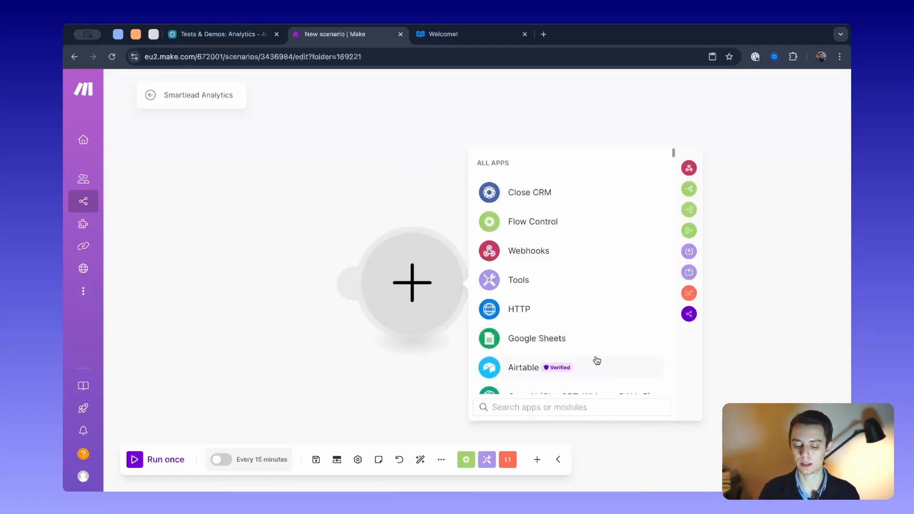
{"action": "scroll", "coordinate": [596, 362], "scroll_direction": "down", "scroll_amount": 1}
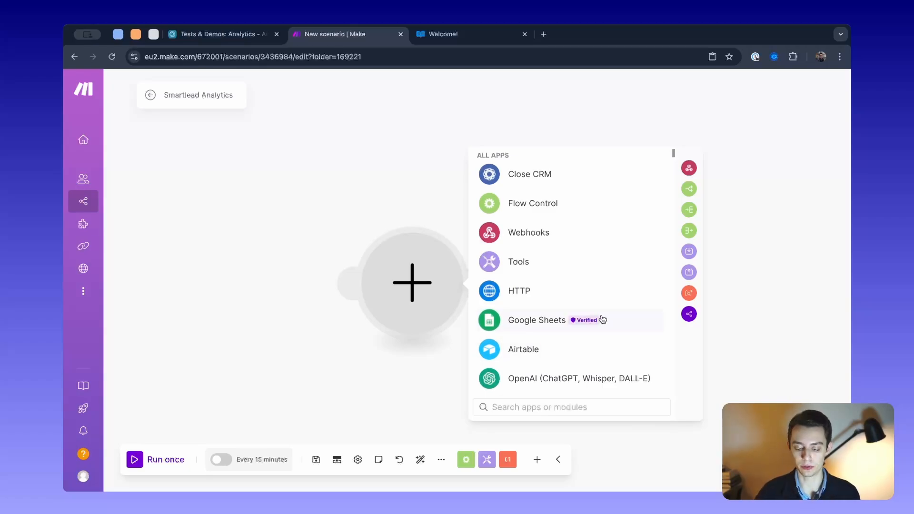
{"action": "left_click", "coordinate": [347, 189]}
{"action": "left_click", "coordinate": [470, 281]}
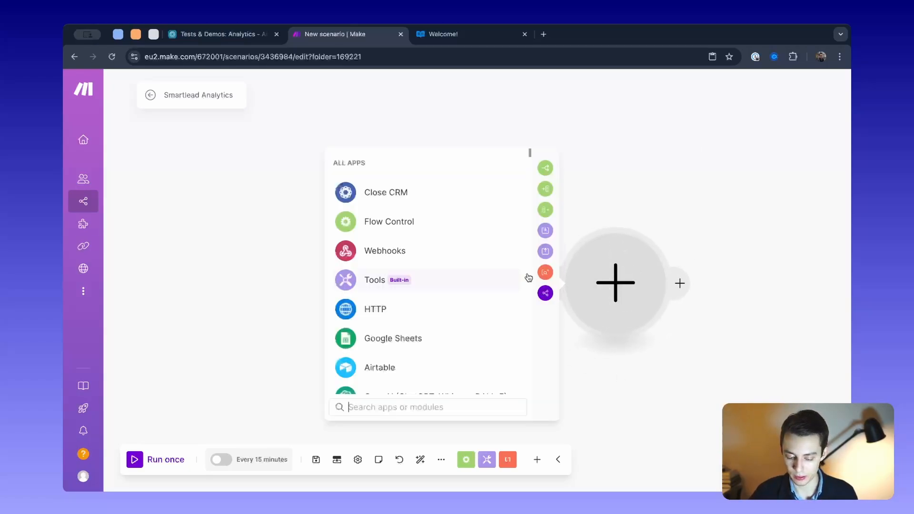
{"action": "key", "text": "Escape"}
- Browse the Google Sheets row modules available for the empty module, without choosing one
{"action": "left_click", "coordinate": [424, 286]}
{"action": "scroll", "coordinate": [562, 328], "scroll_direction": "down", "scroll_amount": 1}
{"action": "left_click", "coordinate": [561, 320]}
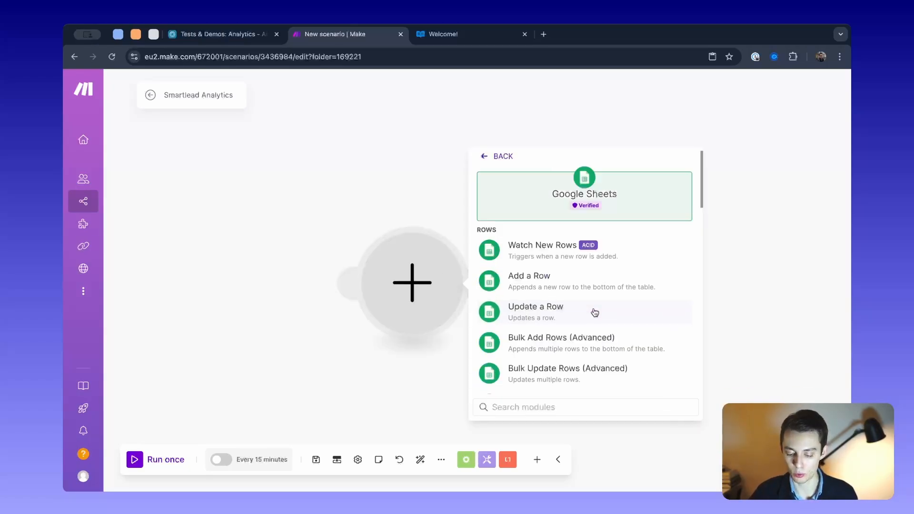
{"action": "scroll", "coordinate": [585, 291], "scroll_direction": "down", "scroll_amount": 1}
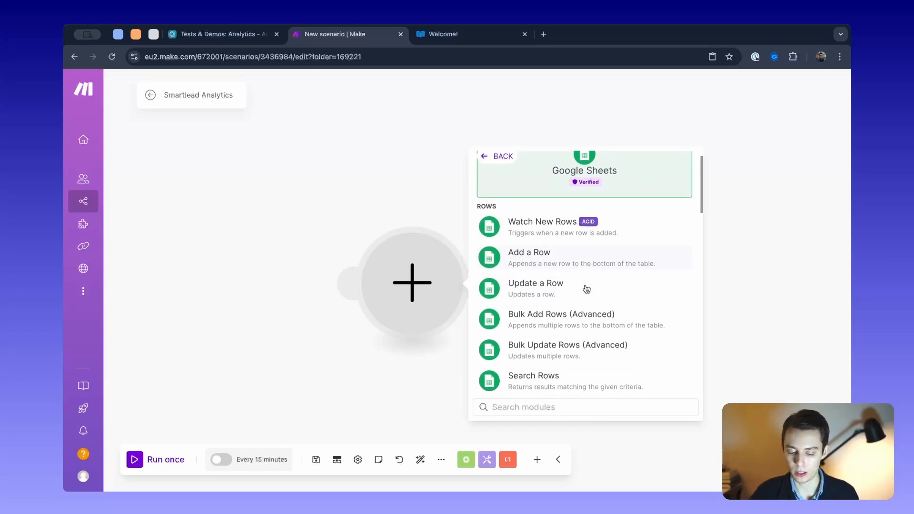
{"action": "scroll", "coordinate": [586, 289], "scroll_direction": "down", "scroll_amount": 2}
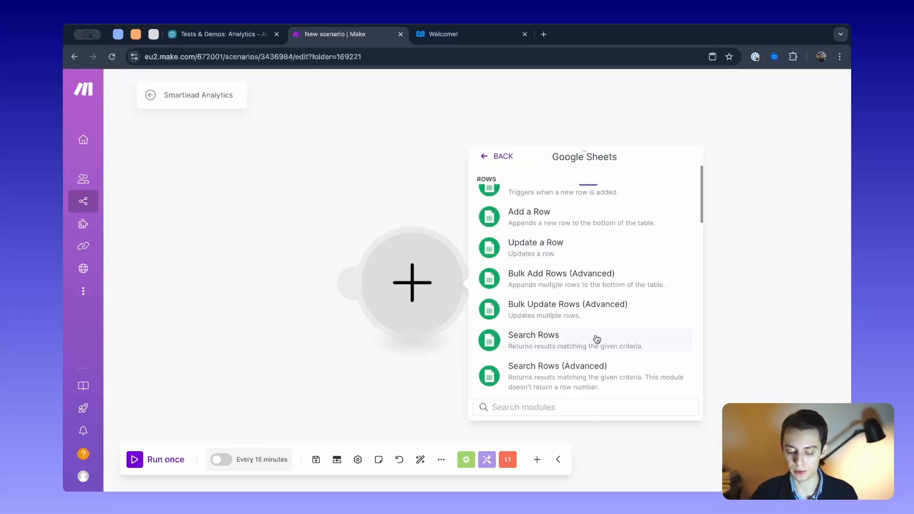
{"action": "left_click", "coordinate": [385, 187]}
- Select the empty module and remove it from the scenario
{"action": "left_click_drag", "start_coordinate": [336, 193], "coordinate": [521, 335]}
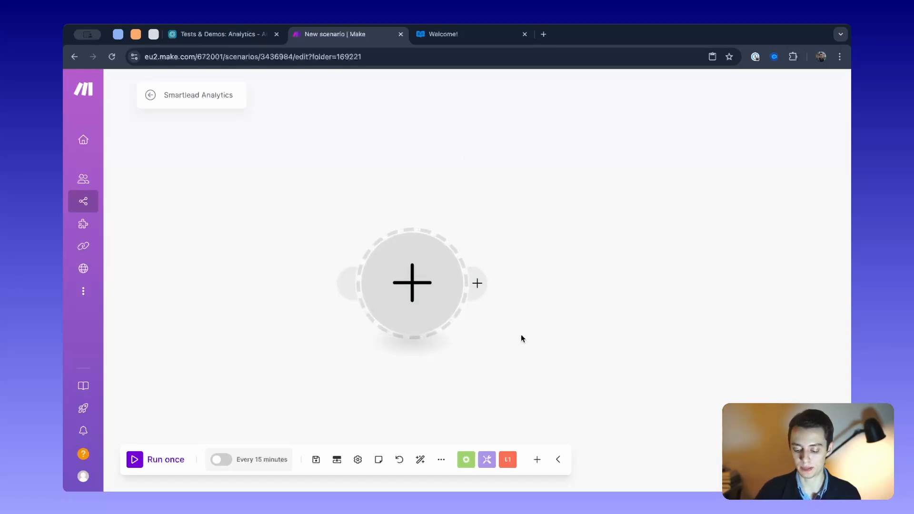
{"action": "key", "text": "ctrl+v"}
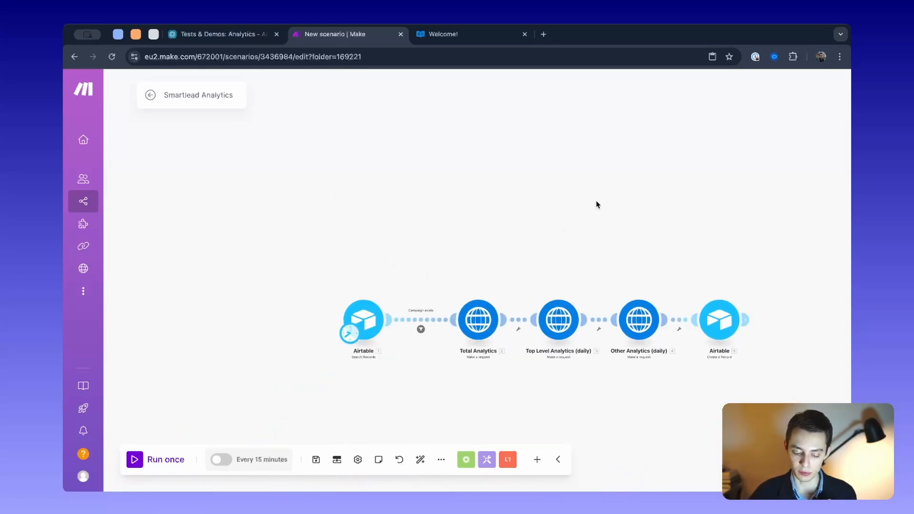
- Open the Airtable Search Records module and review its base, table, output fields, formula and limit
{"action": "scroll", "coordinate": [452, 255], "scroll_direction": "up", "scroll_amount": 2}
{"action": "left_click_drag", "start_coordinate": [452, 256], "coordinate": [480, 185]}
{"action": "scroll", "coordinate": [411, 223], "scroll_direction": "up", "scroll_amount": 3}
{"action": "left_click_drag", "start_coordinate": [393, 234], "coordinate": [393, 206]}
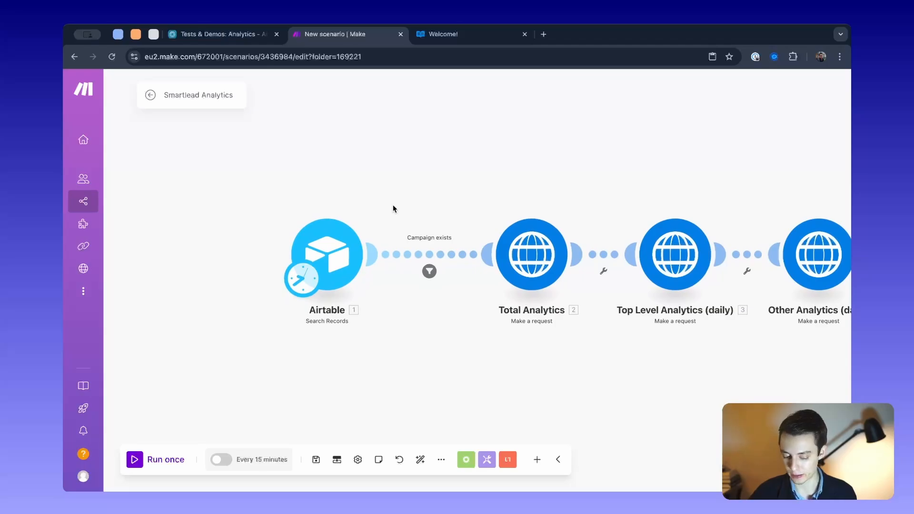
{"action": "left_click", "coordinate": [327, 255]}
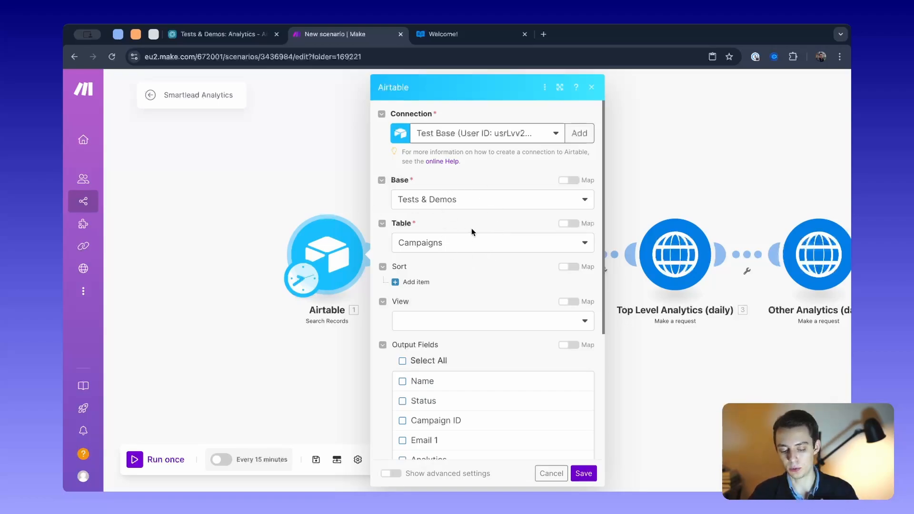
{"action": "scroll", "coordinate": [472, 229], "scroll_direction": "down", "scroll_amount": 5}
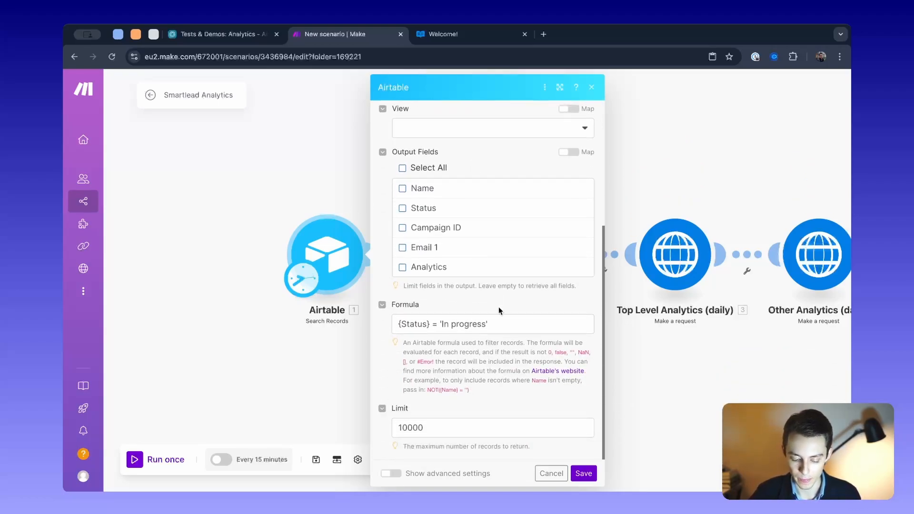
- Examine the Status field and In progress value in the Airtable search module's formula
{"action": "left_click_drag", "start_coordinate": [535, 323], "coordinate": [389, 323]}
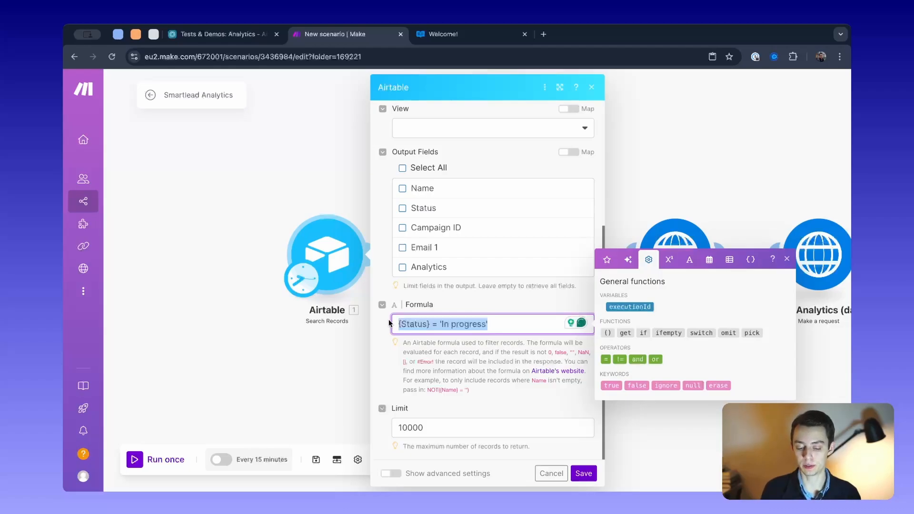
{"action": "double_click", "coordinate": [404, 323]}
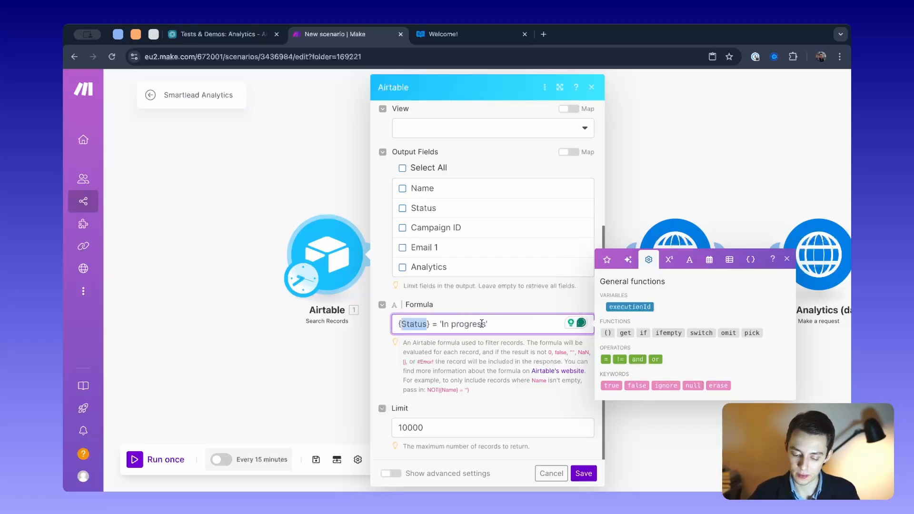
{"action": "left_click_drag", "start_coordinate": [483, 324], "coordinate": [448, 324]}
- Switch to Airtable, check the Status values in the Campaigns table, and return to the Make scenario
{"action": "left_click", "coordinate": [219, 34]}
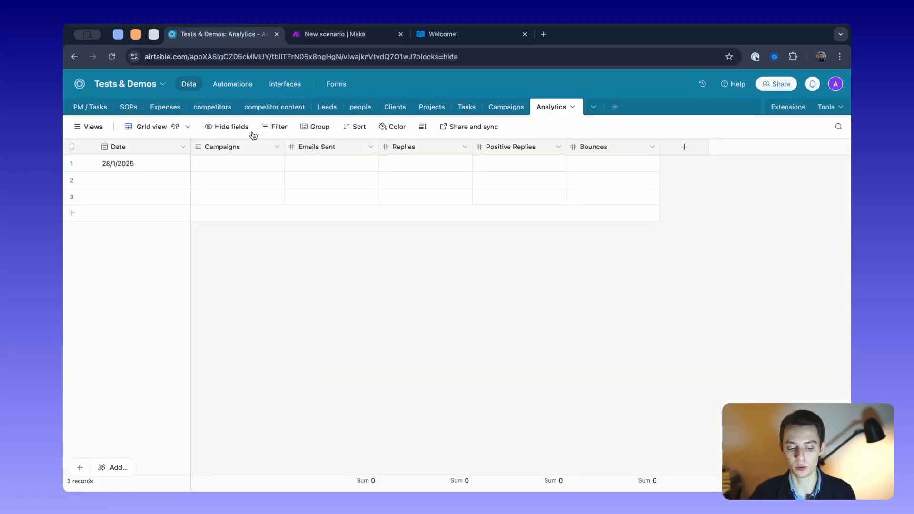
{"action": "left_click", "coordinate": [506, 106]}
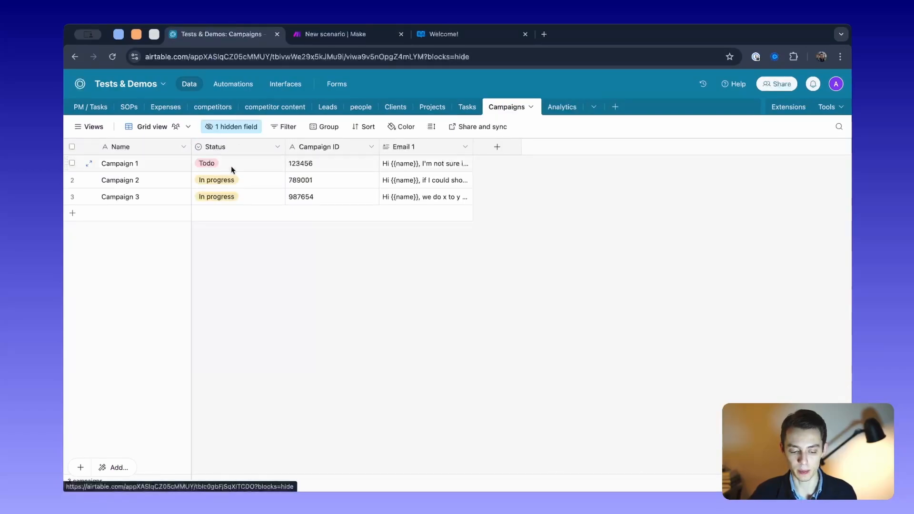
{"action": "left_click", "coordinate": [248, 184]}
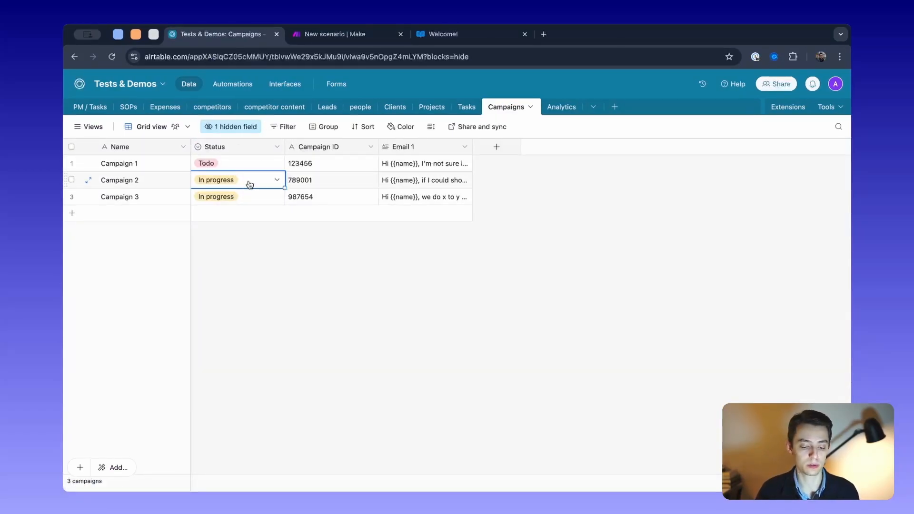
{"action": "left_click", "coordinate": [554, 107]}
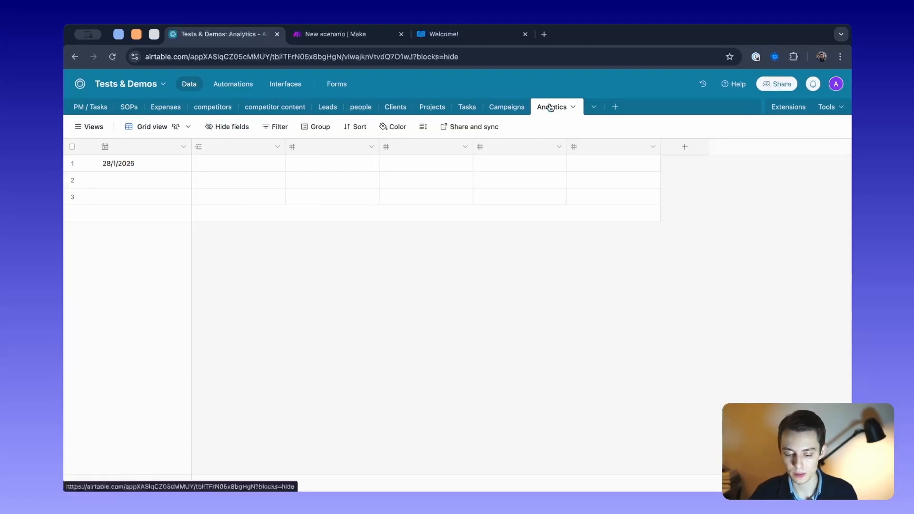
{"action": "left_click", "coordinate": [494, 106]}
{"action": "left_click", "coordinate": [321, 37]}
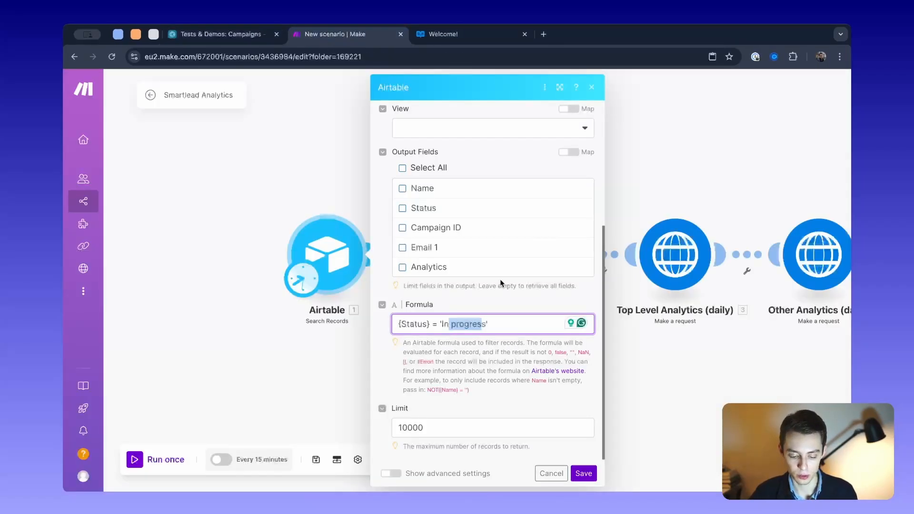
- Review the search module's formula and record limit, and close its settings without changing them
{"action": "left_click_drag", "start_coordinate": [512, 330], "coordinate": [375, 332]}
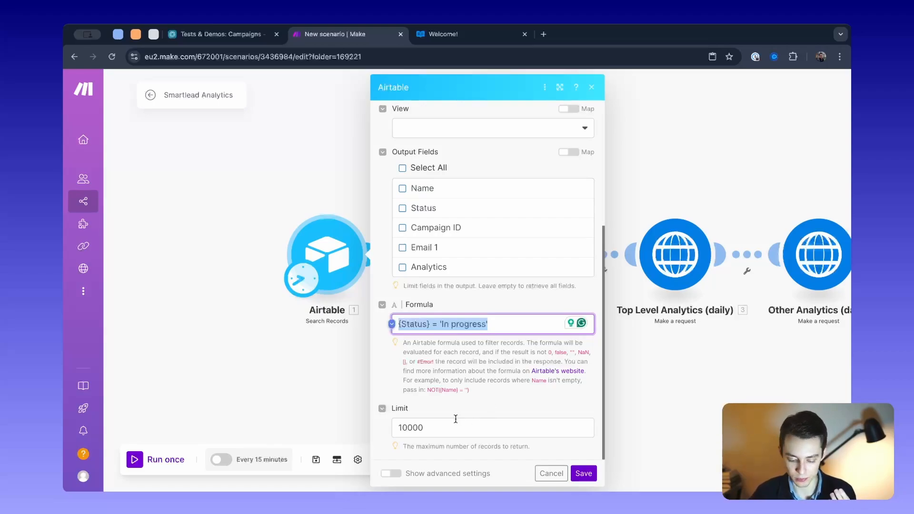
{"action": "key", "text": "Tab"}
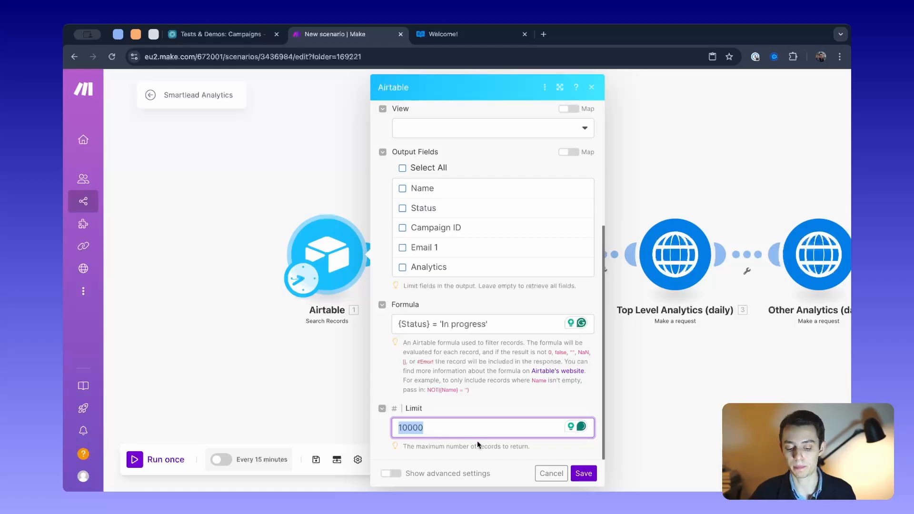
{"action": "left_click", "coordinate": [452, 428]}
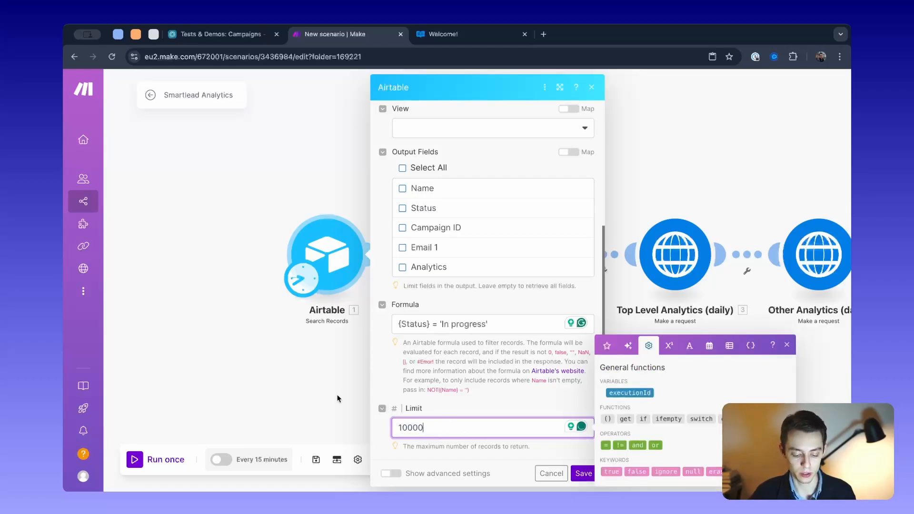
{"action": "double_click", "coordinate": [455, 438]}
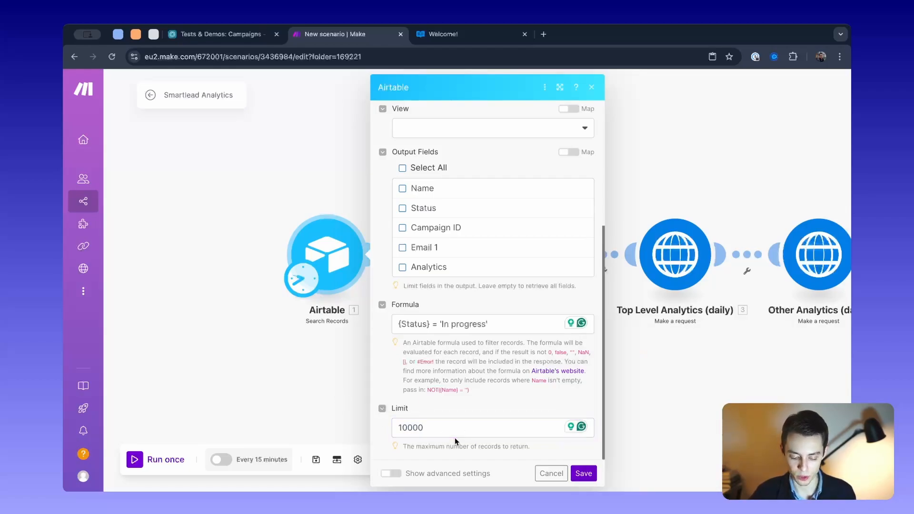
{"action": "left_click_drag", "start_coordinate": [455, 431], "coordinate": [358, 429]}
{"action": "left_click", "coordinate": [345, 364]}
- Look over the scenario's module chain through to the final Create a Record module and revisit the Airtable search settings
{"action": "scroll", "coordinate": [364, 365], "scroll_direction": "down", "scroll_amount": 2}
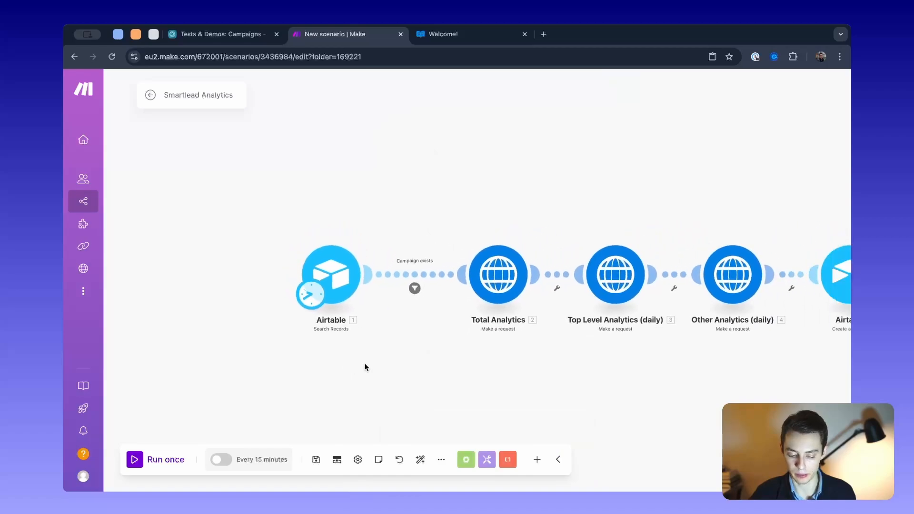
{"action": "scroll", "coordinate": [365, 364], "scroll_direction": "right", "scroll_amount": 1}
{"action": "scroll", "coordinate": [273, 224], "scroll_direction": "right", "scroll_amount": 2}
{"action": "scroll", "coordinate": [274, 189], "scroll_direction": "right", "scroll_amount": 2}
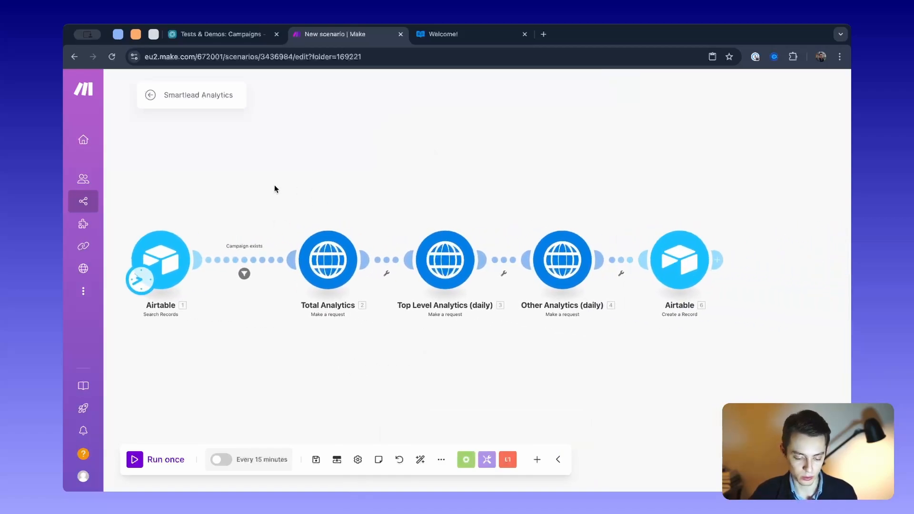
{"action": "scroll", "coordinate": [286, 215], "scroll_direction": "left", "scroll_amount": 2}
{"action": "scroll", "coordinate": [296, 230], "scroll_direction": "up", "scroll_amount": 3}
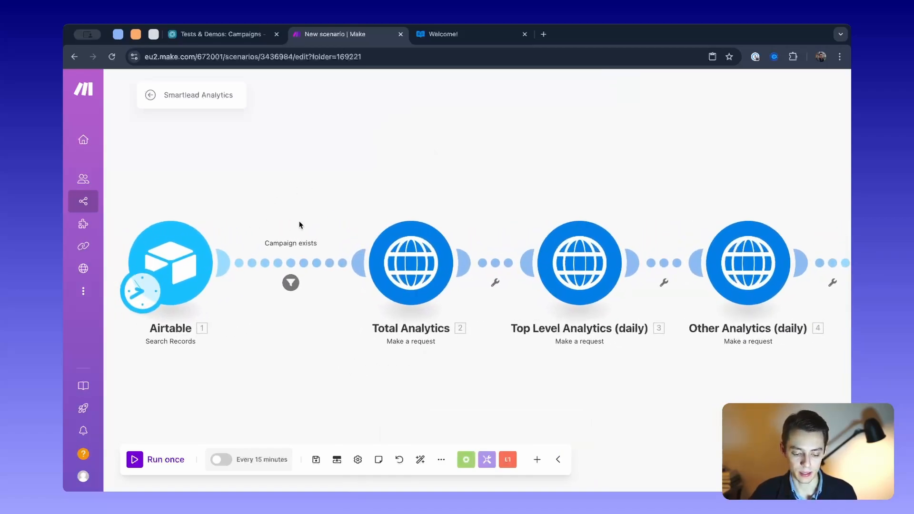
{"action": "scroll", "coordinate": [328, 229], "scroll_direction": "left", "scroll_amount": 2}
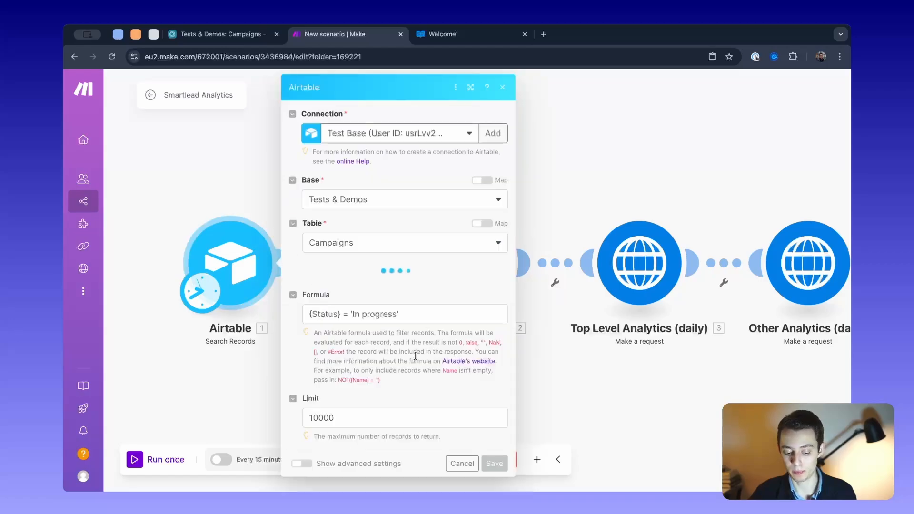
{"action": "left_click", "coordinate": [244, 177]}
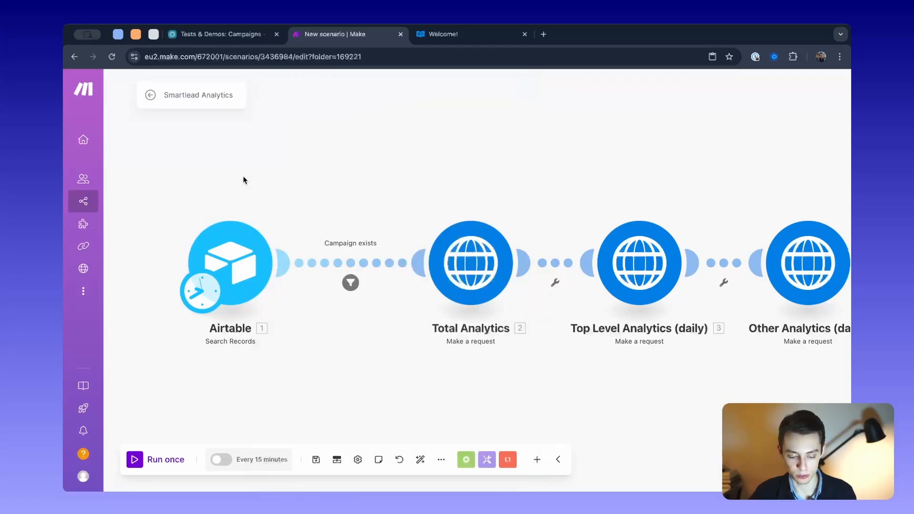
- Set the scenario's schedule to run every day in the Airtable trigger's schedule settings
{"action": "scroll", "coordinate": [243, 177], "scroll_direction": "down", "scroll_amount": 3}
{"action": "left_click_drag", "start_coordinate": [299, 191], "coordinate": [347, 195]}
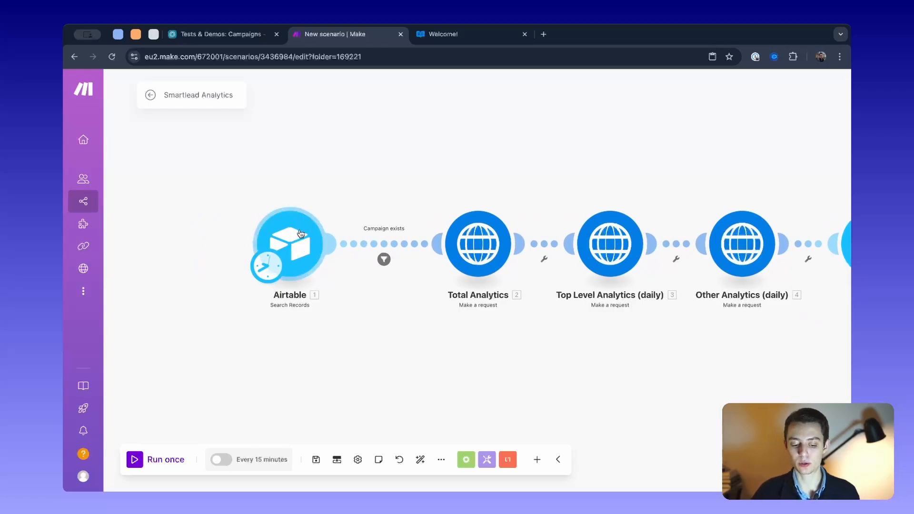
{"action": "left_click", "coordinate": [273, 271]}
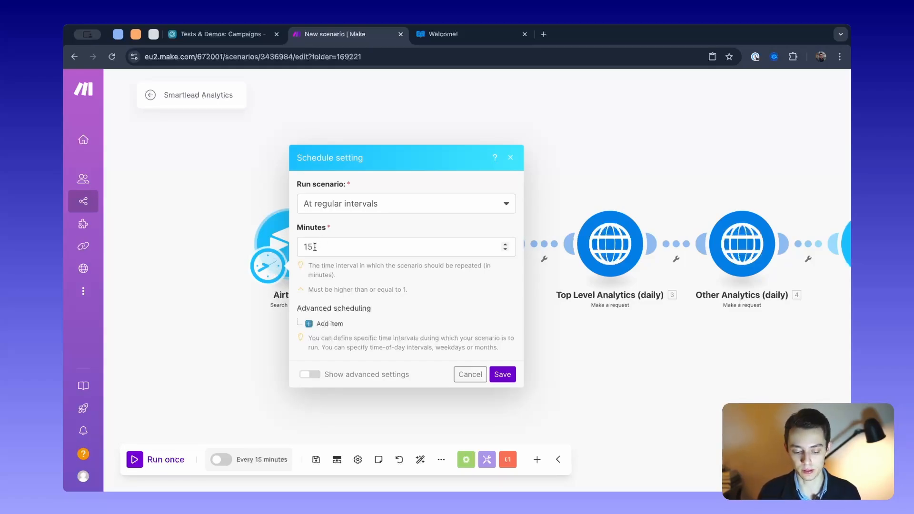
{"action": "left_click", "coordinate": [351, 208]}
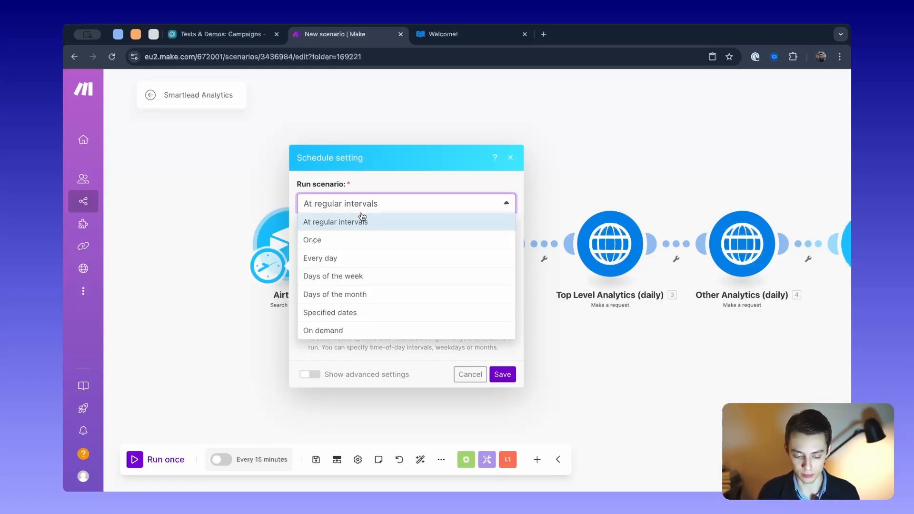
{"action": "left_click", "coordinate": [332, 262]}
{"action": "left_click", "coordinate": [356, 281]}
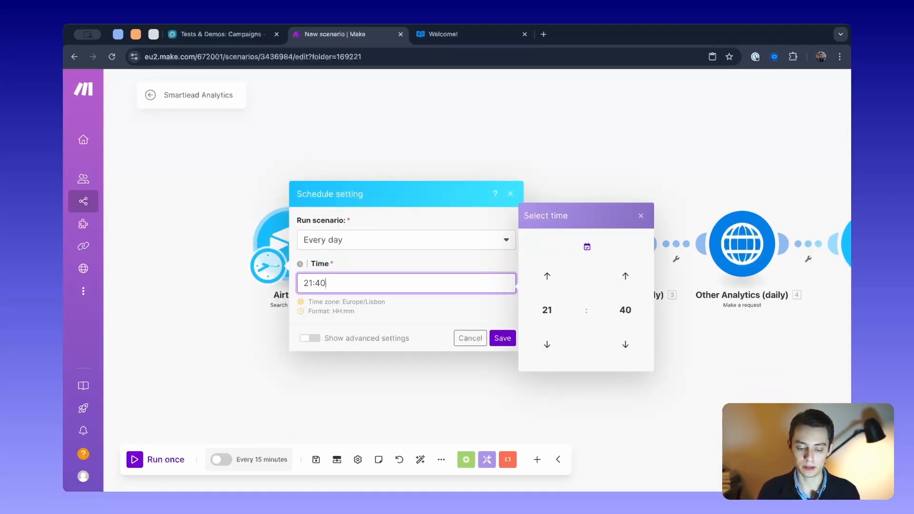
{"action": "left_click", "coordinate": [393, 118]}
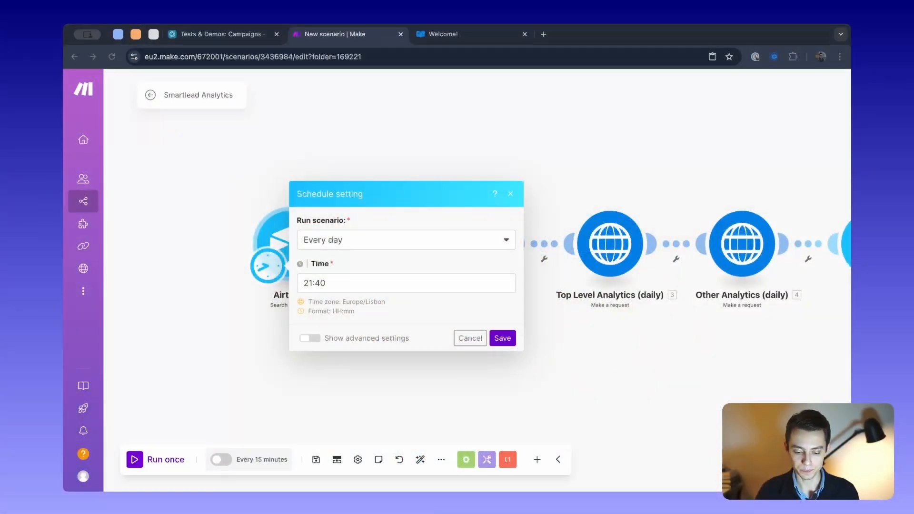
- Set the daily run time to 00:30 and save the schedule
{"action": "left_click", "coordinate": [407, 283]}
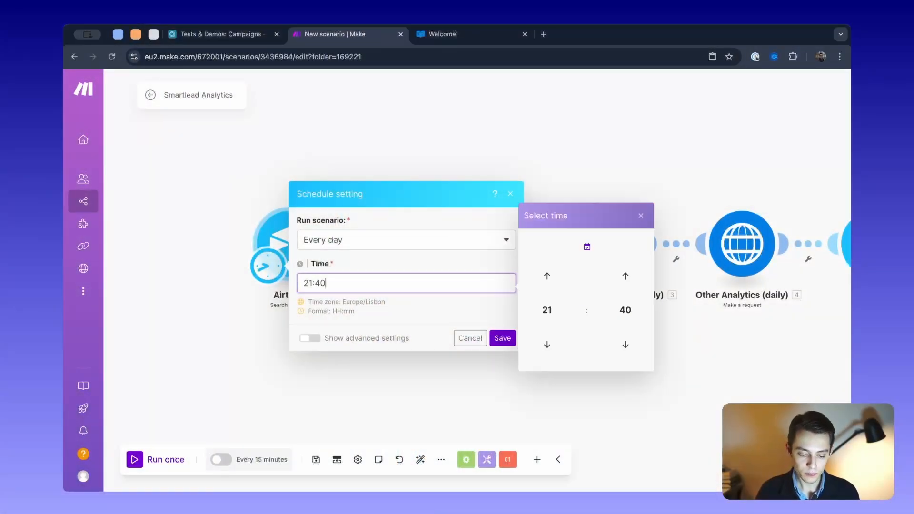
{"action": "left_click", "coordinate": [547, 309]}
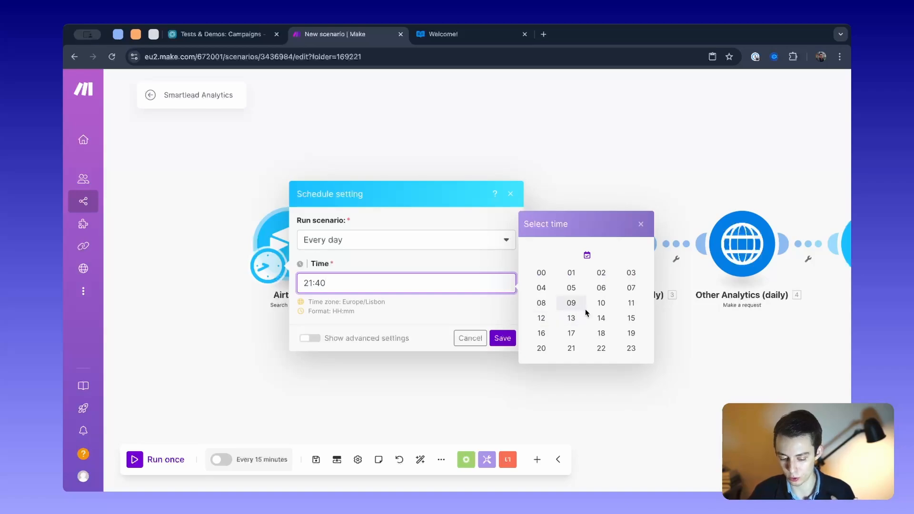
{"action": "left_click", "coordinate": [542, 273]}
{"action": "left_click", "coordinate": [621, 312]}
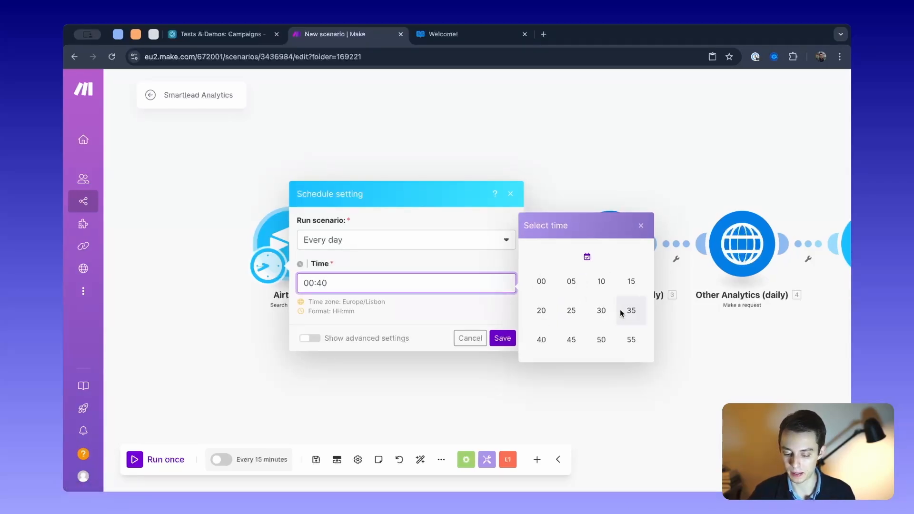
{"action": "left_click", "coordinate": [593, 309]}
{"action": "left_click", "coordinate": [473, 319]}
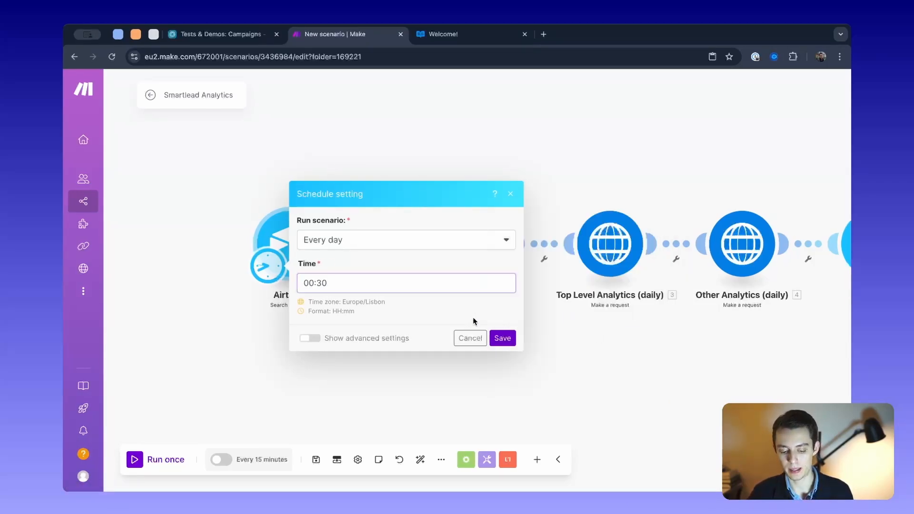
{"action": "left_click", "coordinate": [502, 338]}
{"action": "left_click", "coordinate": [425, 304]}
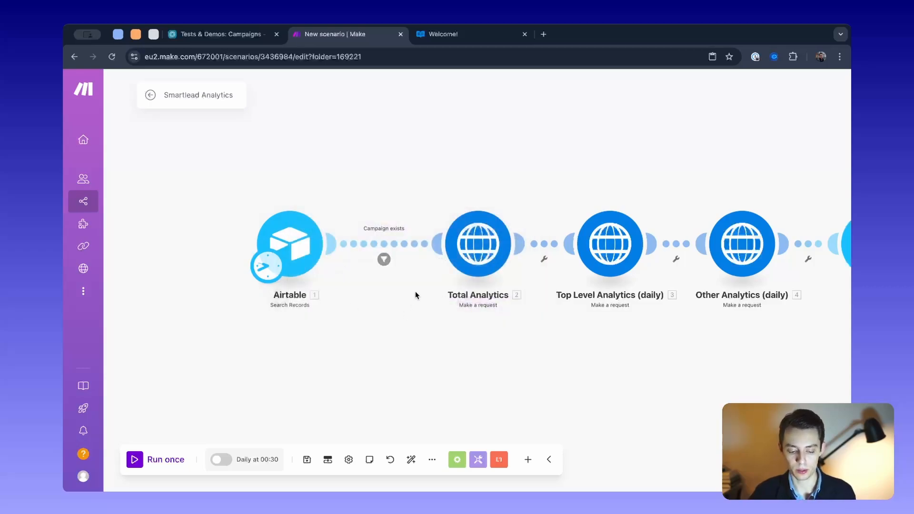
- View the entire scenario and select the Airtable search and three analytics request modules together
{"action": "scroll", "coordinate": [427, 322], "scroll_direction": "down", "scroll_amount": 3}
{"action": "left_click_drag", "start_coordinate": [427, 322], "coordinate": [395, 322]}
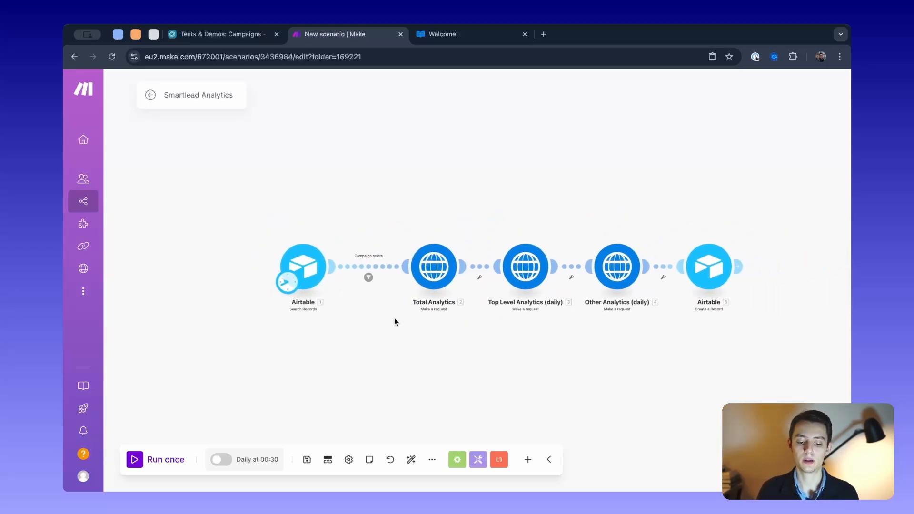
{"action": "left_click_drag", "start_coordinate": [237, 207], "coordinate": [668, 317]}
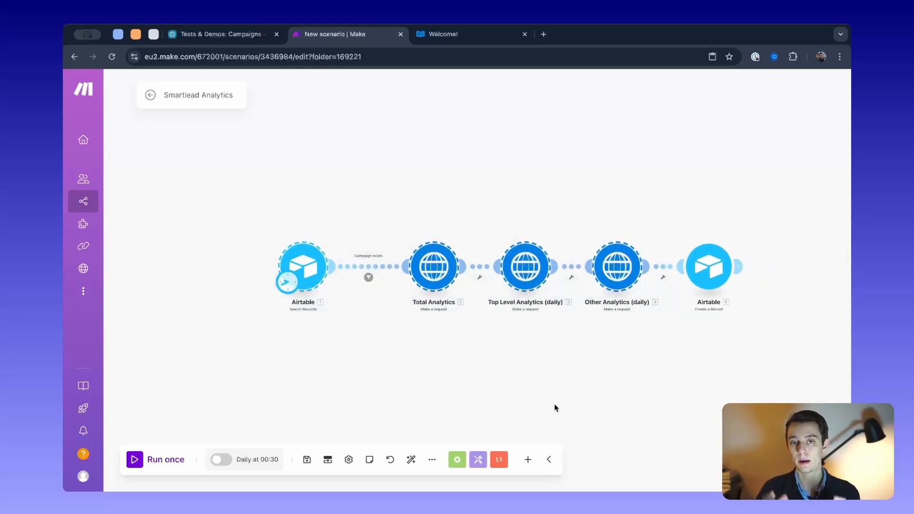
- Check the Campaigns table in Airtable, return to Make, and briefly view the Airtable search module's settings
{"action": "left_click", "coordinate": [214, 40]}
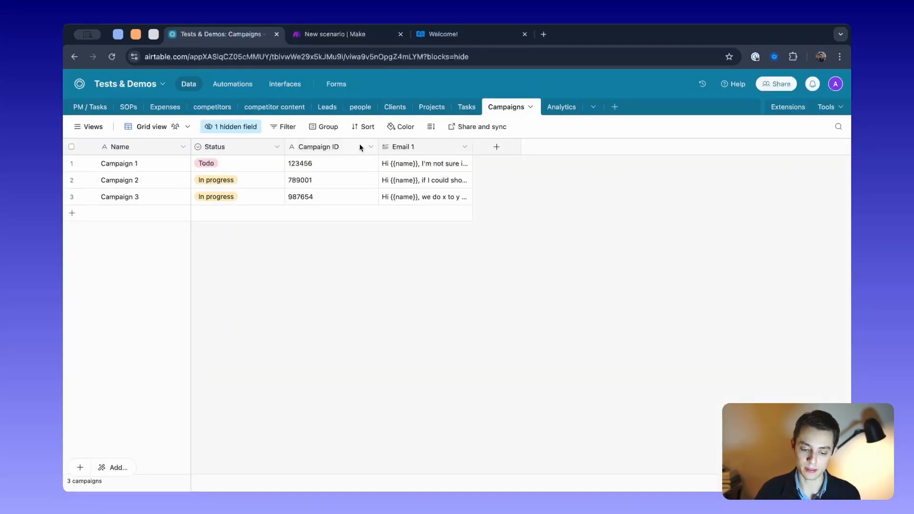
{"action": "left_click", "coordinate": [352, 42]}
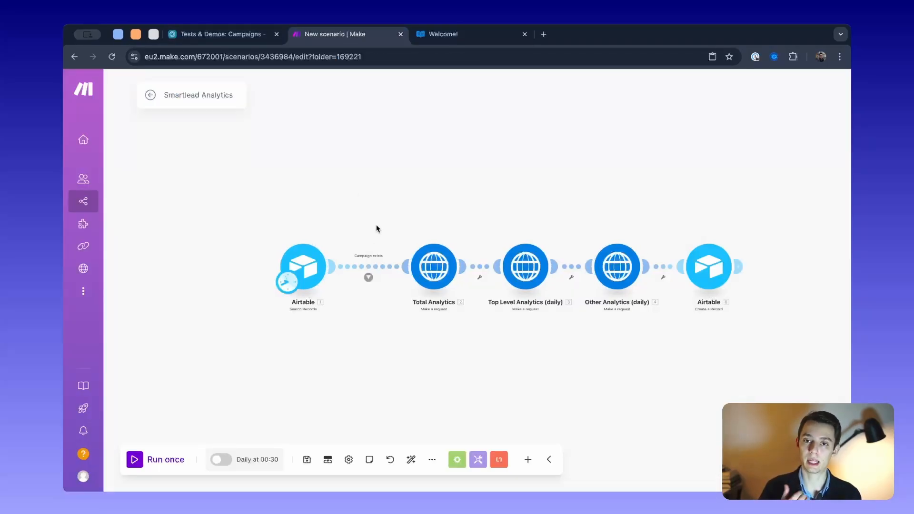
{"action": "left_click", "coordinate": [312, 259]}
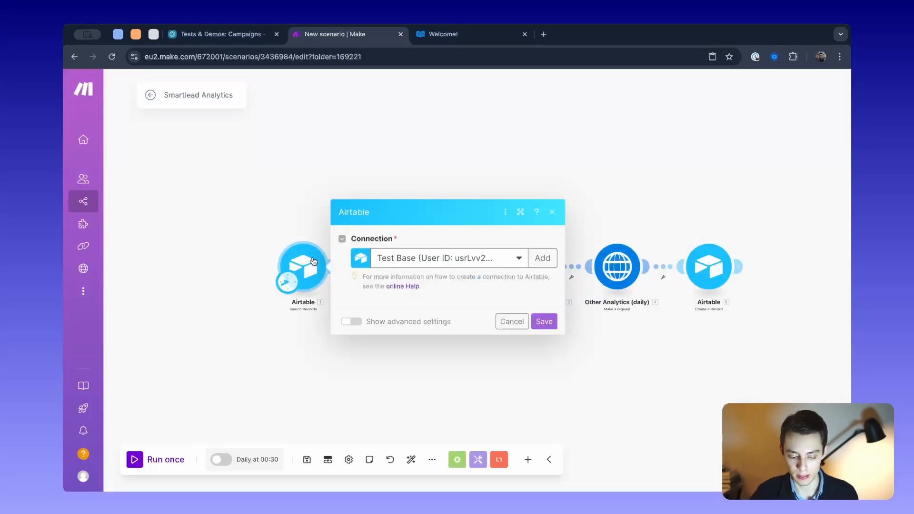
{"action": "left_click", "coordinate": [259, 181]}
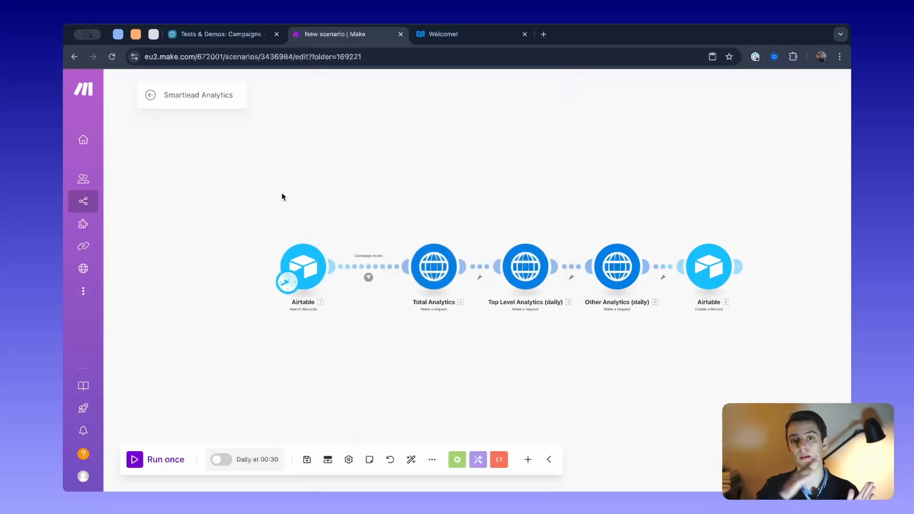
- Check the hour choices for the daily run time in the Airtable trigger's schedule settings and close them without changes
{"action": "left_click", "coordinate": [291, 286]}
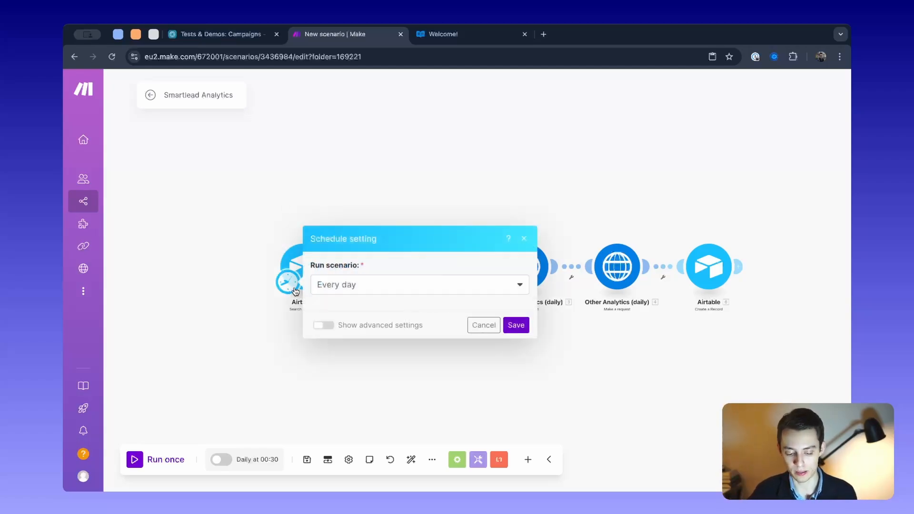
{"action": "left_click", "coordinate": [370, 300]}
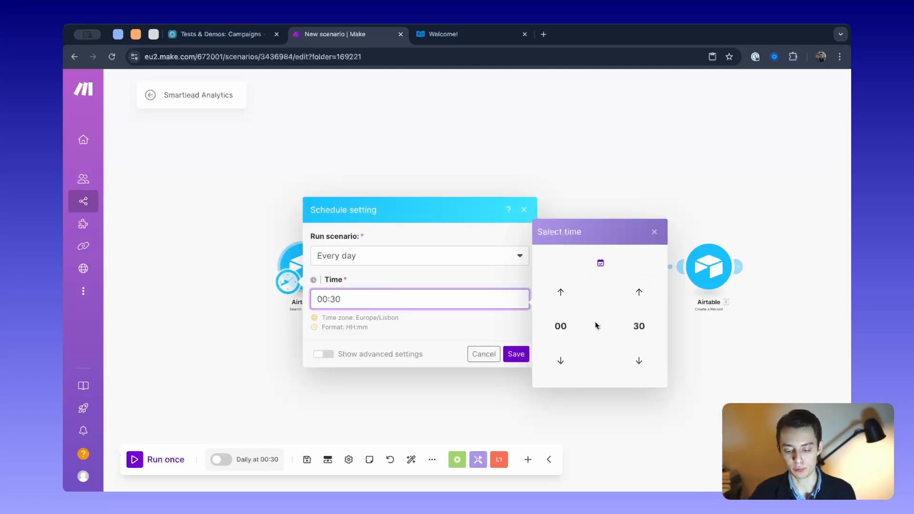
{"action": "left_click", "coordinate": [560, 325]}
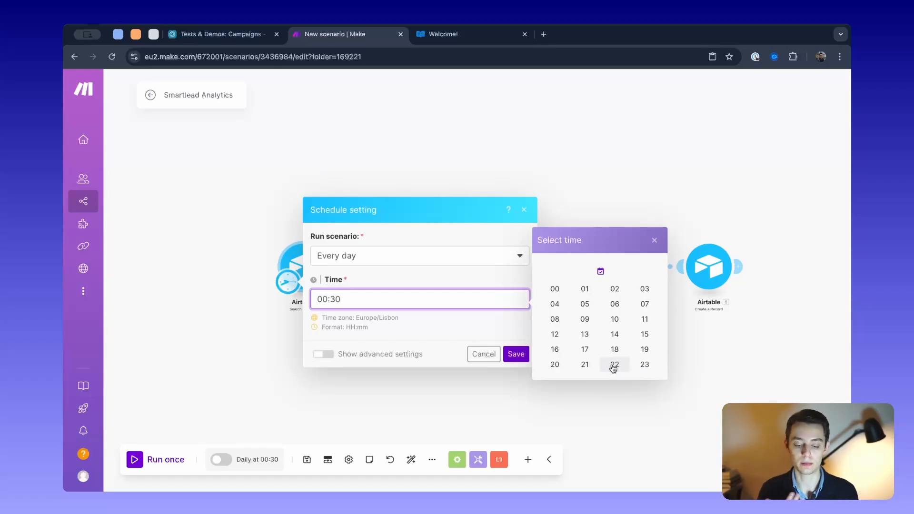
{"action": "left_click", "coordinate": [367, 197]}
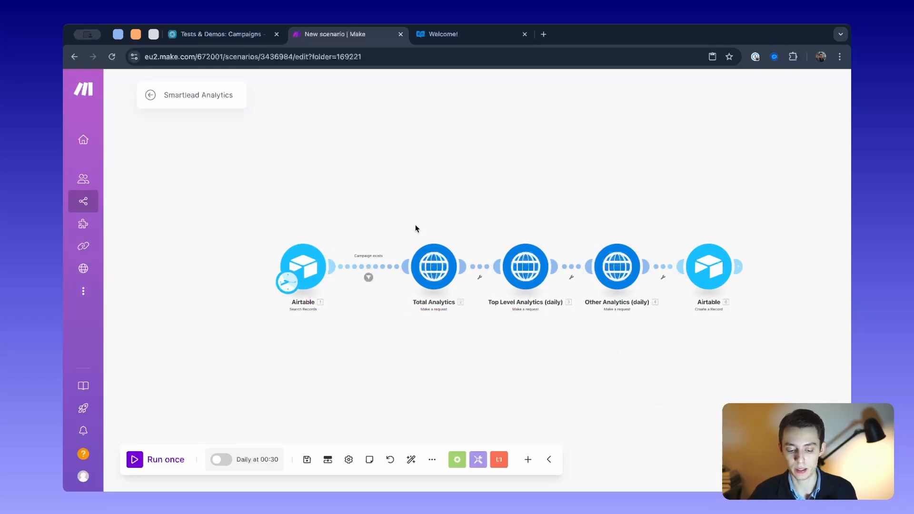
- Browse the HTTP app's actions for adding a module, look at Make a request, and dismiss the list without adding anything
{"action": "left_click_drag", "start_coordinate": [415, 225], "coordinate": [388, 200]}
{"action": "scroll", "coordinate": [328, 200], "scroll_direction": "up", "scroll_amount": 2}
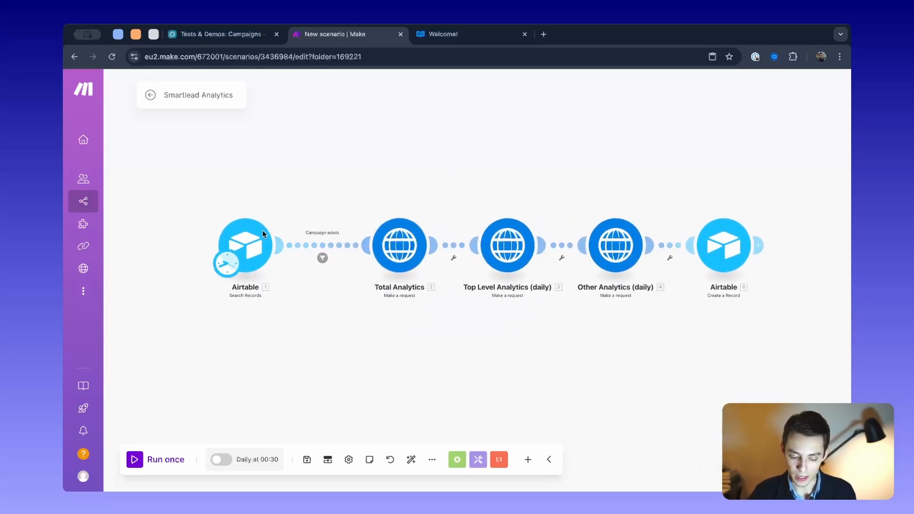
{"action": "scroll", "coordinate": [416, 203], "scroll_direction": "up", "scroll_amount": 1}
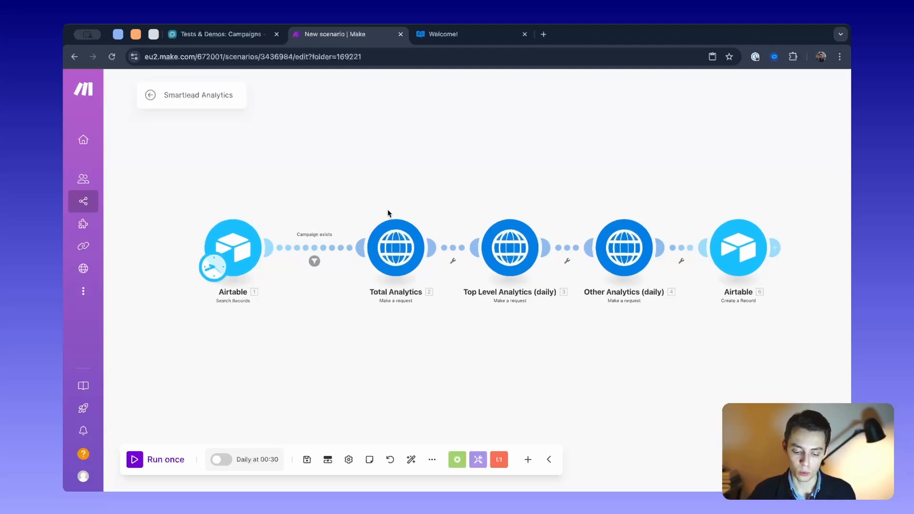
{"action": "left_click_drag", "start_coordinate": [387, 213], "coordinate": [388, 207]}
{"action": "right_click", "coordinate": [401, 401]}
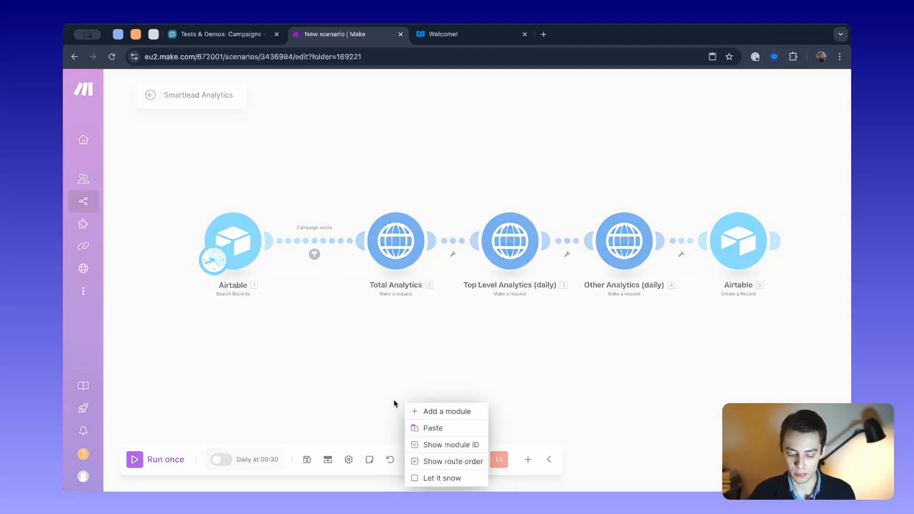
{"action": "left_click", "coordinate": [526, 458]}
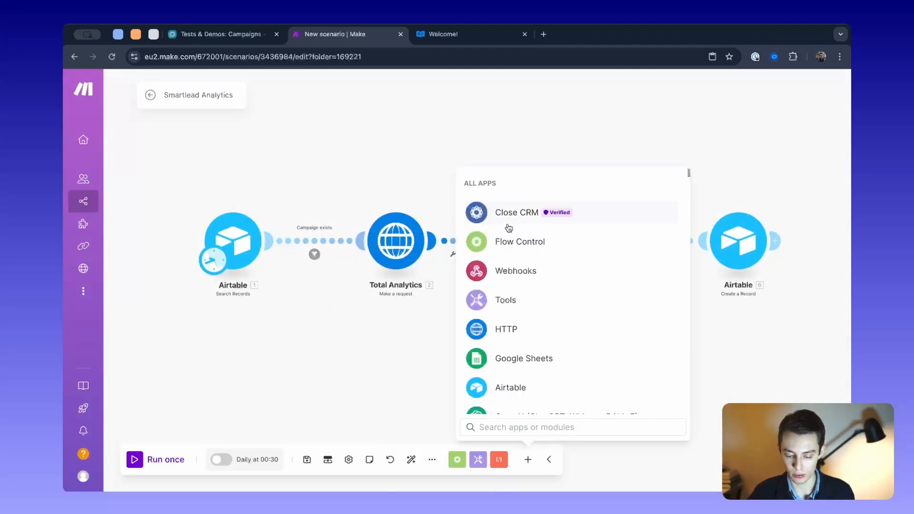
{"action": "left_click", "coordinate": [584, 329]}
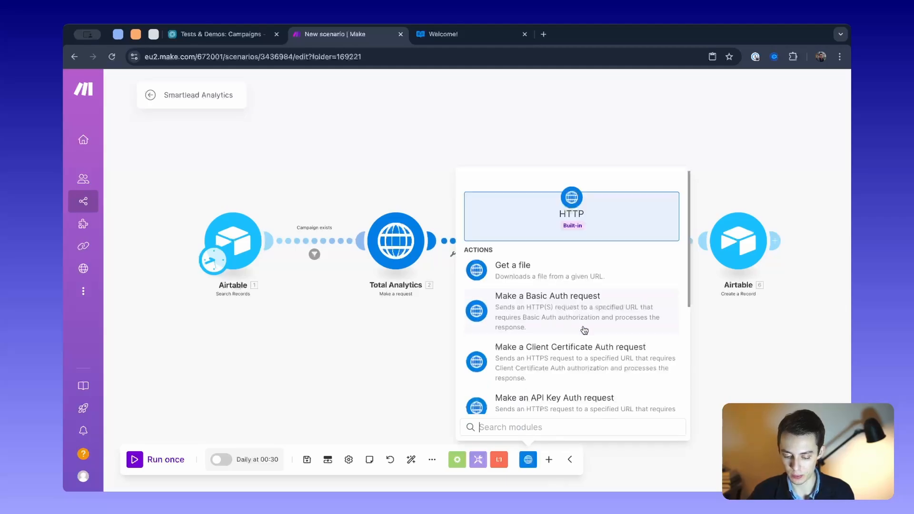
{"action": "scroll", "coordinate": [584, 331], "scroll_direction": "down", "scroll_amount": 2}
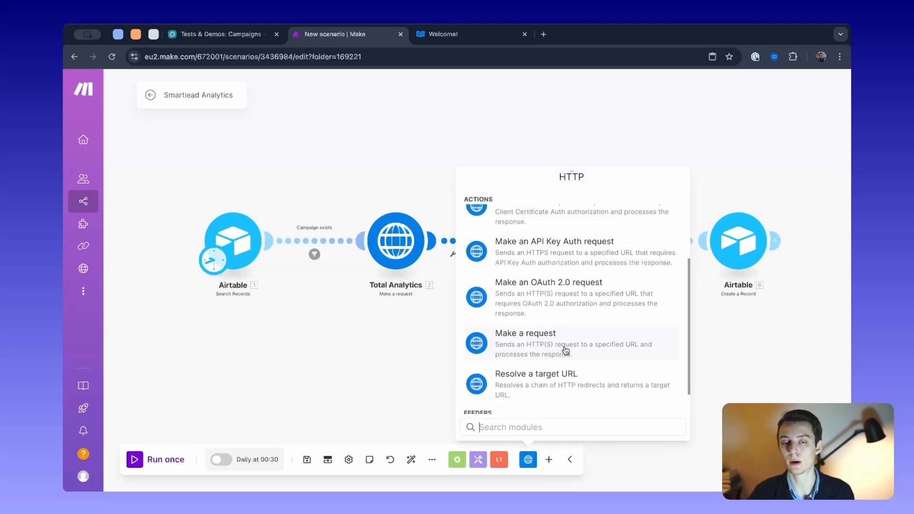
{"action": "key", "text": "Escape"}
- Open the Total Analytics module's settings and select the contents of its request URL
{"action": "left_click", "coordinate": [396, 235]}
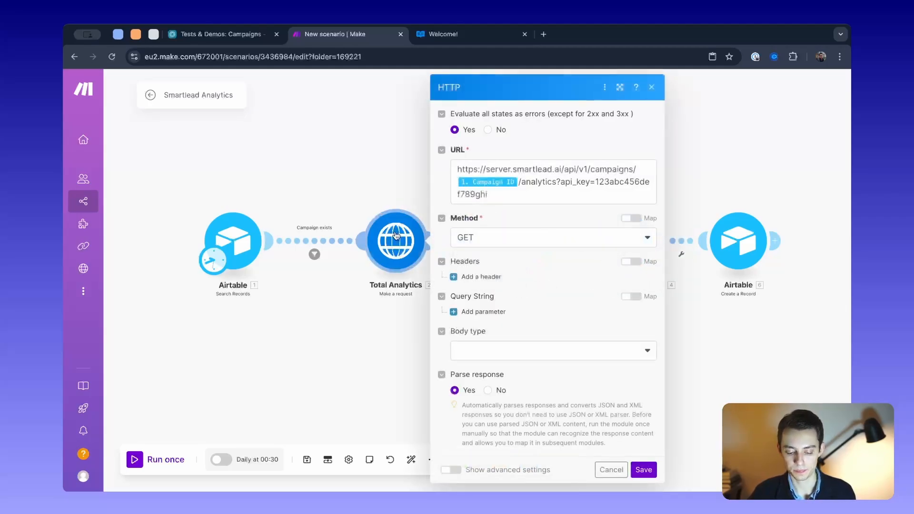
{"action": "left_click", "coordinate": [498, 188]}
{"action": "key", "text": "ctrl+a"}
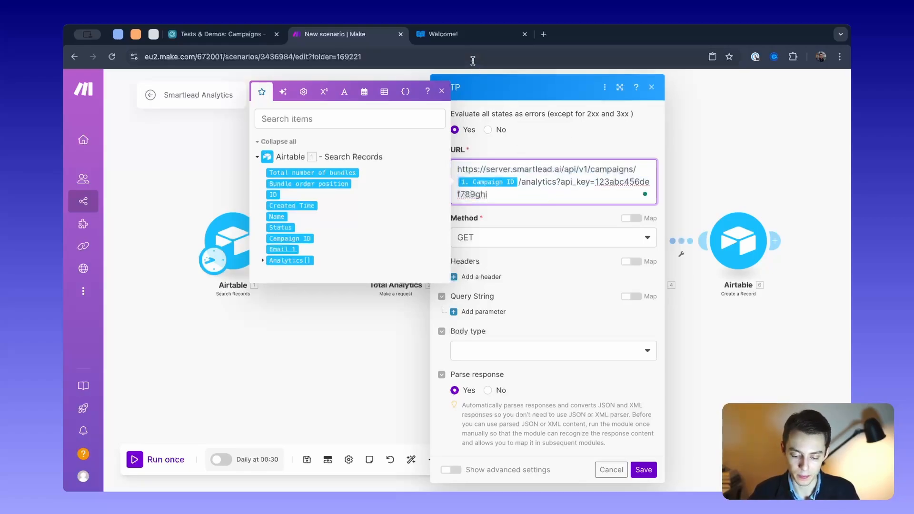
- Switch to the Smartlead API reference and browse its endpoint list to the Campaign Statistics section
{"action": "left_click", "coordinate": [468, 37]}
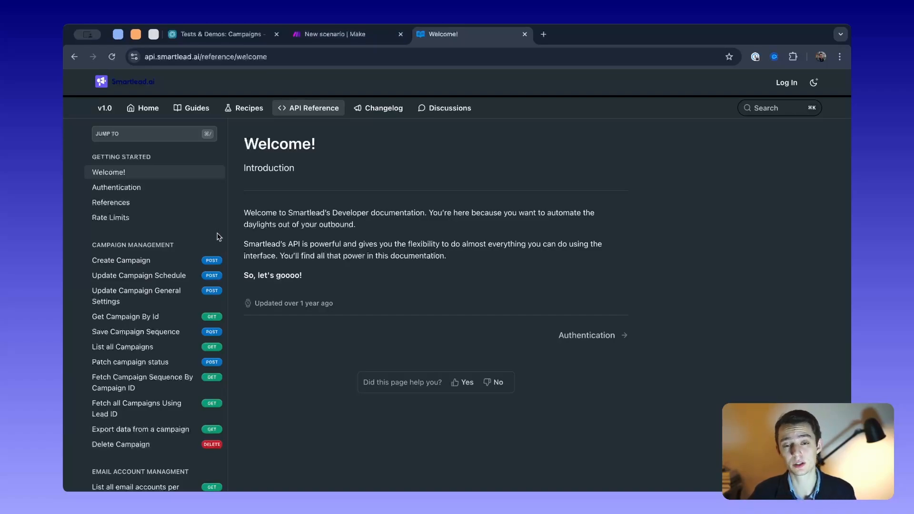
{"action": "scroll", "coordinate": [152, 238], "scroll_direction": "down", "scroll_amount": 6}
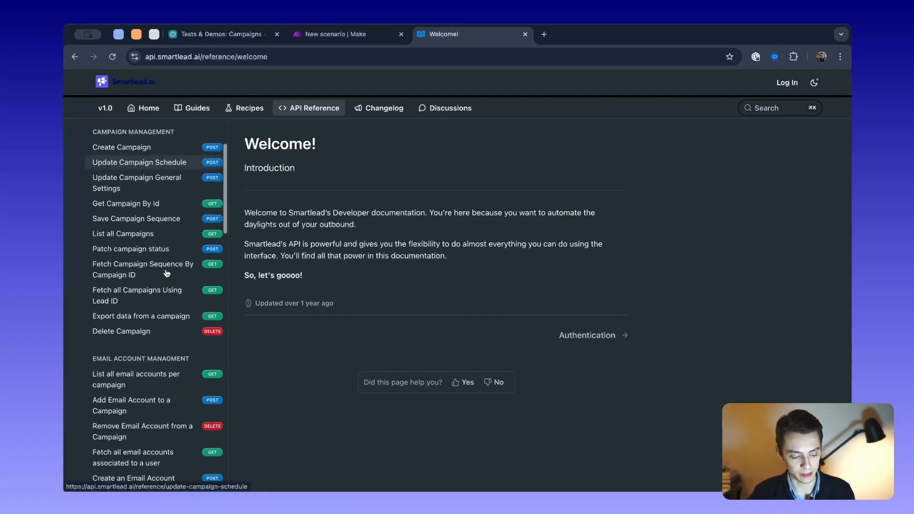
{"action": "scroll", "coordinate": [143, 289], "scroll_direction": "down", "scroll_amount": 2}
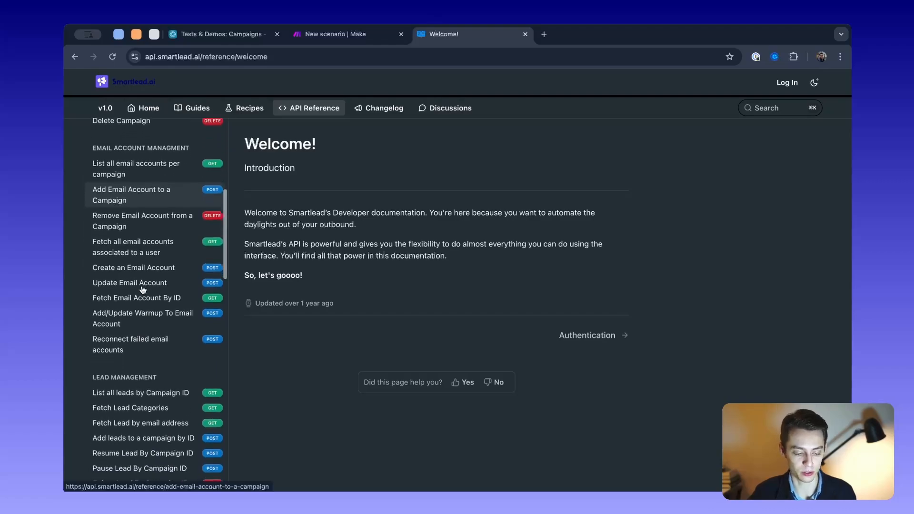
{"action": "scroll", "coordinate": [143, 289], "scroll_direction": "down", "scroll_amount": 5}
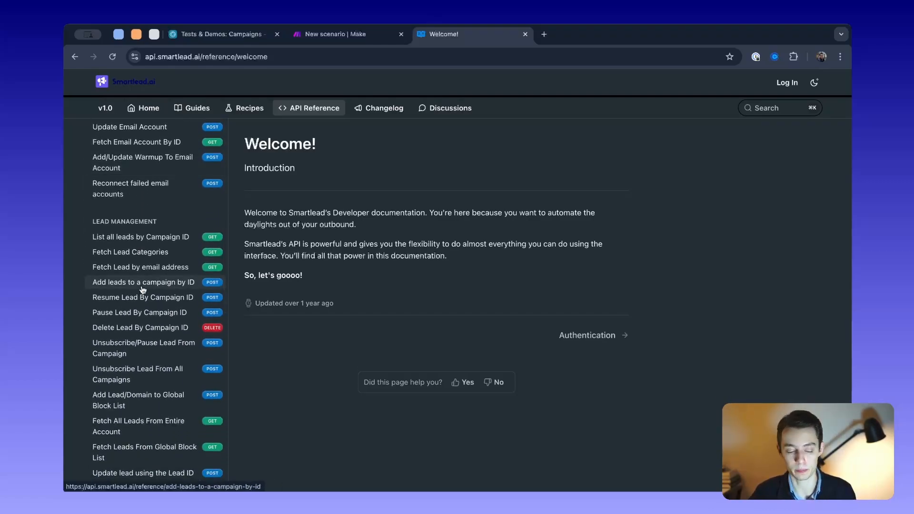
{"action": "scroll", "coordinate": [143, 289], "scroll_direction": "down", "scroll_amount": 10}
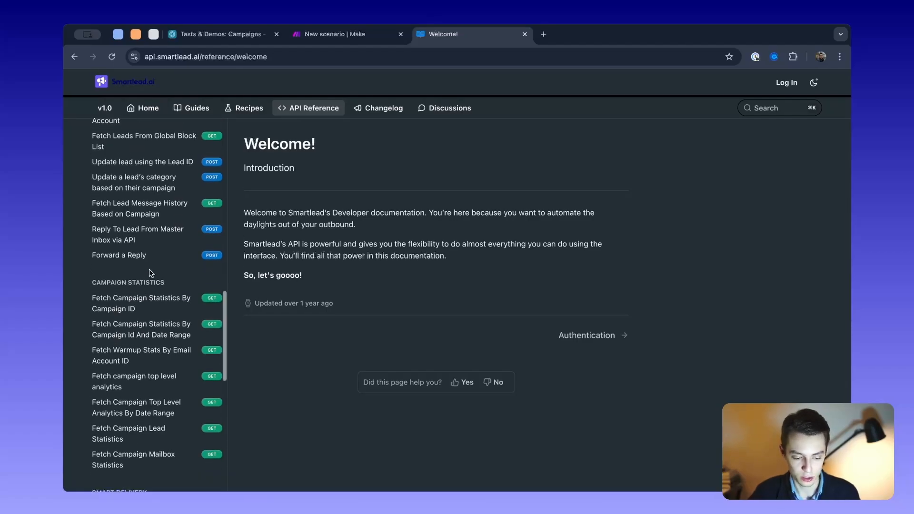
{"action": "scroll", "coordinate": [149, 270], "scroll_direction": "down", "scroll_amount": 2}
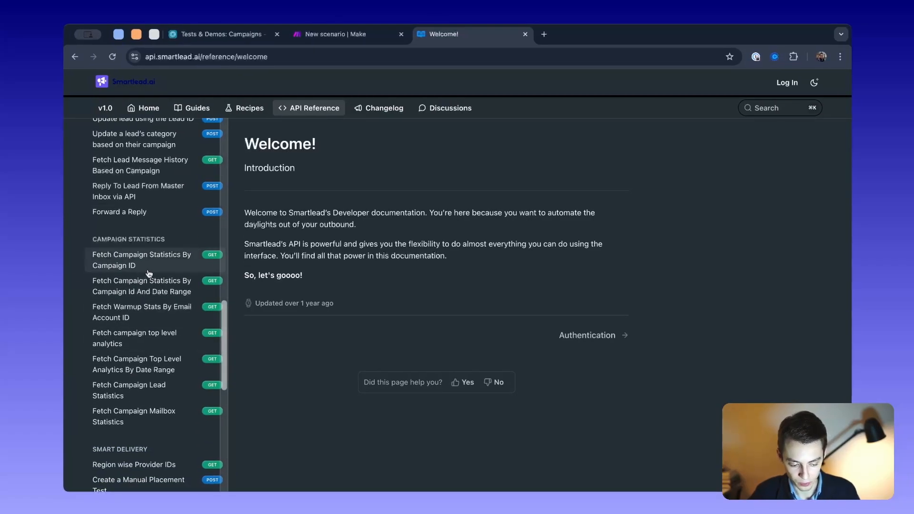
{"action": "scroll", "coordinate": [143, 200], "scroll_direction": "down", "scroll_amount": 1}
{"action": "left_click_drag", "start_coordinate": [161, 57], "coordinate": [293, 57]}
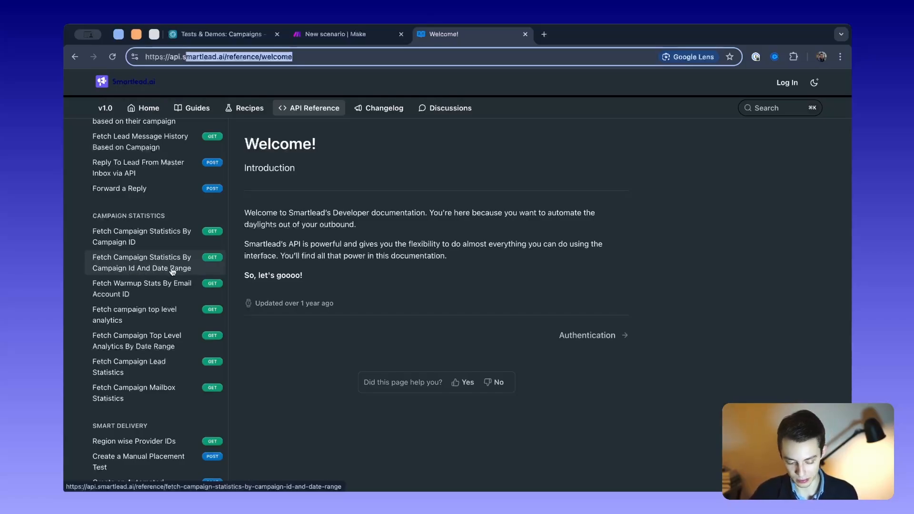
{"action": "scroll", "coordinate": [148, 319], "scroll_direction": "down", "scroll_amount": 1}
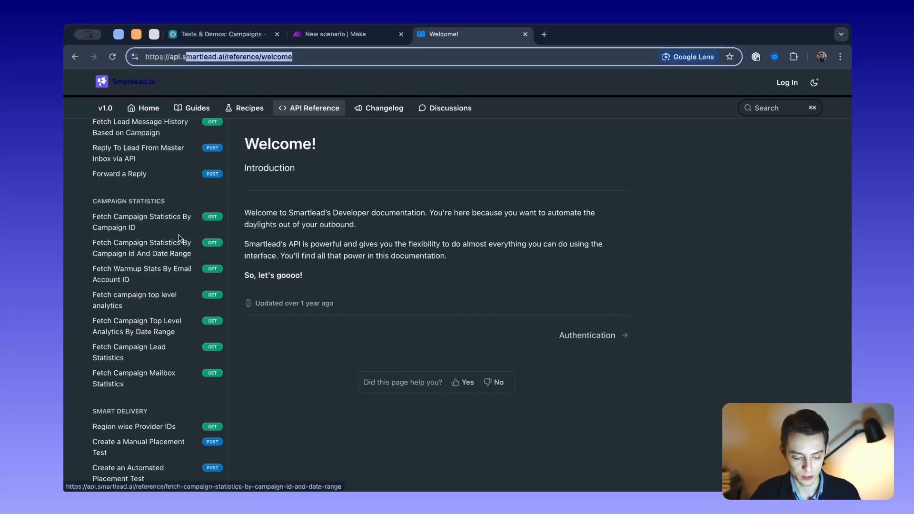
- Open the Fetch Campaign Statistics By Campaign ID endpoint and examine its full example request URL
{"action": "left_click", "coordinate": [150, 228]}
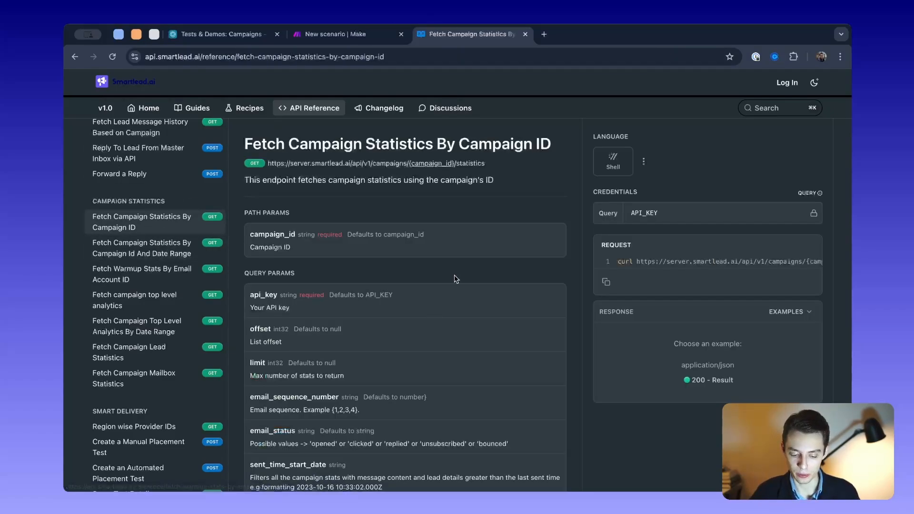
{"action": "scroll", "coordinate": [460, 260], "scroll_direction": "down", "scroll_amount": 2}
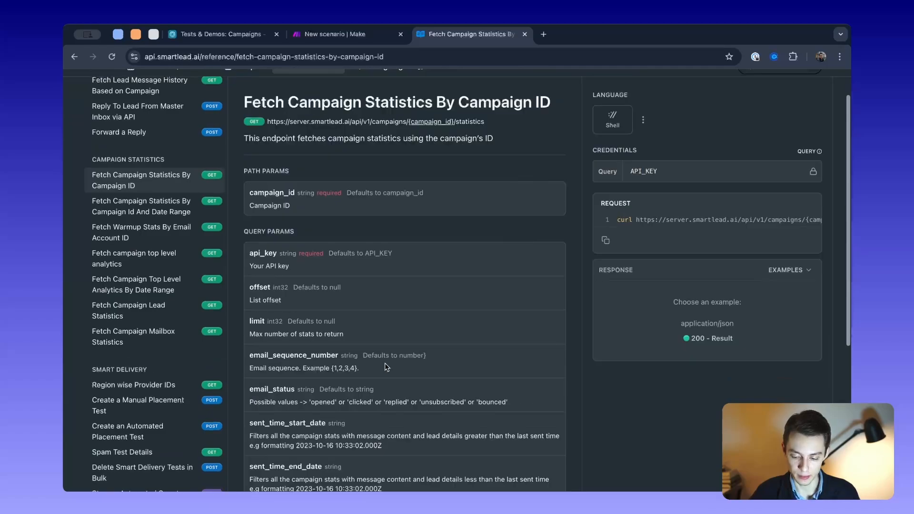
{"action": "left_click_drag", "start_coordinate": [633, 218], "coordinate": [753, 216]}
{"action": "scroll", "coordinate": [774, 220], "scroll_direction": "right", "scroll_amount": 2}
{"action": "scroll", "coordinate": [754, 216], "scroll_direction": "right", "scroll_amount": 2}
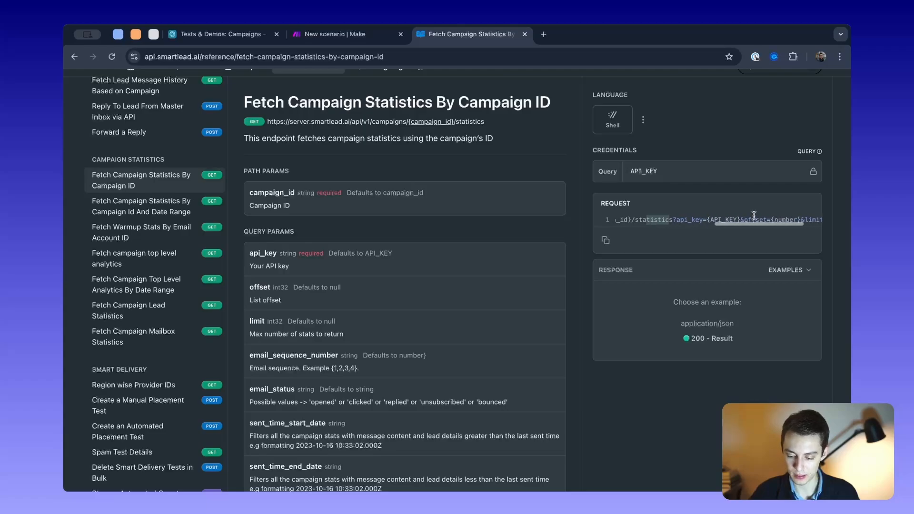
{"action": "triple_click", "coordinate": [672, 215]}
{"action": "scroll", "coordinate": [704, 219], "scroll_direction": "left", "scroll_amount": 4}
{"action": "scroll", "coordinate": [744, 223], "scroll_direction": "right", "scroll_amount": 4}
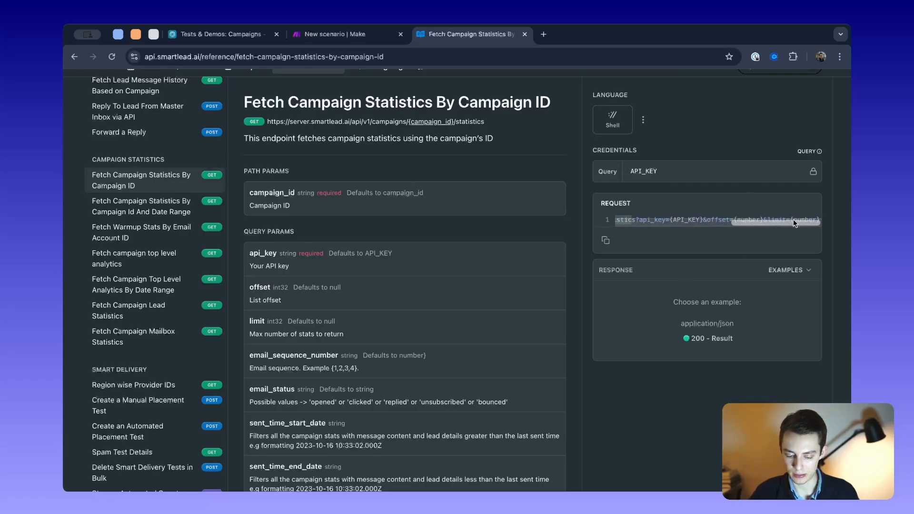
- Examine the endpoint's offset and limit parameters and display its 200 - Result example response
{"action": "scroll", "coordinate": [430, 304], "scroll_direction": "down", "scroll_amount": 1}
{"action": "left_click_drag", "start_coordinate": [356, 307], "coordinate": [250, 261]}
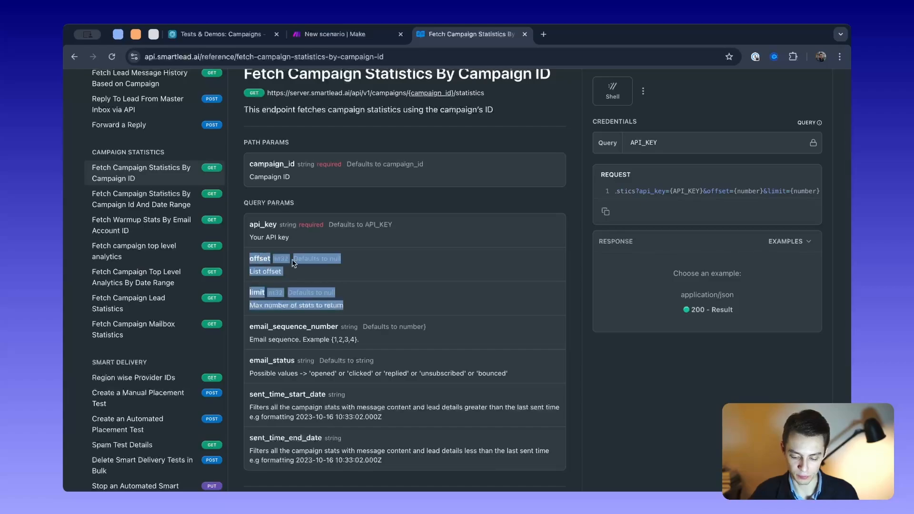
{"action": "left_click", "coordinate": [696, 311]}
{"action": "scroll", "coordinate": [698, 309], "scroll_direction": "down", "scroll_amount": 1}
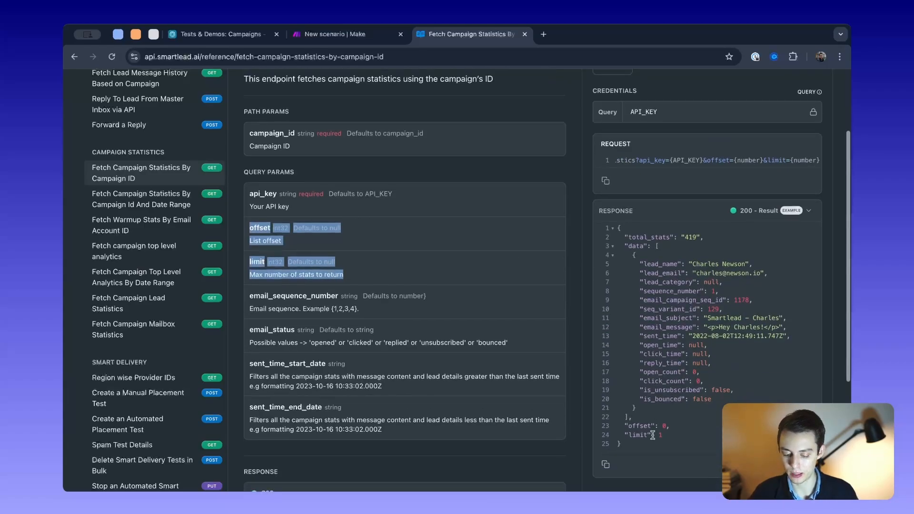
{"action": "left_click_drag", "start_coordinate": [636, 443], "coordinate": [731, 435]}
{"action": "scroll", "coordinate": [602, 233], "scroll_direction": "down", "scroll_amount": 1}
{"action": "left_click", "coordinate": [661, 235]}
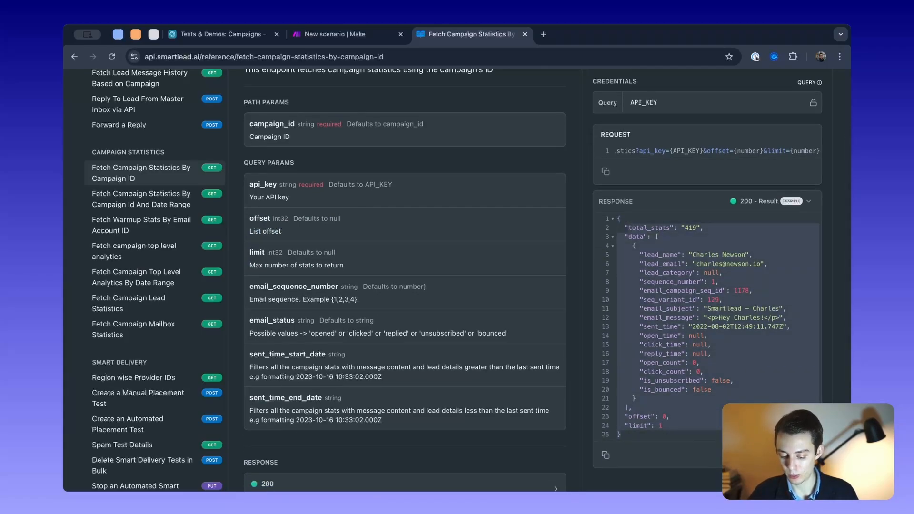
- Return to Make and replace the mapped Campaign ID in the Total Analytics URL with the text {campaign}
{"action": "left_click", "coordinate": [335, 30]}
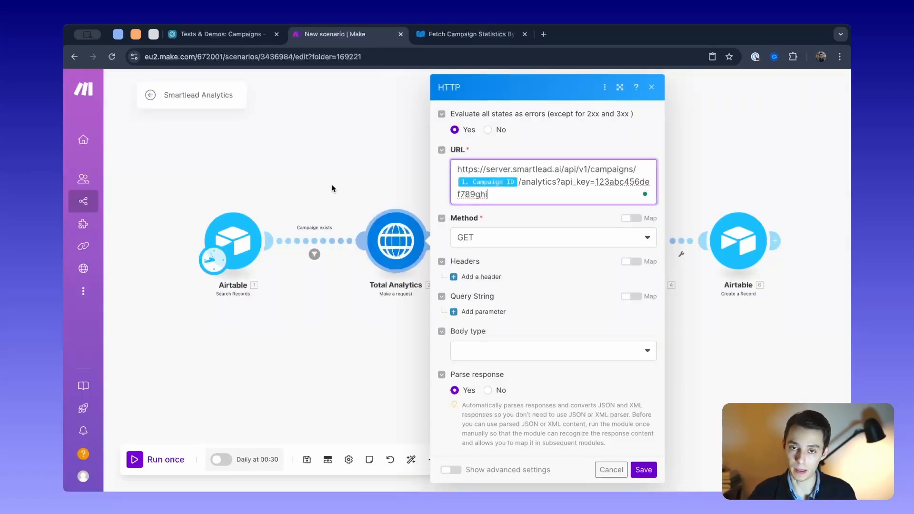
{"action": "left_click_drag", "start_coordinate": [498, 194], "coordinate": [440, 159]}
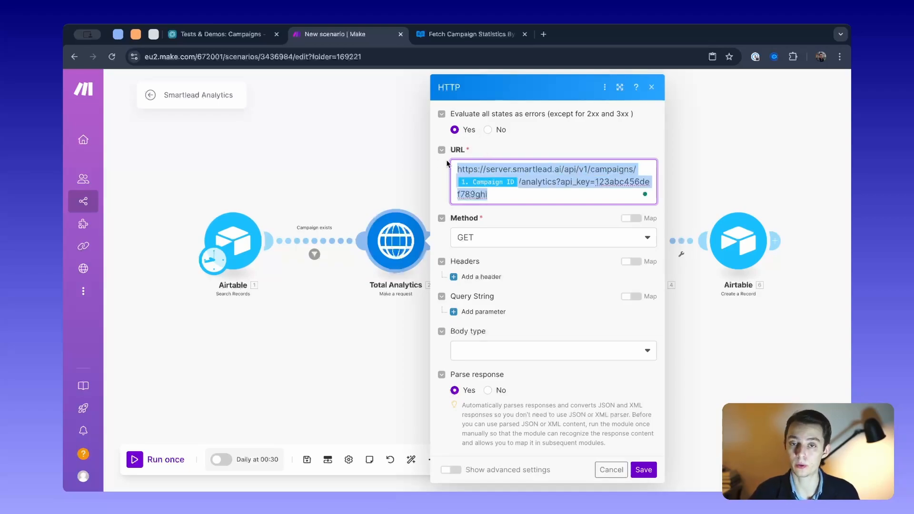
{"action": "left_click", "coordinate": [520, 195]}
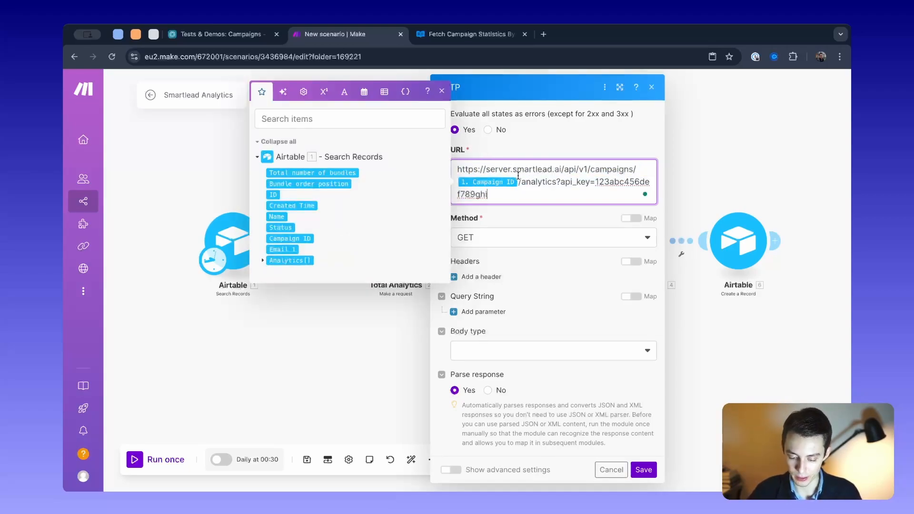
{"action": "key", "text": "Return"}
{"action": "key", "text": "BackSpace"}
{"action": "key", "text": "BackSpace"}
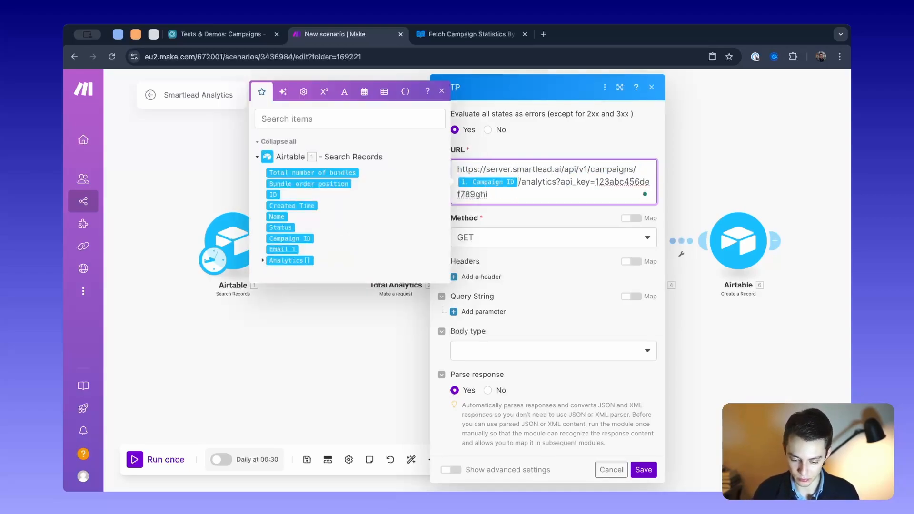
{"action": "type", "text": "{campaign"}
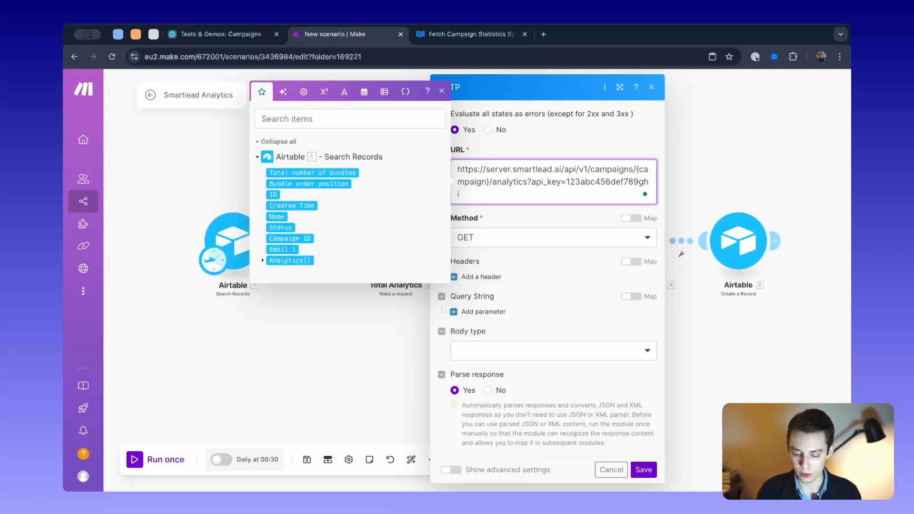
- Remove the {campaign} placeholder from the URL and map the Airtable Campaign ID between campaigns/ and /analytics
{"action": "key", "text": "BackSpace"}
{"action": "key", "text": "BackSpace"}
{"action": "key", "text": "BackSpace"}
{"action": "key", "text": "BackSpace"}
{"action": "key", "text": "BackSpace"}
{"action": "key", "text": "BackSpace"}
{"action": "key", "text": "BackSpace"}
{"action": "key", "text": "BackSpace"}
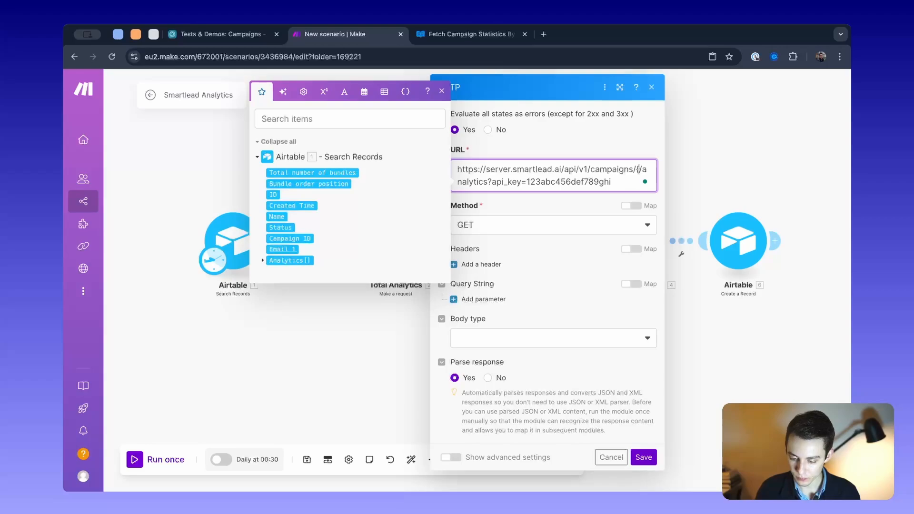
{"action": "key", "text": "BackSpace"}
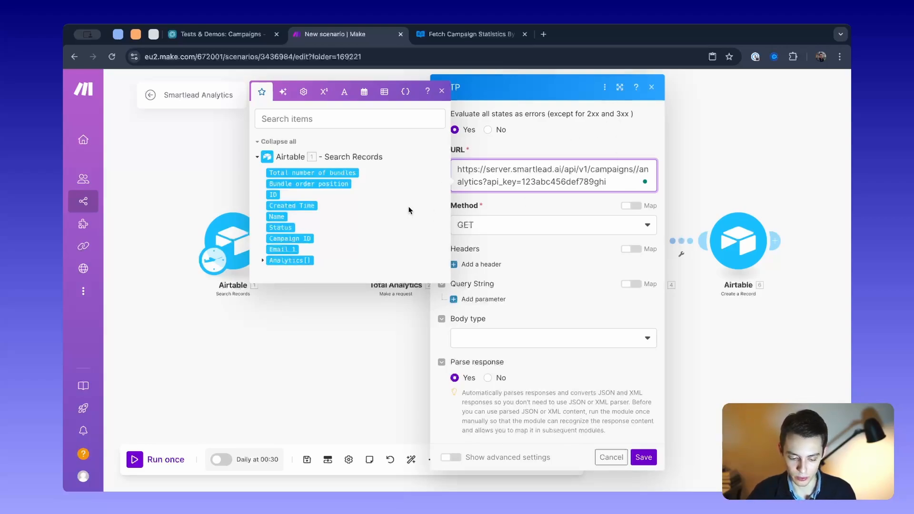
{"action": "left_click", "coordinate": [284, 238]}
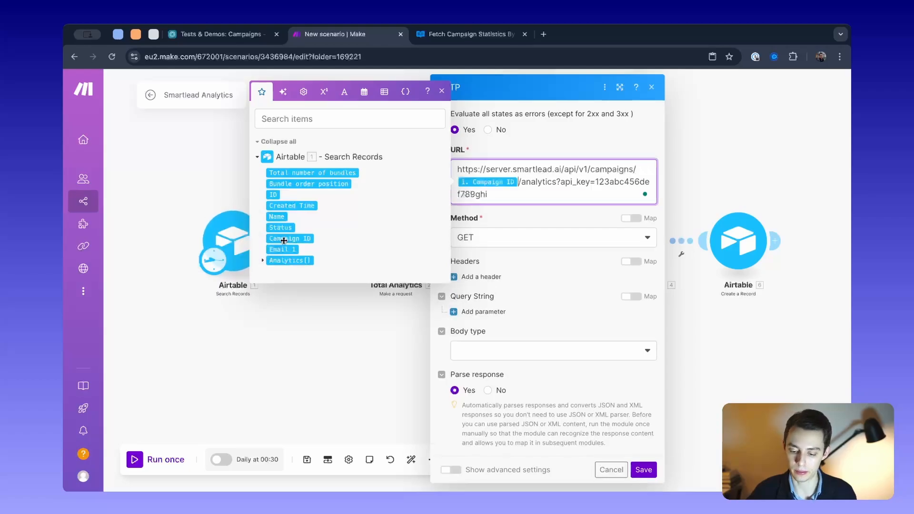
- Check the Campaign ID values in the Airtable Campaigns table and return to the Make scenario
{"action": "left_click", "coordinate": [222, 34]}
{"action": "left_click", "coordinate": [335, 171]}
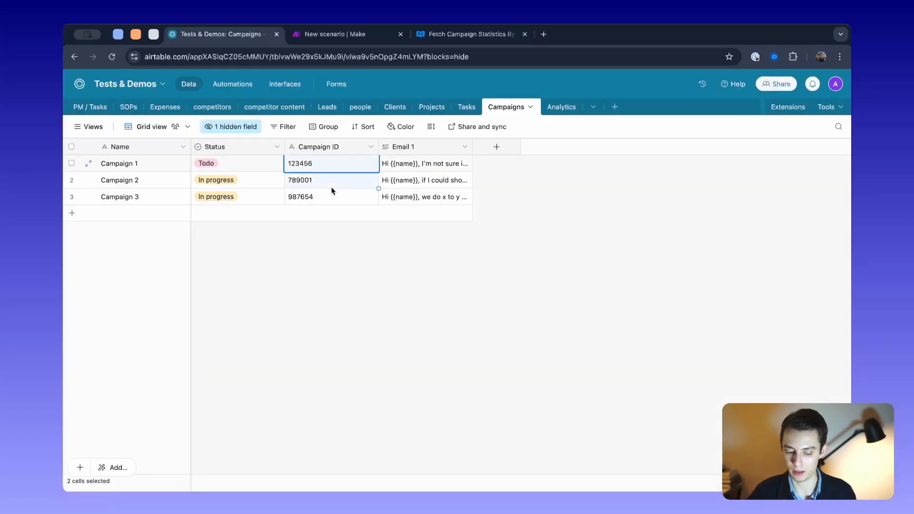
{"action": "left_click", "coordinate": [362, 41]}
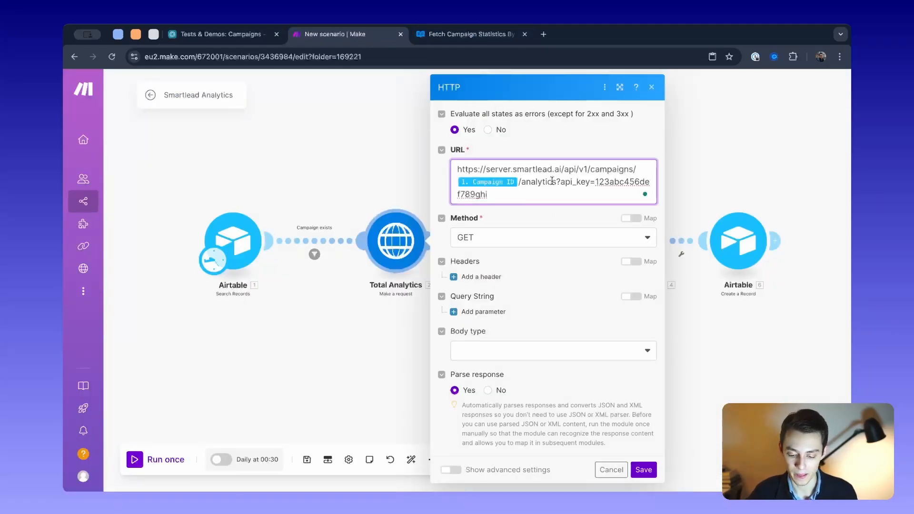
- Examine the API key part of the Total Analytics URL and save the HTTP module's settings
{"action": "left_click_drag", "start_coordinate": [590, 195], "coordinate": [597, 183]}
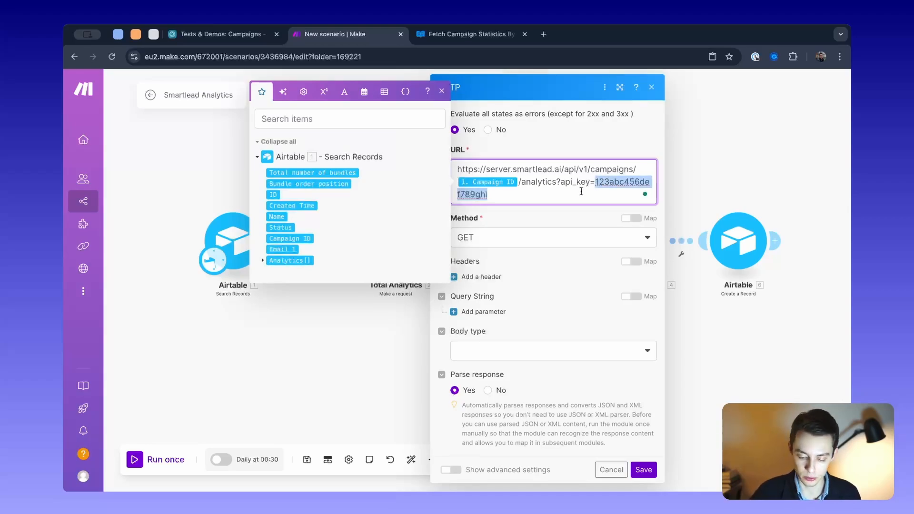
{"action": "mouse_move", "coordinate": [585, 194]}
{"action": "left_mouse_down"}
{"action": "mouse_move", "coordinate": [601, 189]}
{"action": "mouse_move", "coordinate": [595, 180]}
{"action": "left_mouse_up"}
{"action": "left_click", "coordinate": [580, 219]}
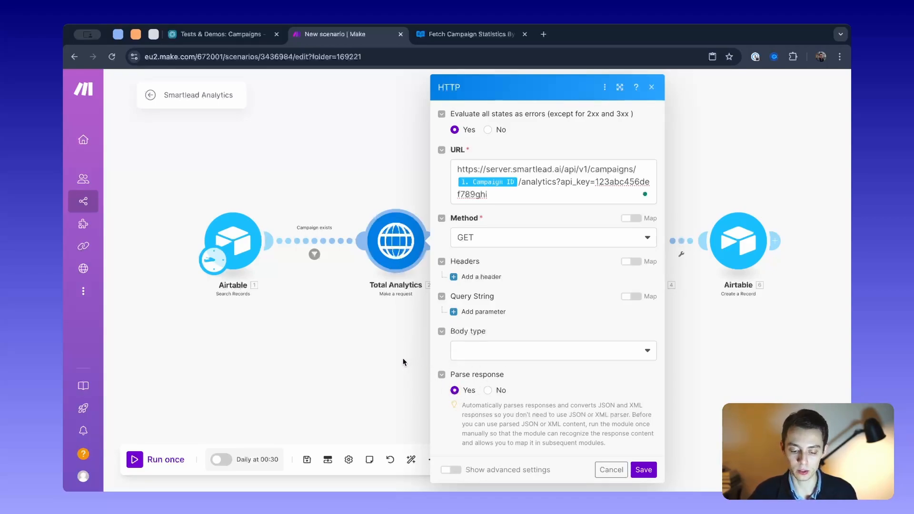
{"action": "left_click", "coordinate": [530, 193]}
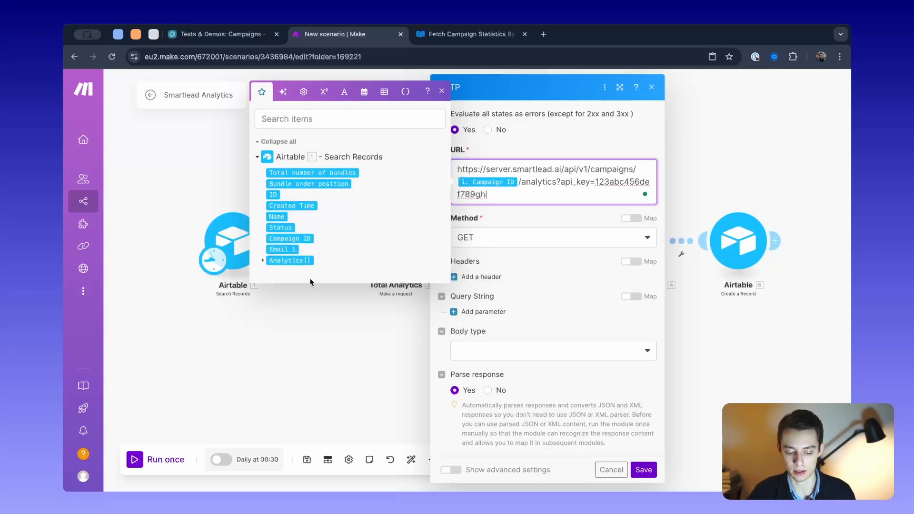
{"action": "left_click", "coordinate": [491, 401]}
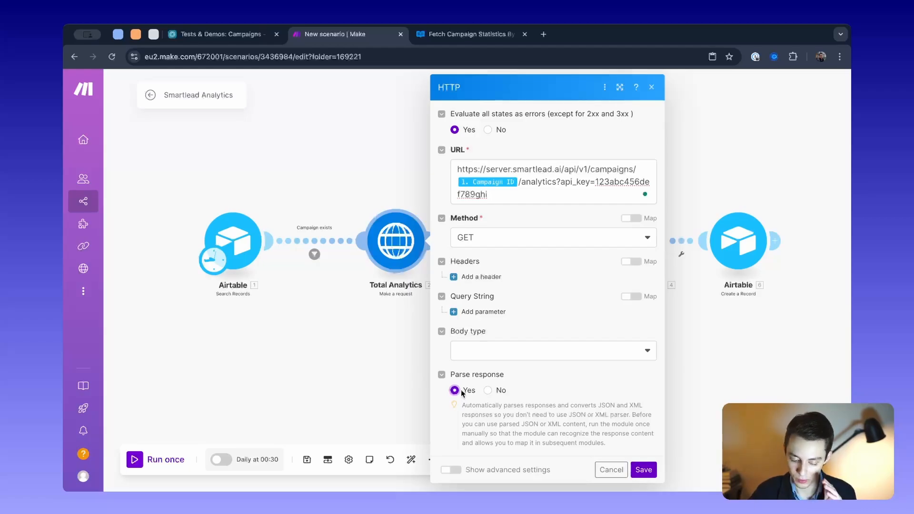
{"action": "left_click", "coordinate": [642, 470]}
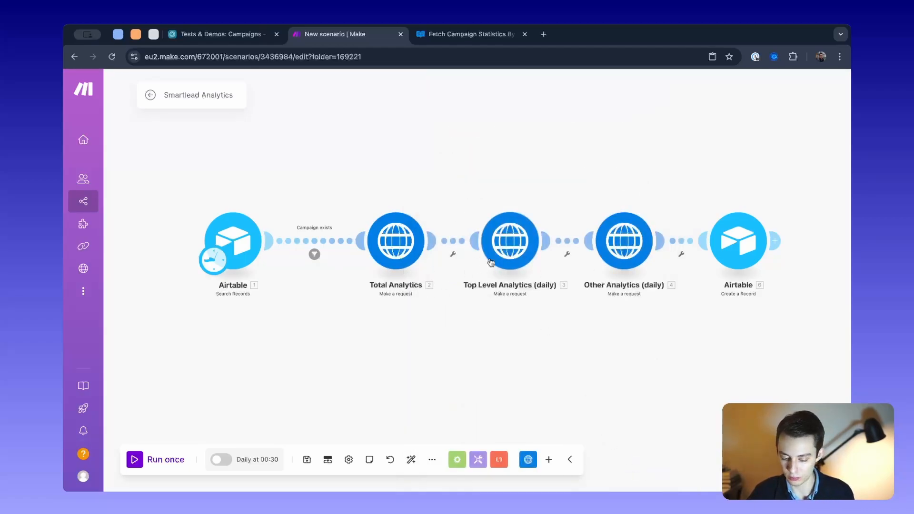
- Reopen the Total Analytics module, examine the analytics endpoint name in its URL and close its settings
{"action": "left_click_drag", "start_coordinate": [588, 199], "coordinate": [516, 203]}
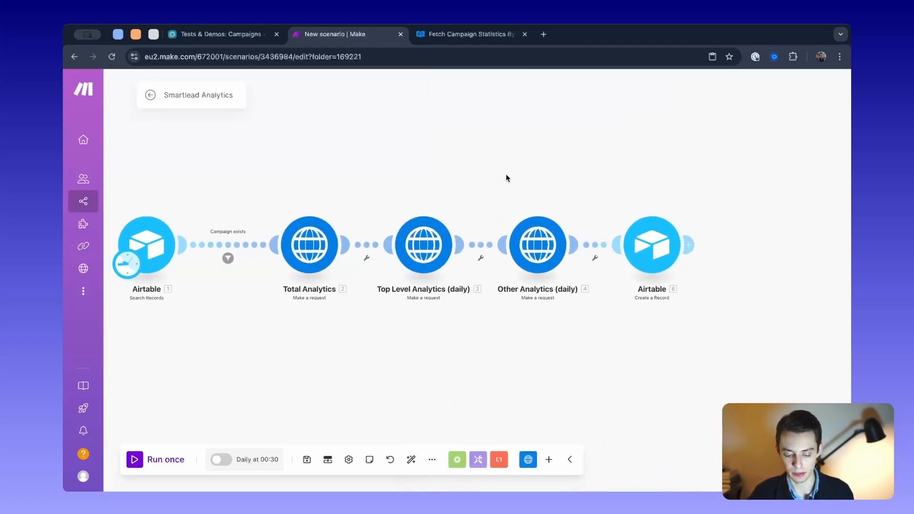
{"action": "scroll", "coordinate": [507, 178], "scroll_direction": "up", "scroll_amount": 1}
{"action": "left_click", "coordinate": [316, 259]}
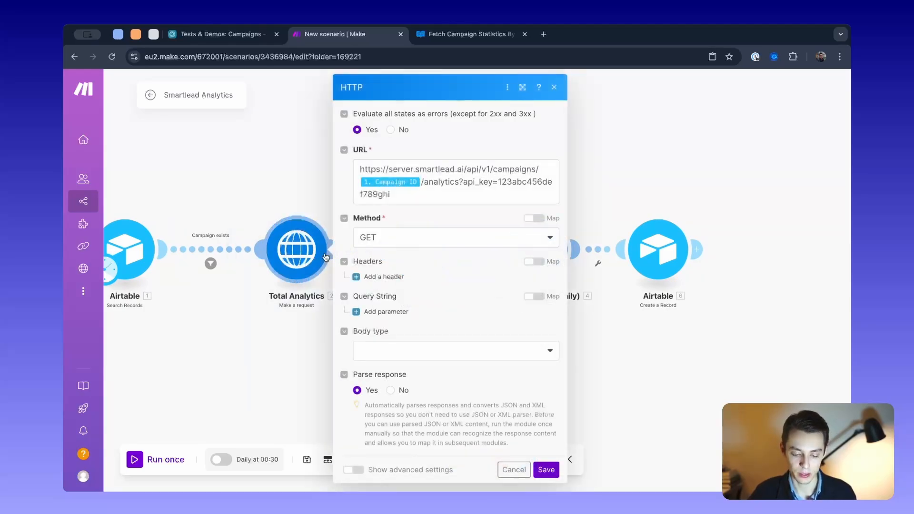
{"action": "left_click_drag", "start_coordinate": [426, 184], "coordinate": [462, 181]}
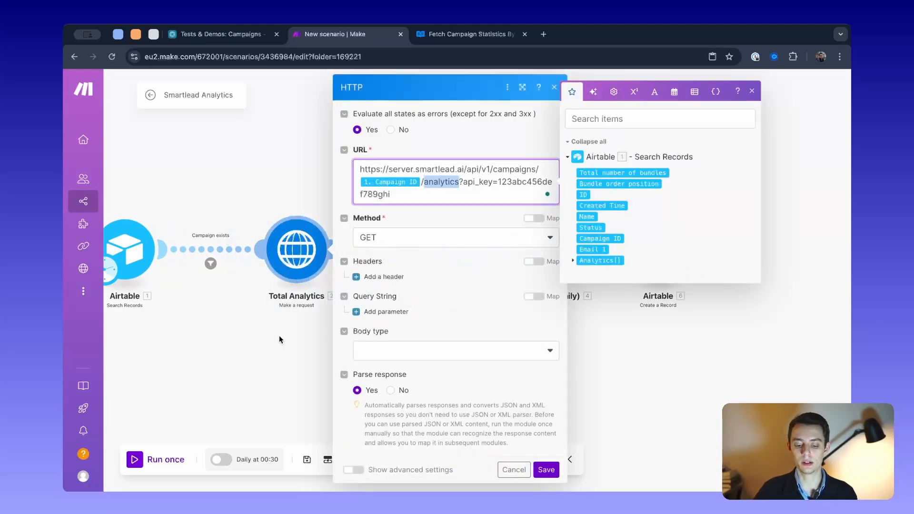
{"action": "left_click", "coordinate": [285, 174]}
- Open the Total Analytics module's name for editing and confirm it as it is
{"action": "right_click", "coordinate": [297, 245]}
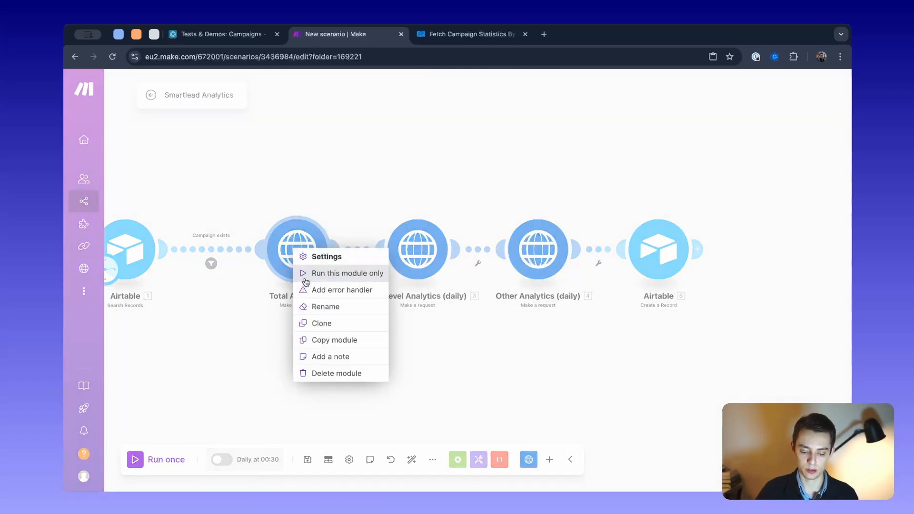
{"action": "left_click", "coordinate": [328, 307]}
{"action": "key", "text": "Return"}
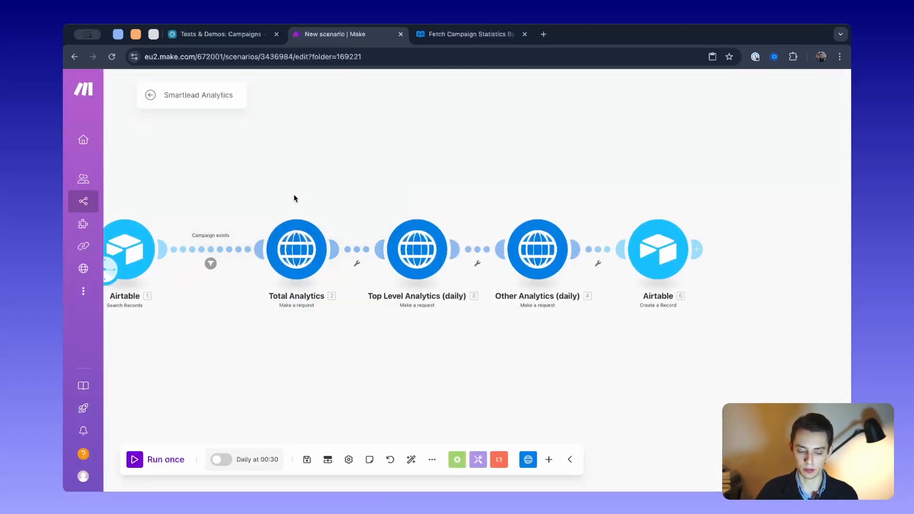
- Review the Total Analytics URL against the columns of the Airtable Analytics table, and close the module's settings in Make
{"action": "left_click", "coordinate": [307, 245]}
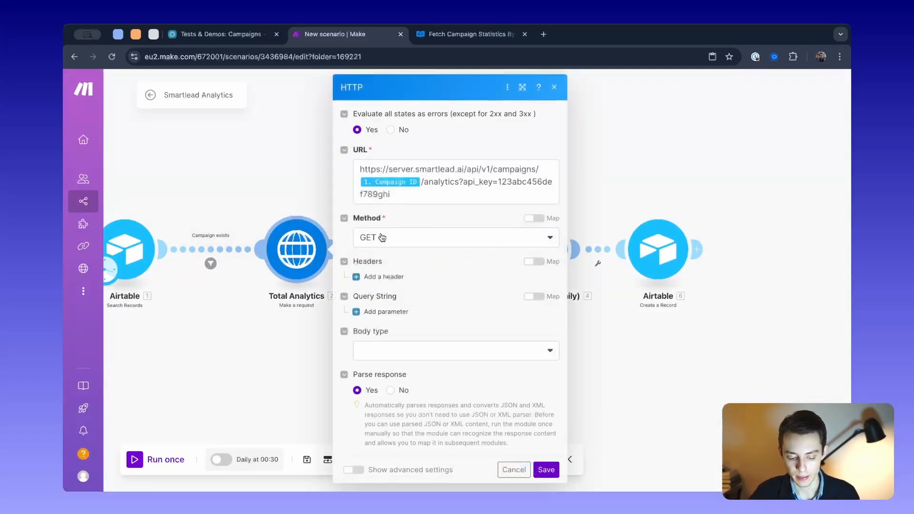
{"action": "left_click", "coordinate": [437, 176]}
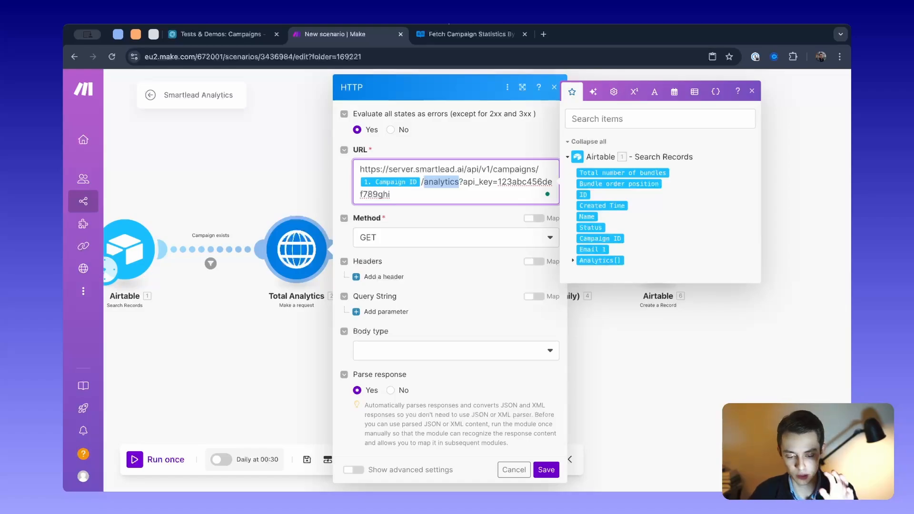
{"action": "left_click", "coordinate": [215, 37]}
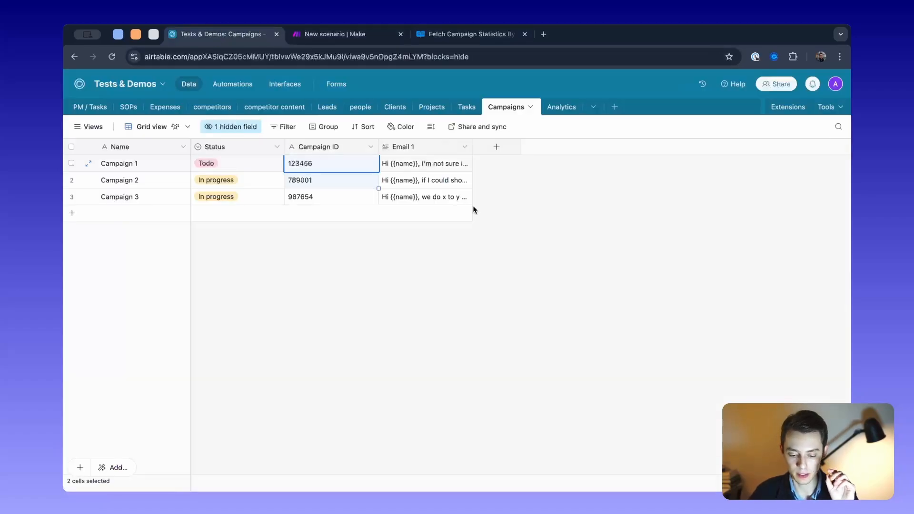
{"action": "left_click", "coordinate": [556, 109]}
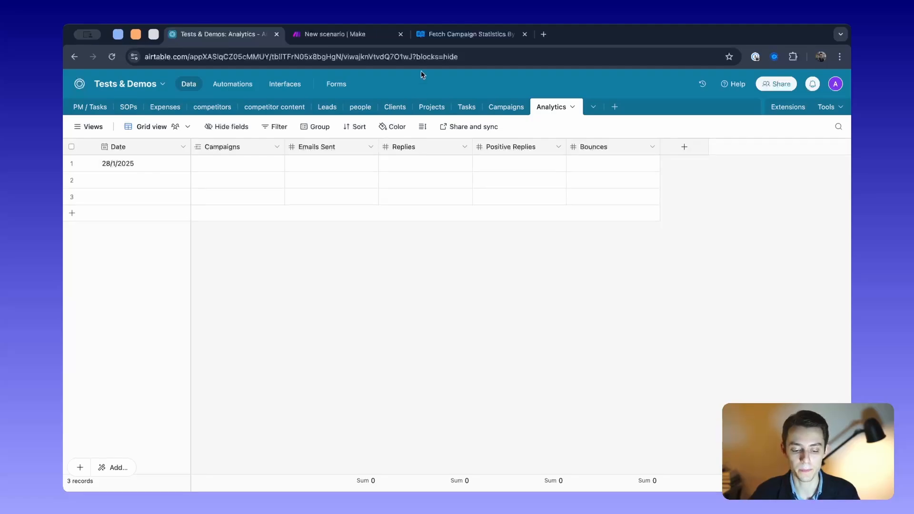
{"action": "left_click", "coordinate": [334, 33]}
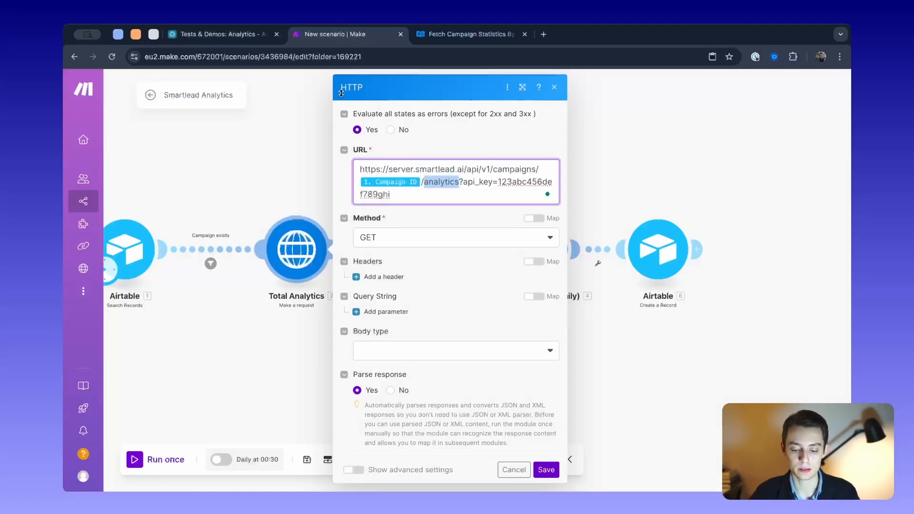
{"action": "left_click", "coordinate": [279, 180]}
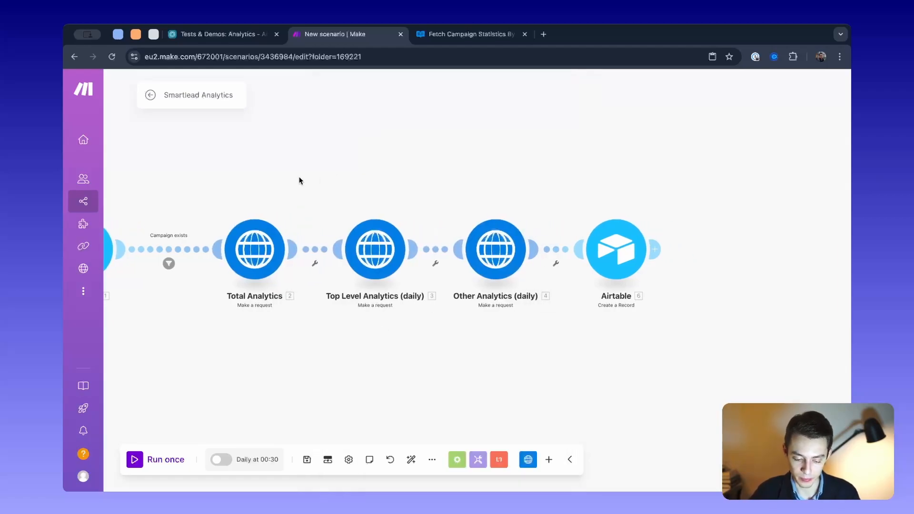
- Compare the endpoint names in the URLs of the Top Level Analytics (daily) and Other Analytics (daily) modules
{"action": "left_click_drag", "start_coordinate": [378, 172], "coordinate": [390, 140]}
{"action": "scroll", "coordinate": [352, 172], "scroll_direction": "up", "scroll_amount": 1}
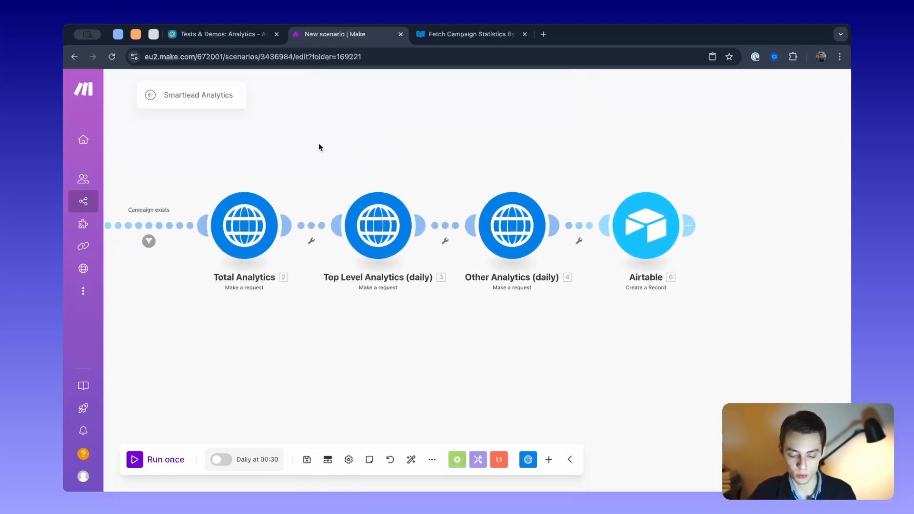
{"action": "left_click_drag", "start_coordinate": [319, 142], "coordinate": [555, 337]}
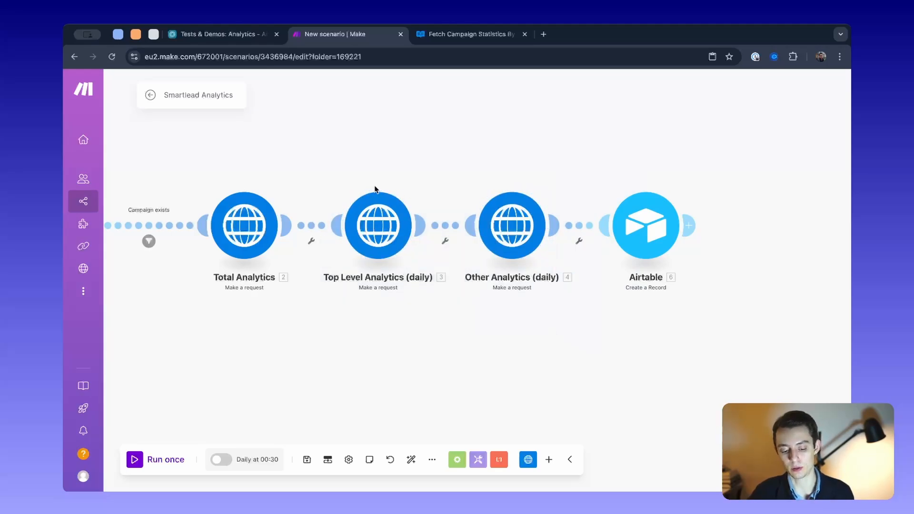
{"action": "left_click", "coordinate": [376, 194]}
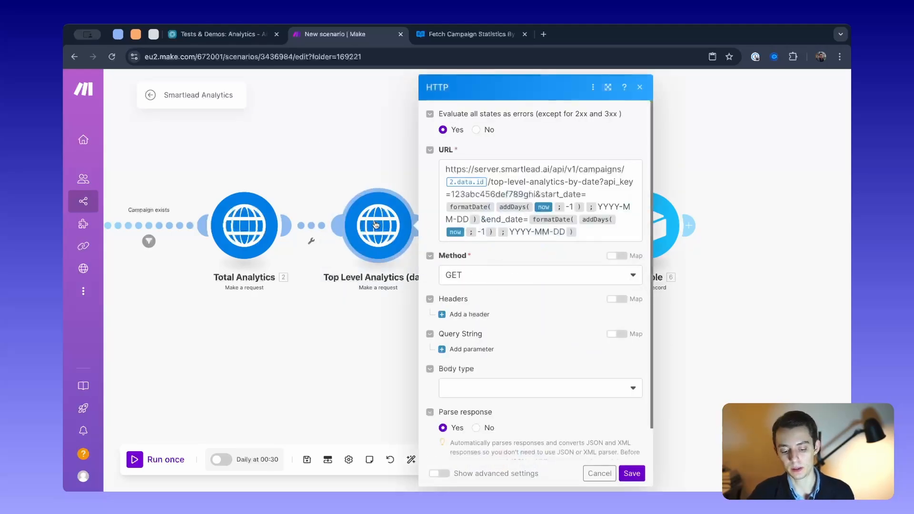
{"action": "left_click", "coordinate": [488, 183]}
{"action": "left_click_drag", "start_coordinate": [490, 182], "coordinate": [568, 183]}
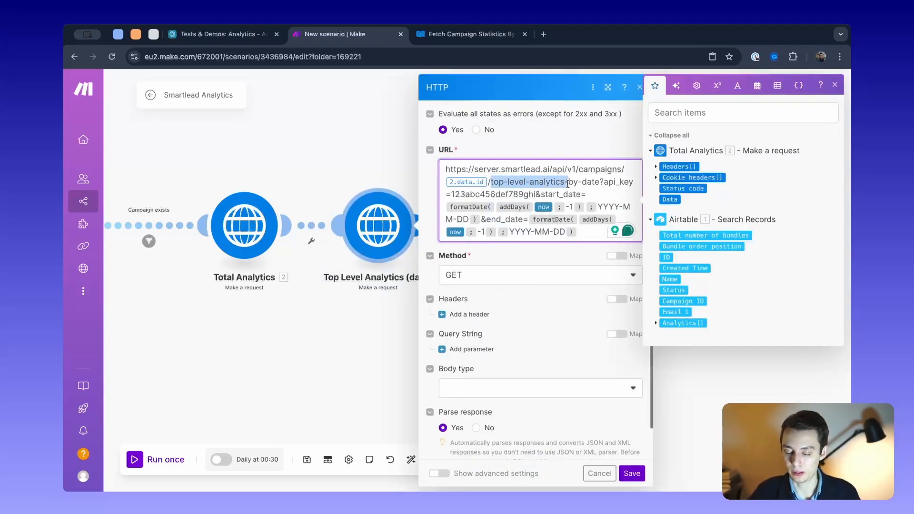
{"action": "left_click", "coordinate": [466, 197]}
{"action": "left_click", "coordinate": [512, 223]}
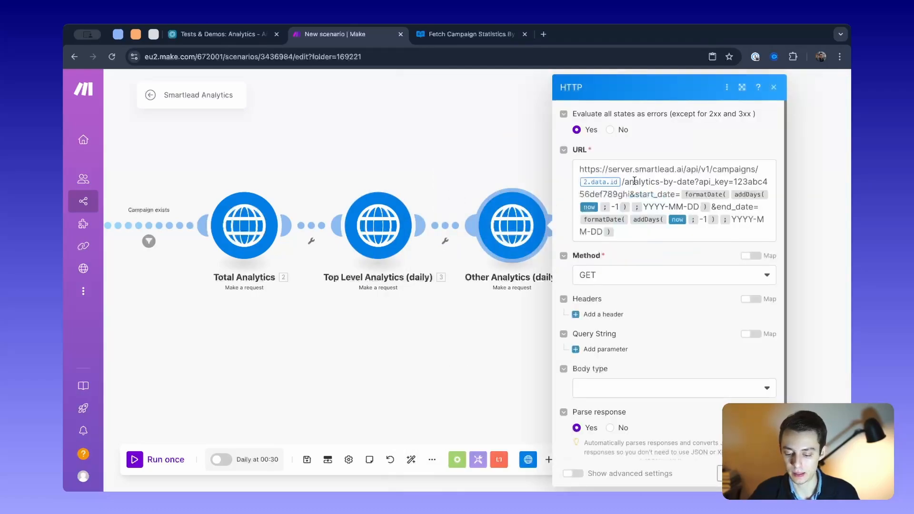
{"action": "left_click_drag", "start_coordinate": [625, 182], "coordinate": [689, 182]}
- Reopen the Top Level Analytics (daily) module and examine the top-level-analytics-by-date part of its URL and its remaining request settings
{"action": "left_click", "coordinate": [359, 214]}
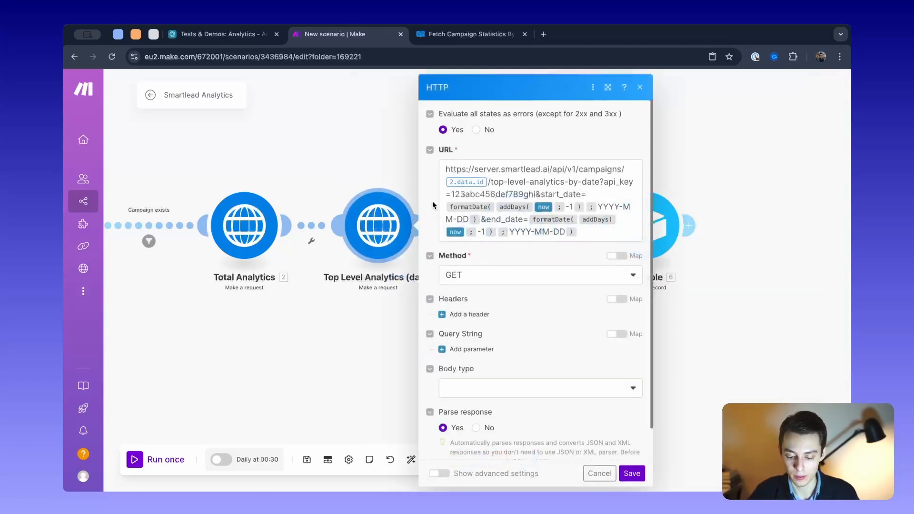
{"action": "left_click_drag", "start_coordinate": [491, 182], "coordinate": [554, 183]}
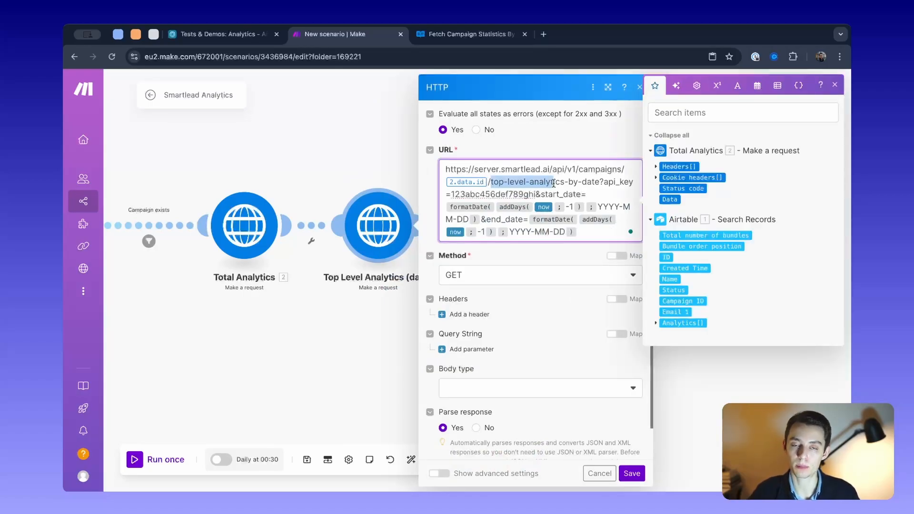
{"action": "scroll", "coordinate": [554, 183], "scroll_direction": "down", "scroll_amount": 1}
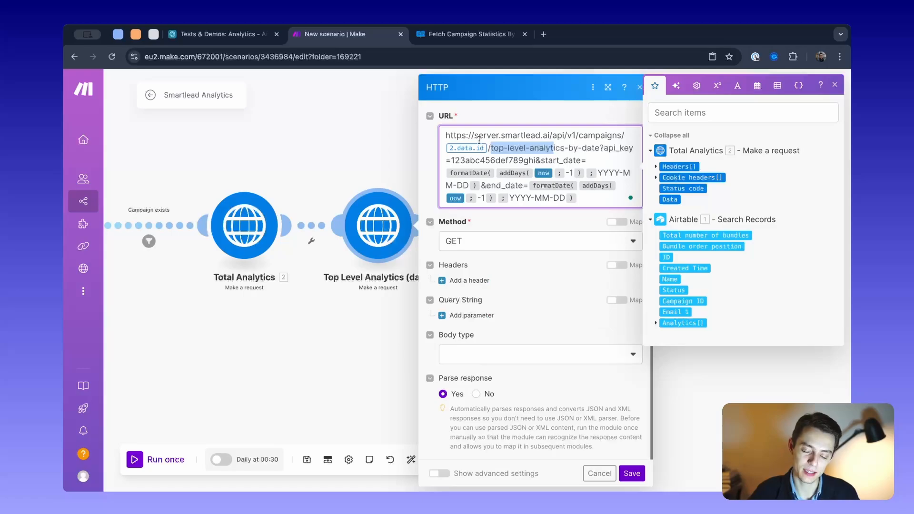
{"action": "left_click", "coordinate": [516, 145]}
{"action": "left_click_drag", "start_coordinate": [491, 148], "coordinate": [509, 148]}
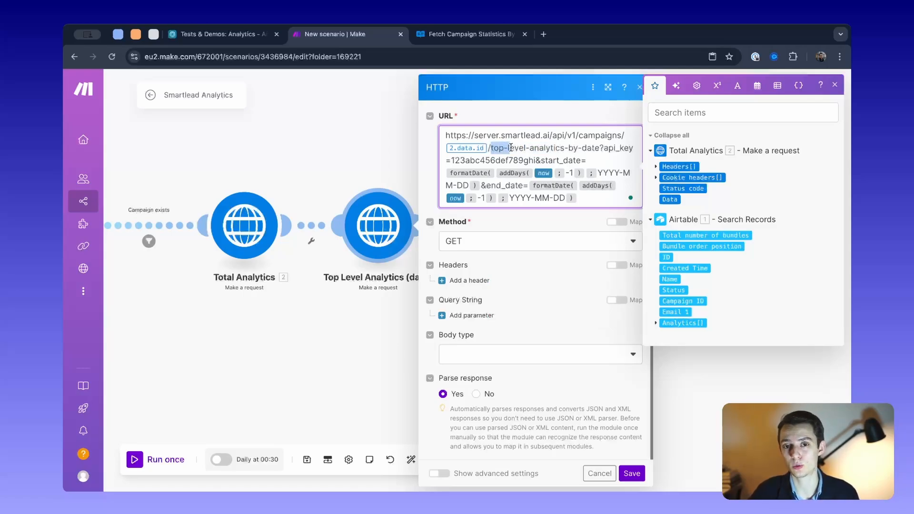
{"action": "left_click", "coordinate": [359, 139]}
- Examine the analytics-by-date part of the Other Analytics (daily) URL and reopen the Top Level Analytics (daily) module
{"action": "left_click", "coordinate": [512, 226]}
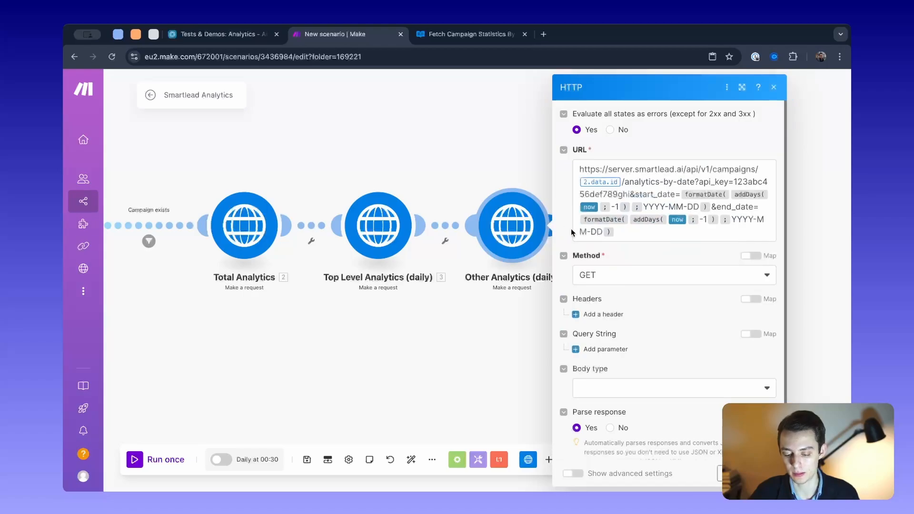
{"action": "left_click", "coordinate": [635, 185]}
{"action": "left_click_drag", "start_coordinate": [625, 182], "coordinate": [682, 182]}
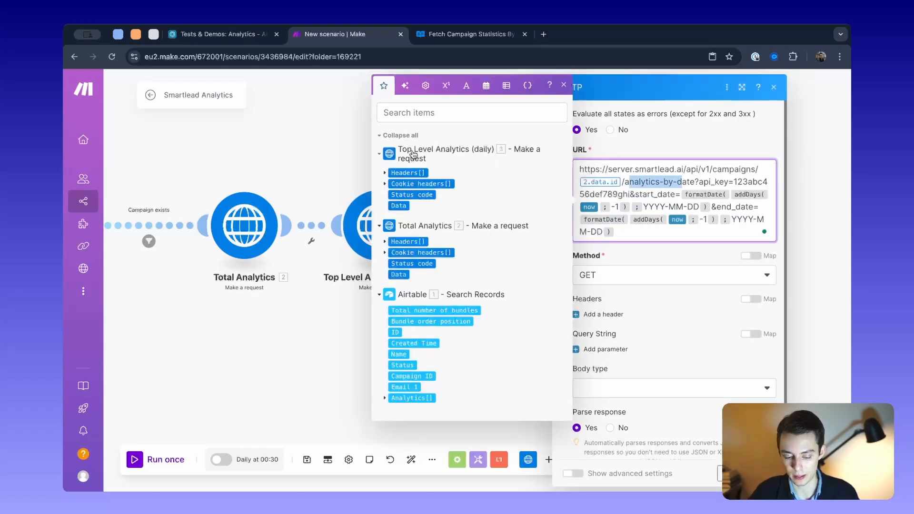
{"action": "left_click", "coordinate": [357, 155]}
{"action": "left_click", "coordinate": [412, 217]}
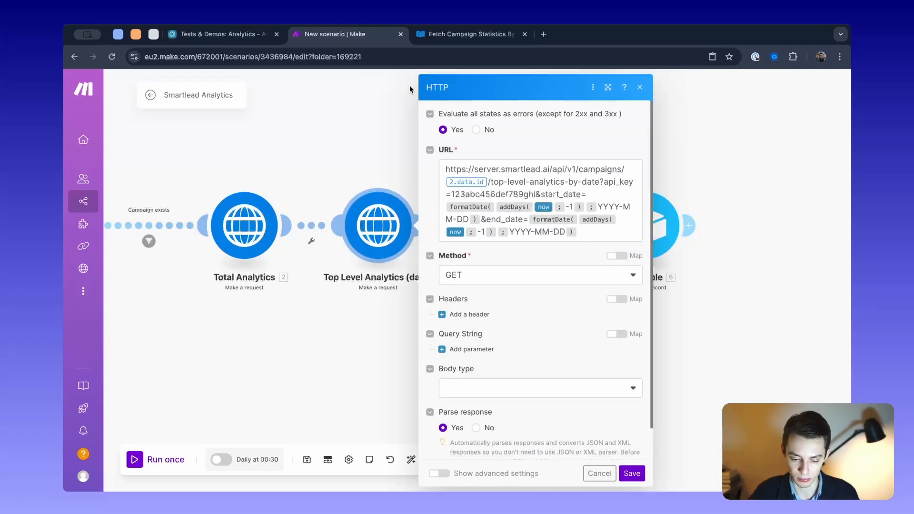
- Switch to the Smartlead API reference and examine the example request of Fetch Campaign Statistics By Campaign Id And Date Range
{"action": "left_click", "coordinate": [469, 34]}
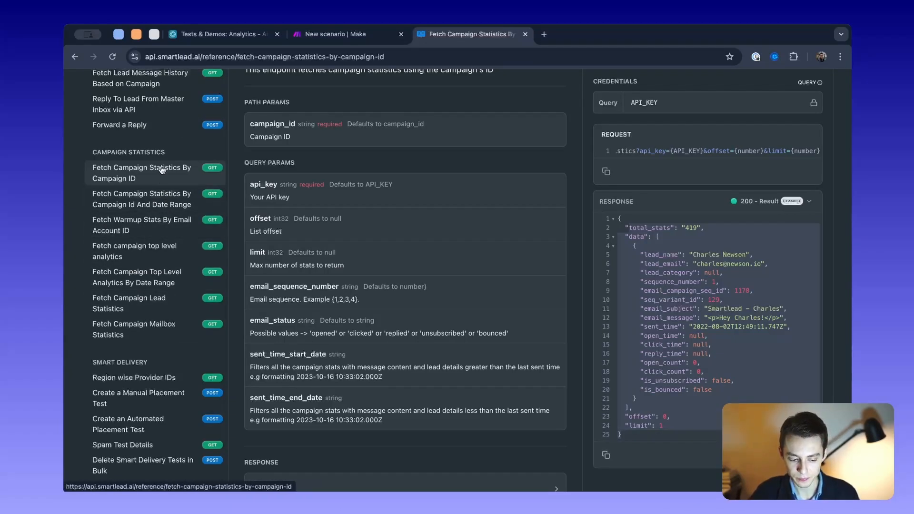
{"action": "left_click", "coordinate": [157, 193]}
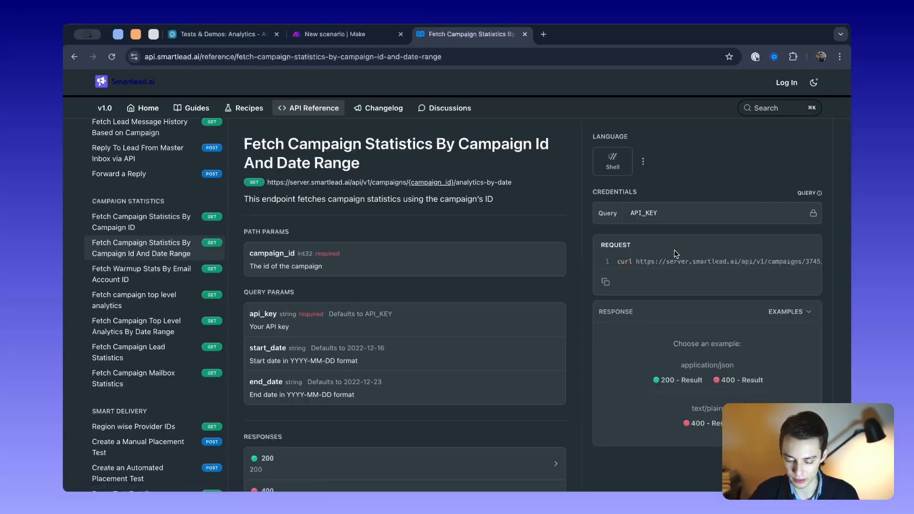
{"action": "scroll", "coordinate": [751, 260], "scroll_direction": "right", "scroll_amount": 3}
{"action": "triple_click", "coordinate": [740, 261]}
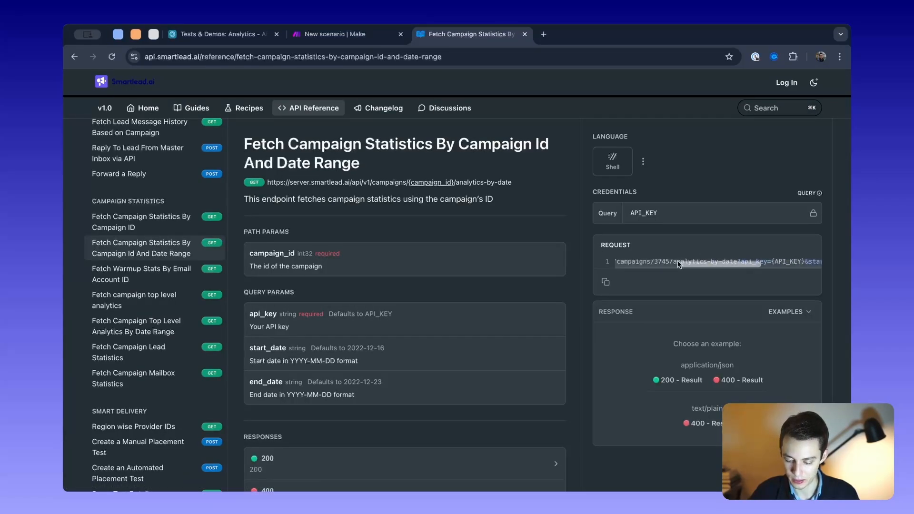
{"action": "scroll", "coordinate": [703, 263], "scroll_direction": "left", "scroll_amount": 3}
- Display the date-range endpoint's 200 - Result example response and examine its fields
{"action": "scroll", "coordinate": [679, 235], "scroll_direction": "down", "scroll_amount": 2}
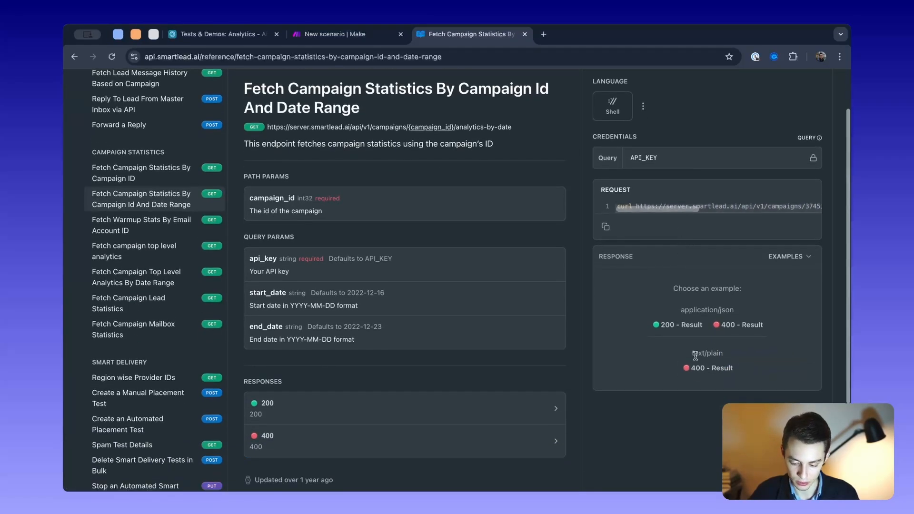
{"action": "left_click", "coordinate": [676, 324]}
{"action": "scroll", "coordinate": [679, 289], "scroll_direction": "down", "scroll_amount": 2}
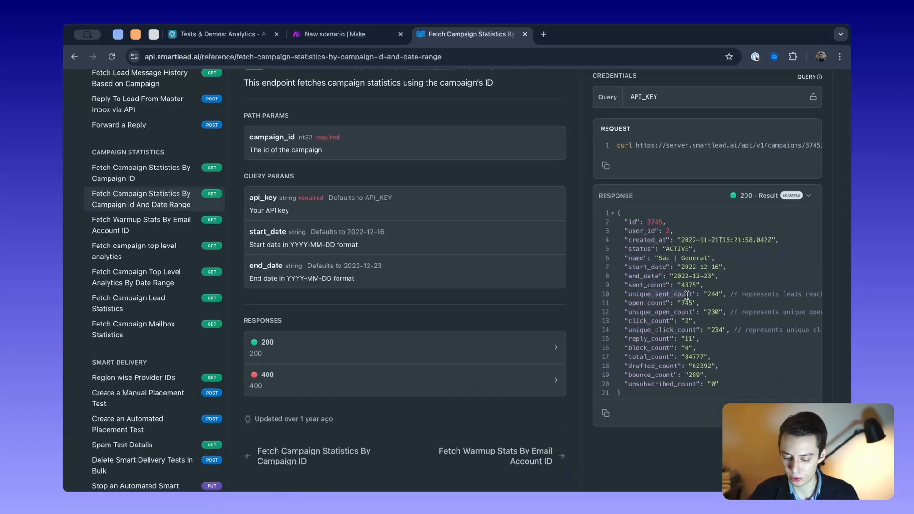
- Examine the unique_sent_count, reply_count, bounce_count and unsubscribed_count fields in the date-range statistics example response
{"action": "scroll", "coordinate": [671, 314], "scroll_direction": "down", "scroll_amount": 1}
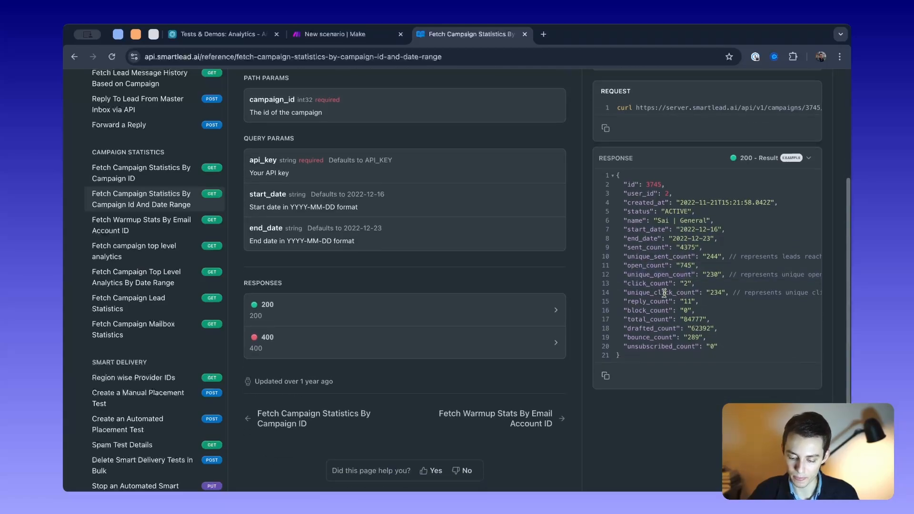
{"action": "left_click_drag", "start_coordinate": [629, 258], "coordinate": [693, 256]}
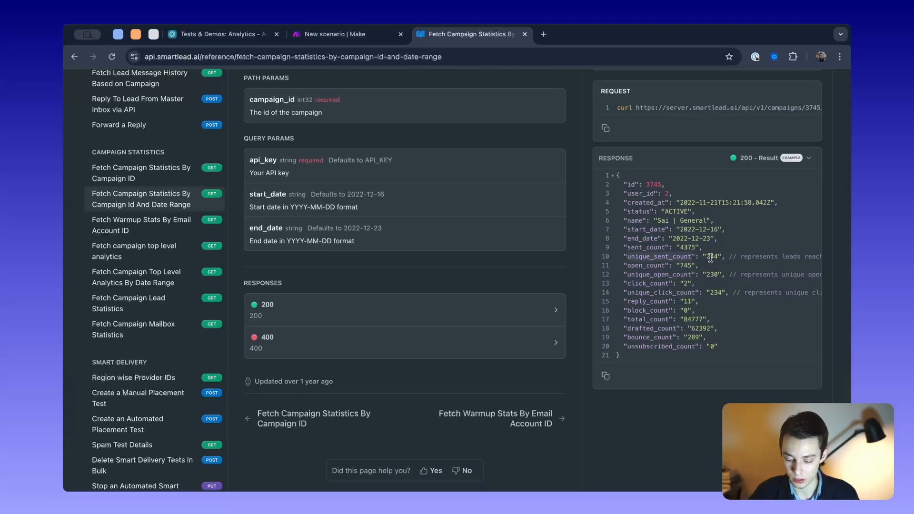
{"action": "left_click_drag", "start_coordinate": [734, 350], "coordinate": [700, 301]}
{"action": "left_click", "coordinate": [654, 248]}
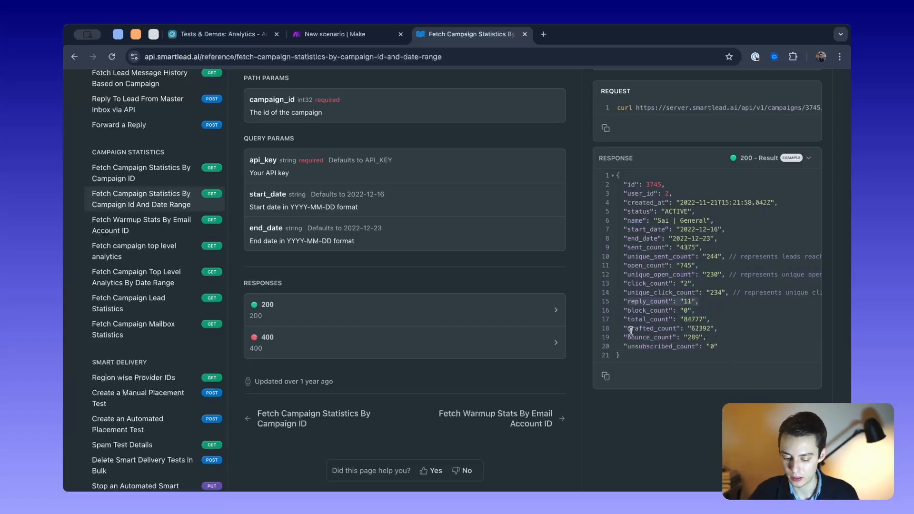
{"action": "left_click", "coordinate": [623, 319]}
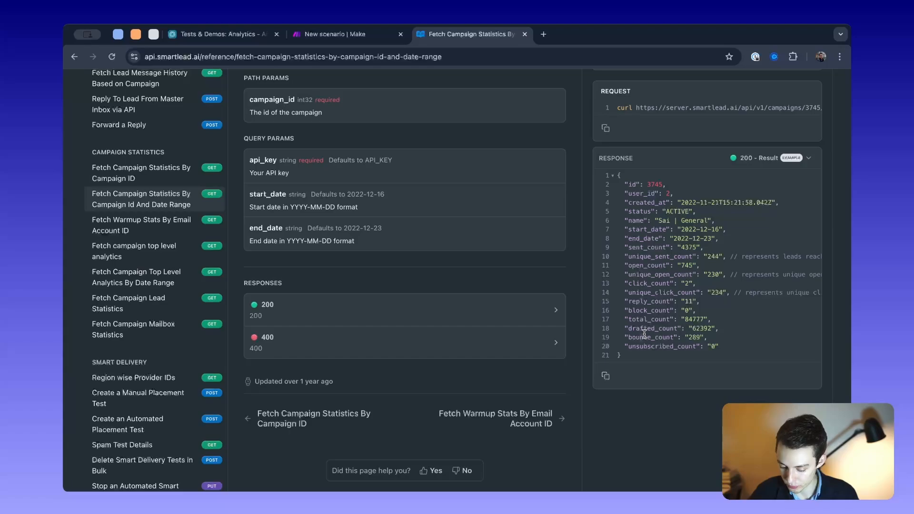
{"action": "left_click_drag", "start_coordinate": [643, 336], "coordinate": [626, 346]}
{"action": "left_click", "coordinate": [712, 272]}
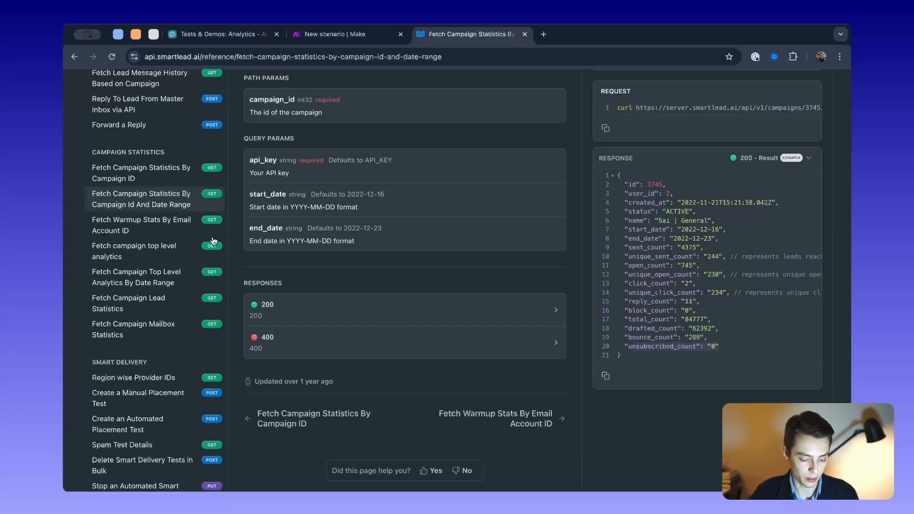
- Open the Fetch Campaign Top Level Analytics By Date Range reference and display its 200 - Result example response to examine the count fields
{"action": "left_click", "coordinate": [153, 281]}
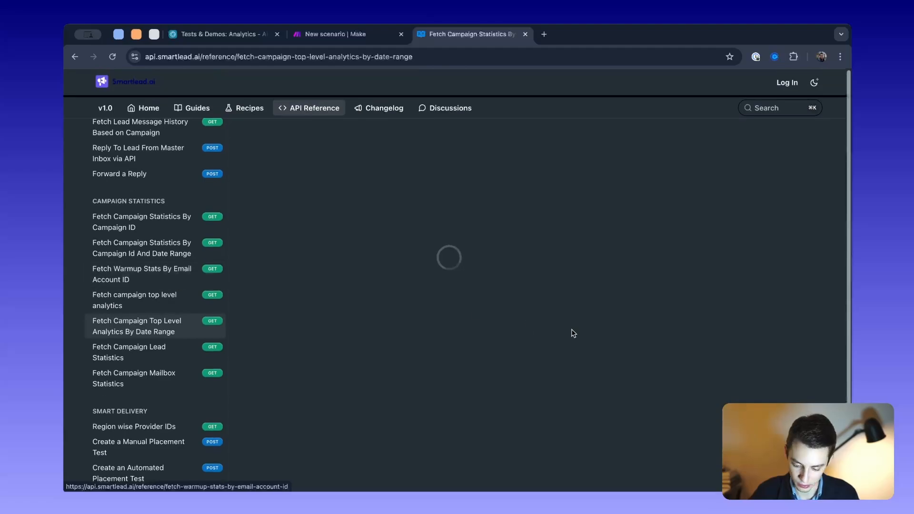
{"action": "left_click", "coordinate": [698, 380]}
{"action": "scroll", "coordinate": [703, 330], "scroll_direction": "down", "scroll_amount": 3}
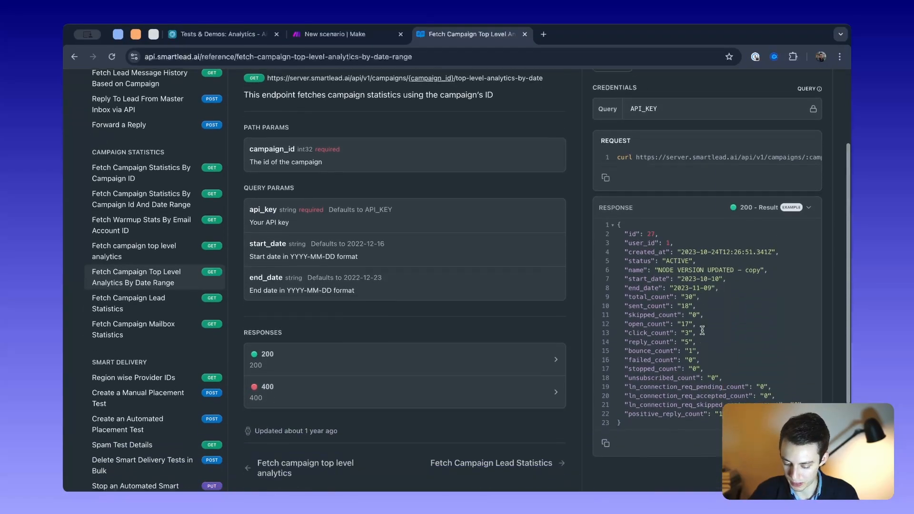
{"action": "scroll", "coordinate": [702, 330], "scroll_direction": "down", "scroll_amount": 1}
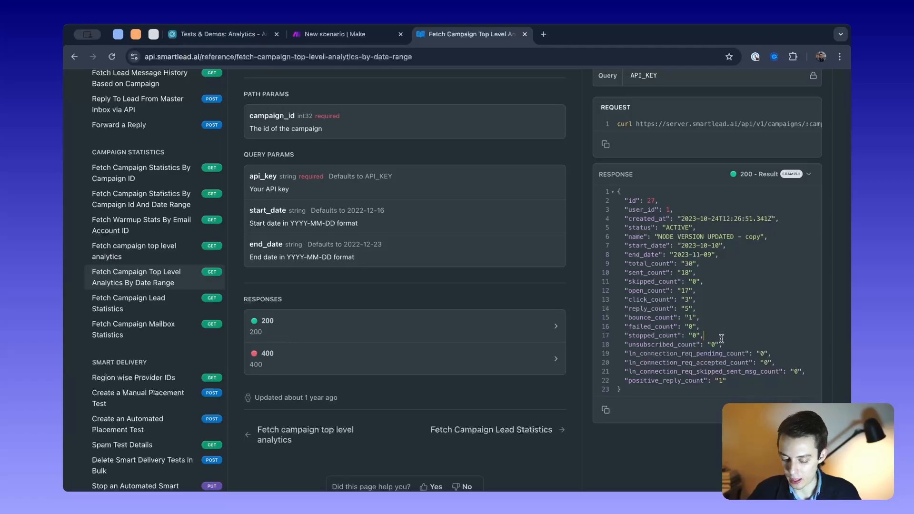
{"action": "left_click_drag", "start_coordinate": [721, 338], "coordinate": [645, 267]}
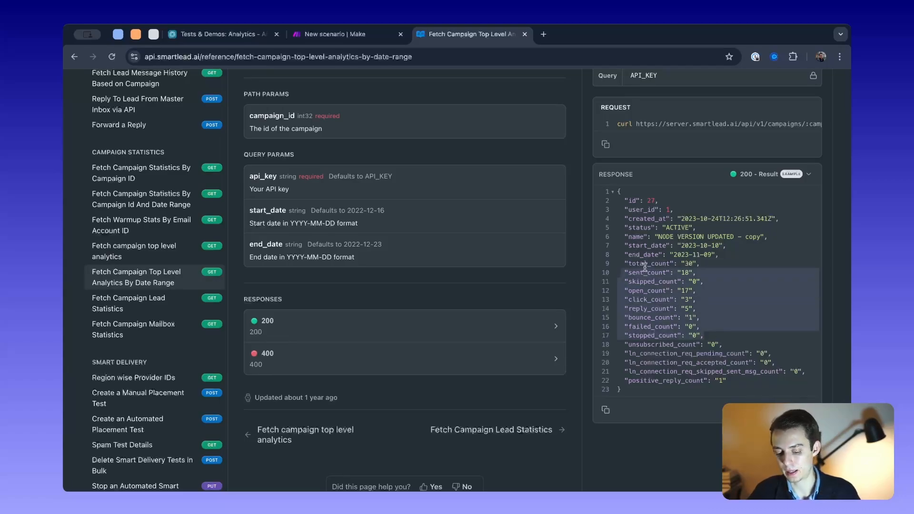
{"action": "left_click", "coordinate": [702, 265]}
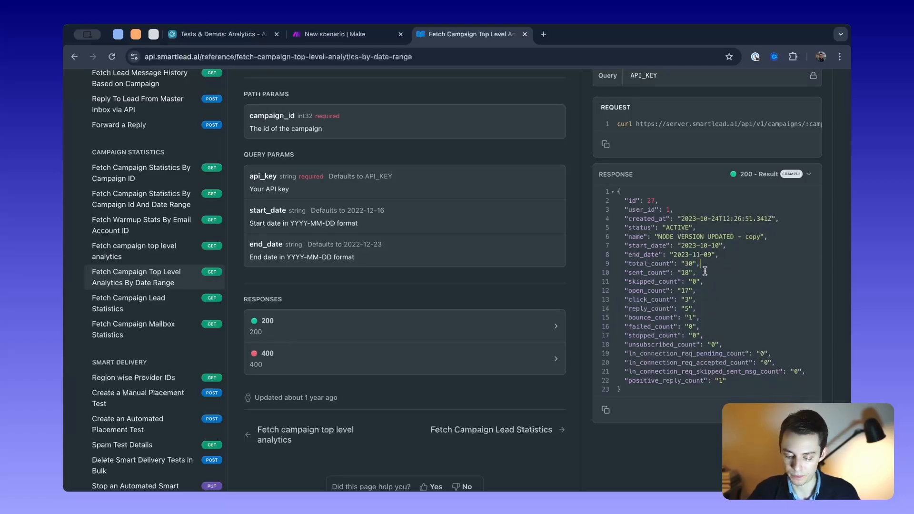
- Examine the sent_count, reply_count, open_count and click_count fields in the top level analytics example response
{"action": "left_click_drag", "start_coordinate": [703, 273], "coordinate": [628, 275]}
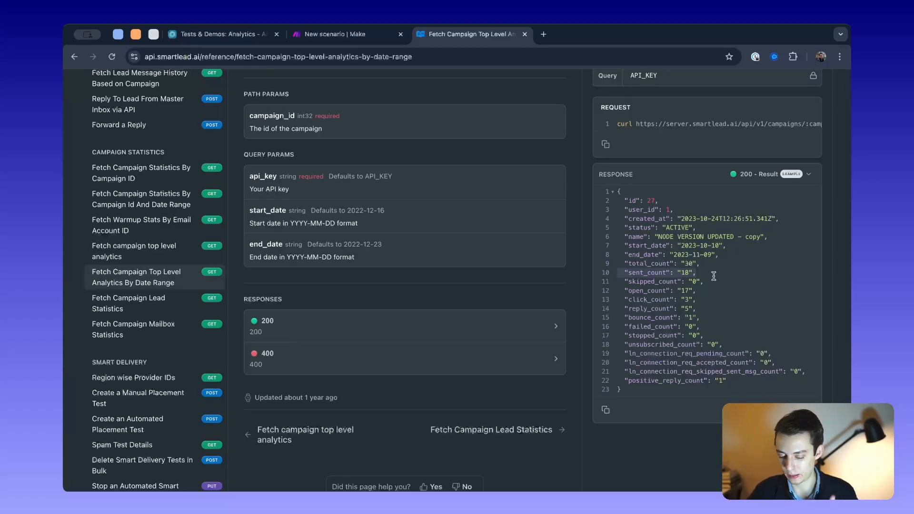
{"action": "left_click_drag", "start_coordinate": [714, 276], "coordinate": [626, 270]}
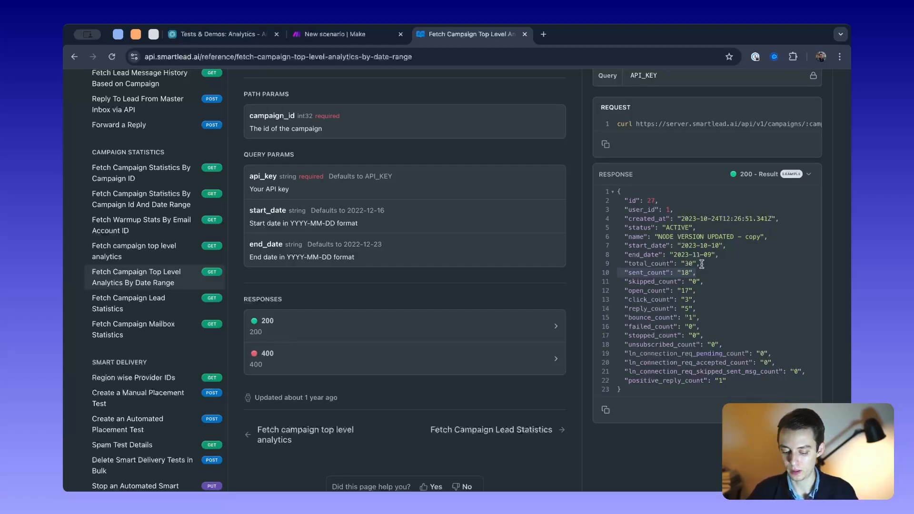
{"action": "left_click_drag", "start_coordinate": [628, 308], "coordinate": [734, 306]}
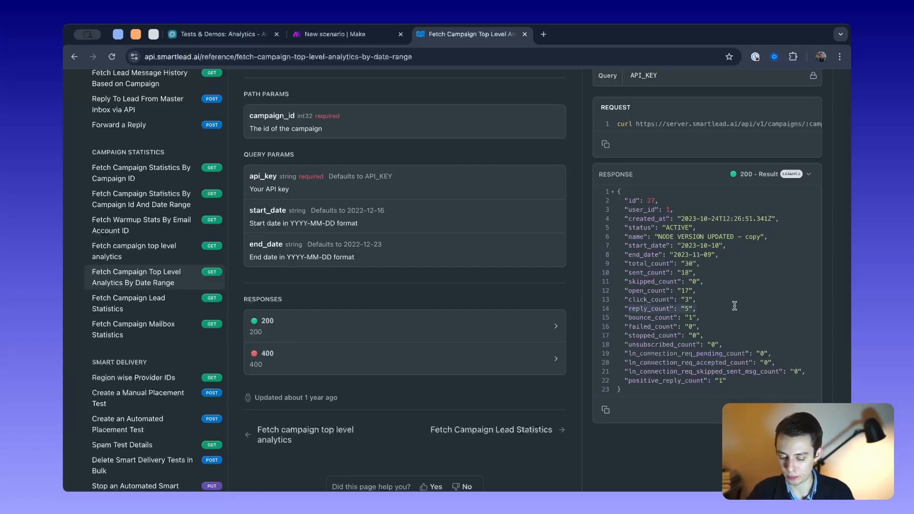
{"action": "left_click", "coordinate": [625, 293]}
{"action": "left_click_drag", "start_coordinate": [625, 293], "coordinate": [691, 299]}
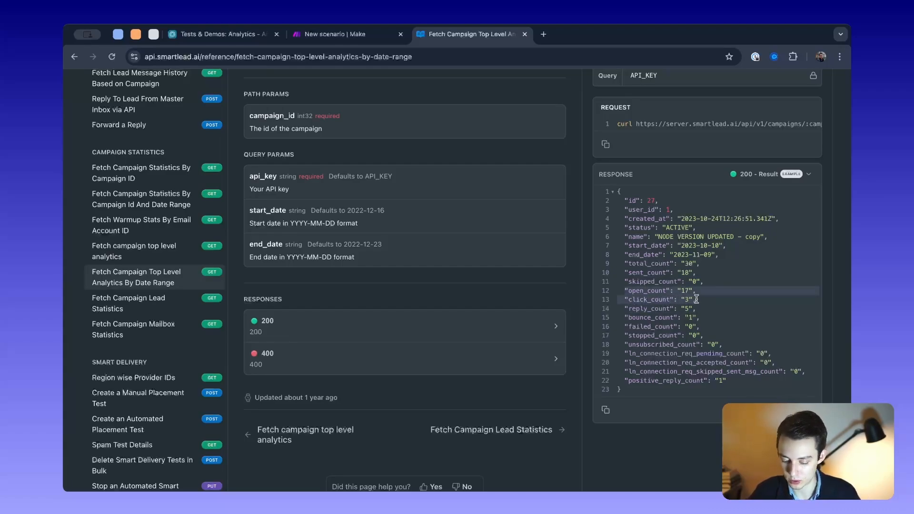
{"action": "left_click", "coordinate": [707, 273]}
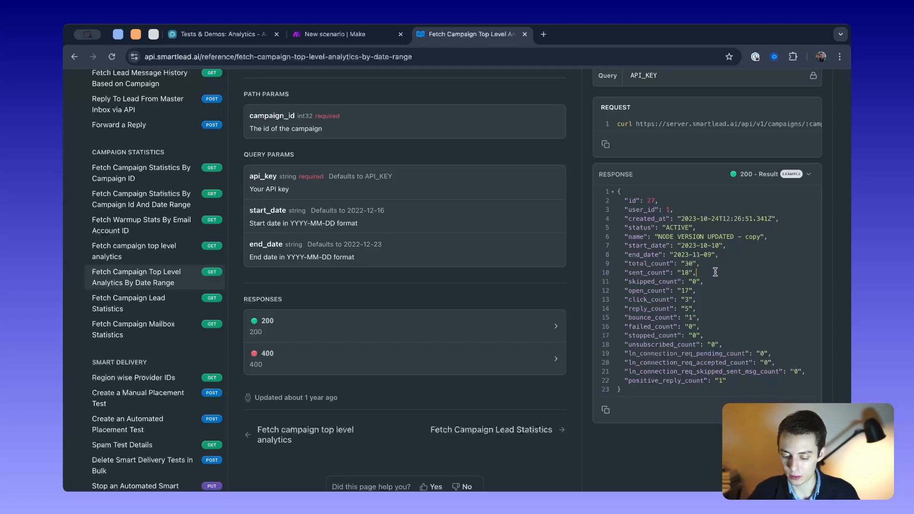
- Examine the total_count, bounce_count, stopped_count, unsubscribed_count and positive_reply_count fields in the top level analytics example response
{"action": "left_click_drag", "start_coordinate": [704, 264], "coordinate": [624, 265]}
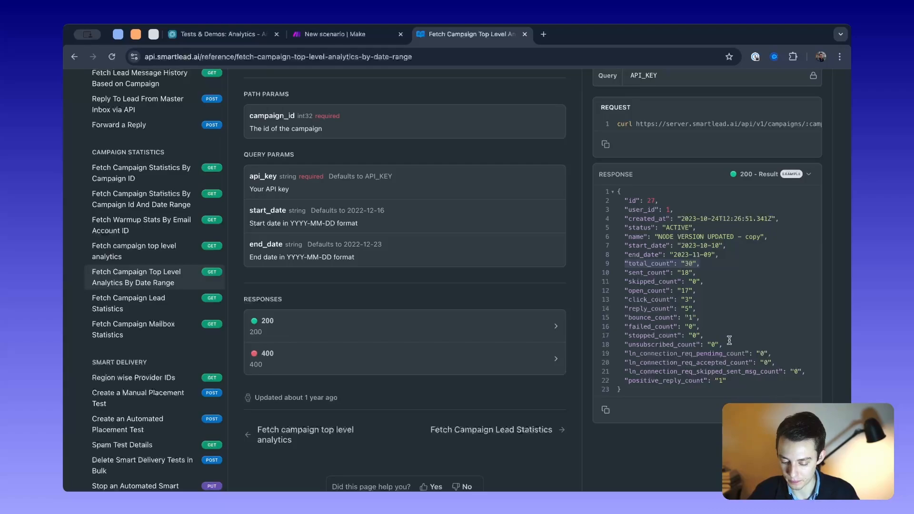
{"action": "left_click_drag", "start_coordinate": [712, 321], "coordinate": [616, 320]}
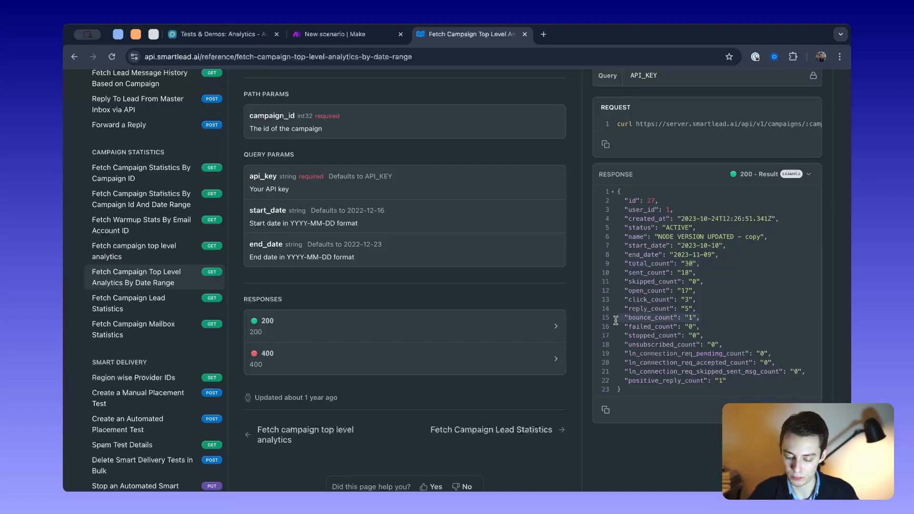
{"action": "left_click", "coordinate": [720, 334]}
{"action": "left_click_drag", "start_coordinate": [719, 334], "coordinate": [628, 334]}
{"action": "left_click_drag", "start_coordinate": [740, 342], "coordinate": [665, 347]}
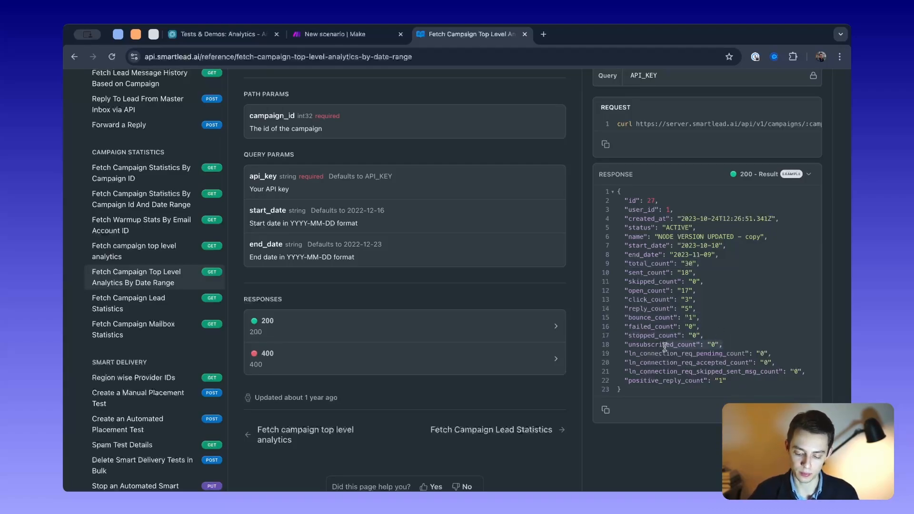
{"action": "left_click_drag", "start_coordinate": [727, 382], "coordinate": [625, 379]}
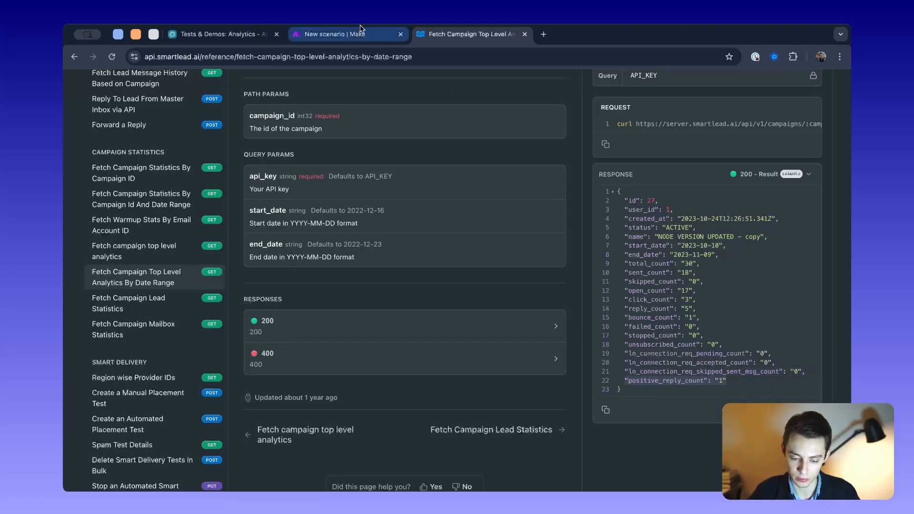
- Switch to the Make scenario, reopen the Top Level Analytics (daily) module and examine its request URL and settings
{"action": "left_click", "coordinate": [337, 35]}
{"action": "left_click", "coordinate": [362, 149]}
{"action": "left_click", "coordinate": [378, 225]}
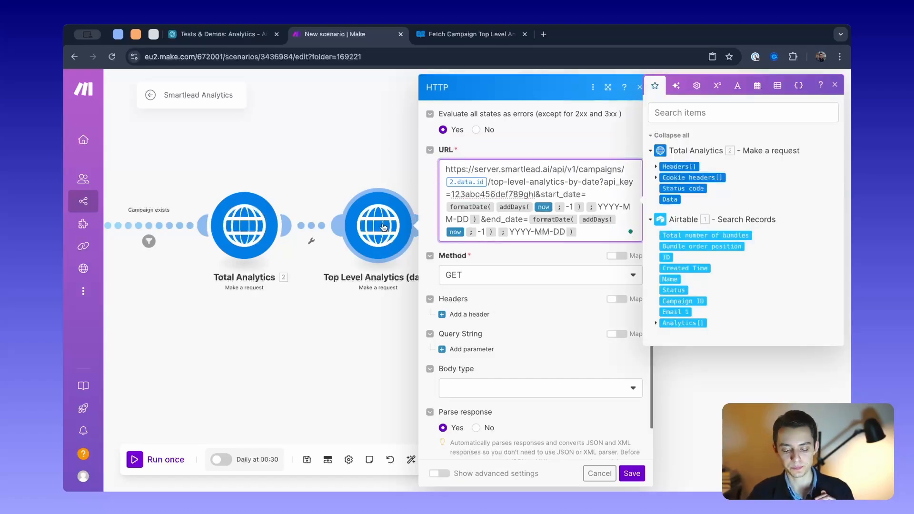
{"action": "left_click", "coordinate": [598, 231]}
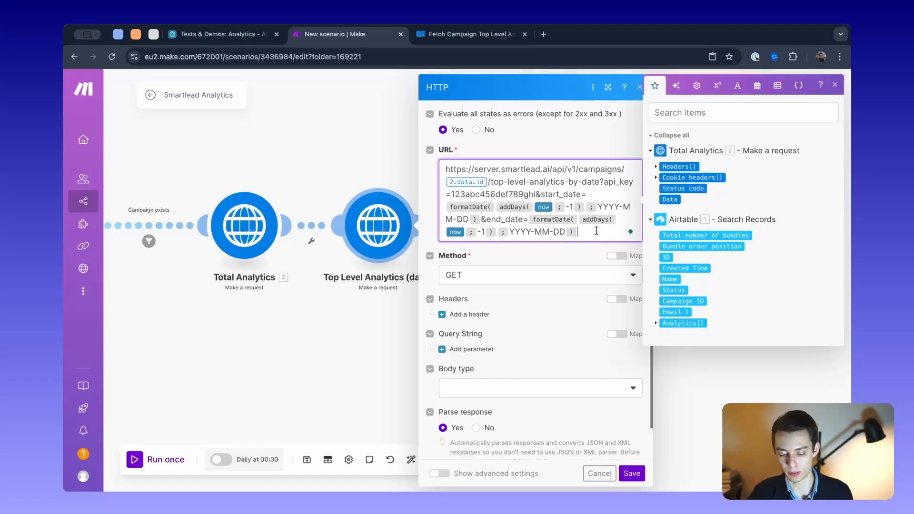
{"action": "scroll", "coordinate": [547, 295], "scroll_direction": "down", "scroll_amount": 1}
- Compare the module's request URL with the example request in the Smartlead API reference, including its api_key, start_date and end_date parameters
{"action": "left_click", "coordinate": [469, 34]}
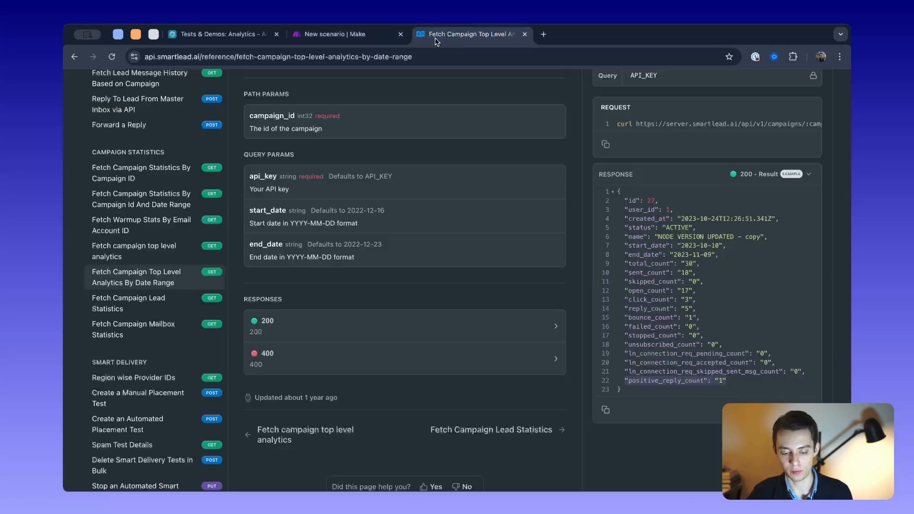
{"action": "left_click", "coordinate": [349, 38]}
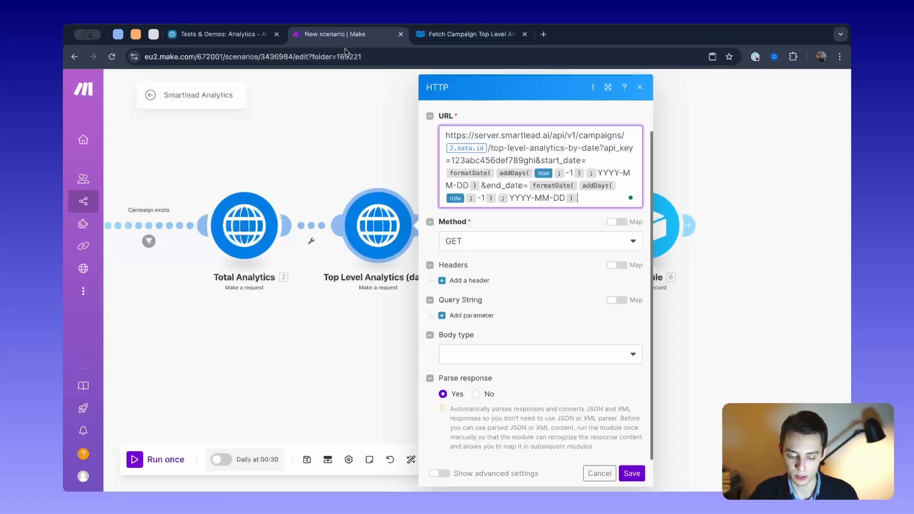
{"action": "key", "text": "super+a"}
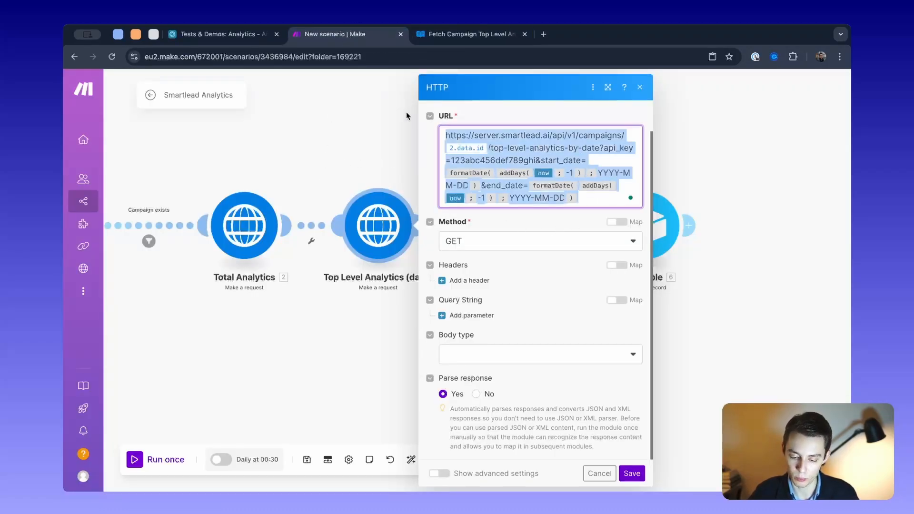
{"action": "key", "text": "ctrl+Tab"}
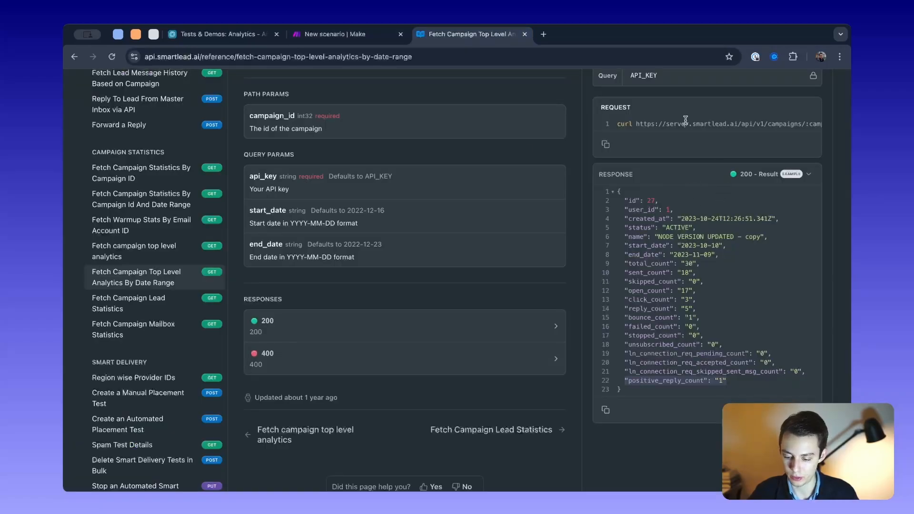
{"action": "left_click_drag", "start_coordinate": [686, 124], "coordinate": [783, 128]}
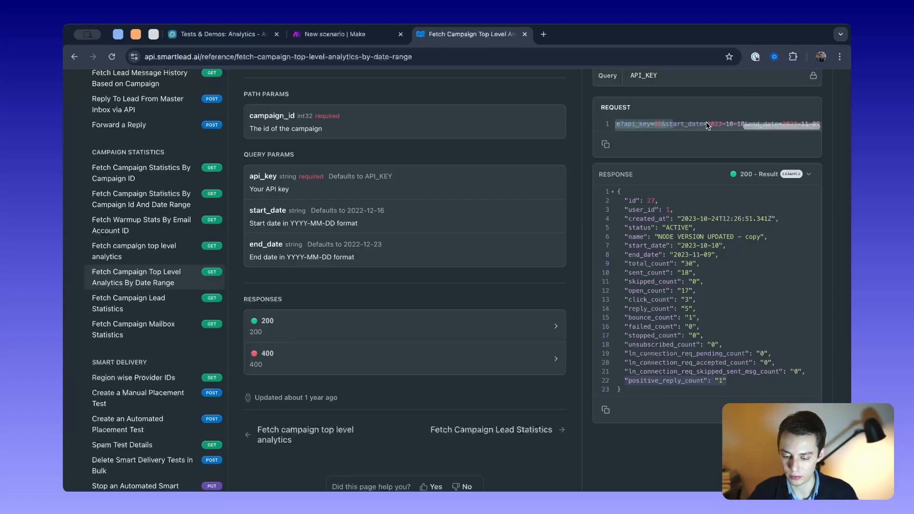
- Return to Make and replace the data.id variable in the Top Level Analytics (daily) URL with Airtable's Campaign ID
{"action": "left_click", "coordinate": [358, 37]}
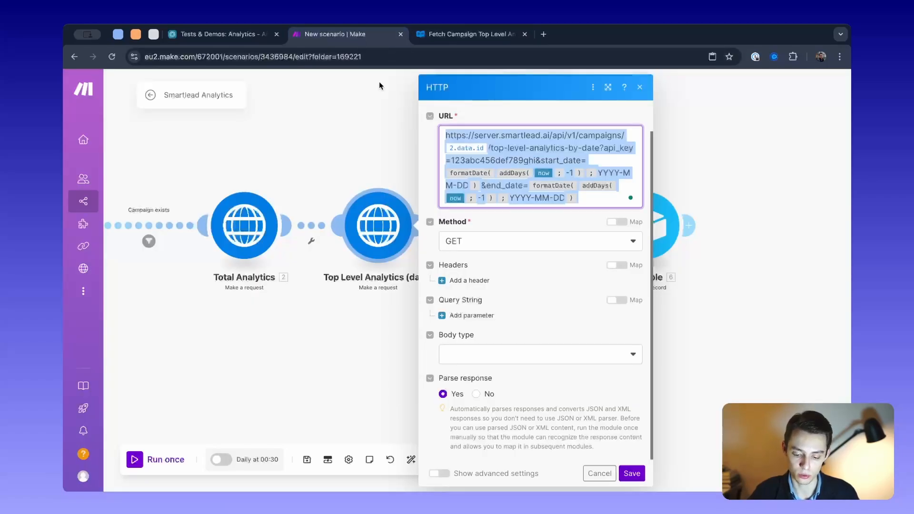
{"action": "left_click", "coordinate": [580, 199]}
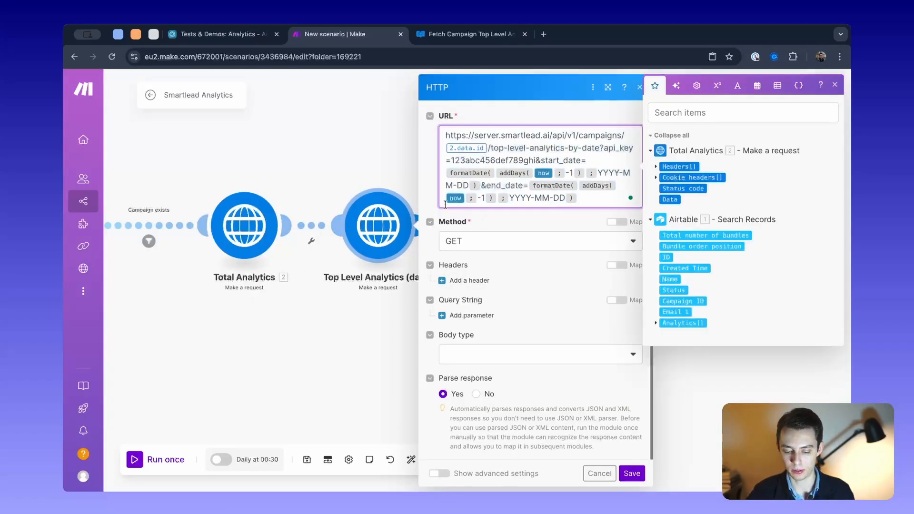
{"action": "left_click", "coordinate": [489, 147]}
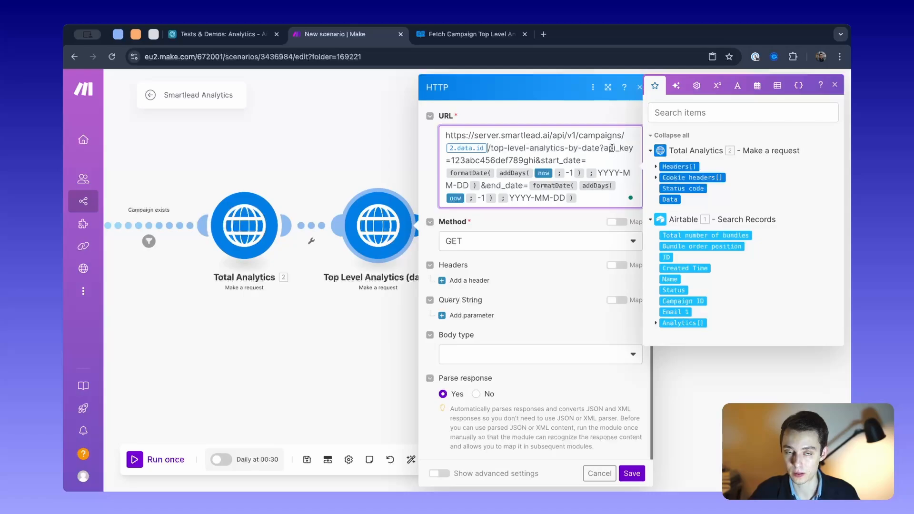
{"action": "key", "text": "BackSpace"}
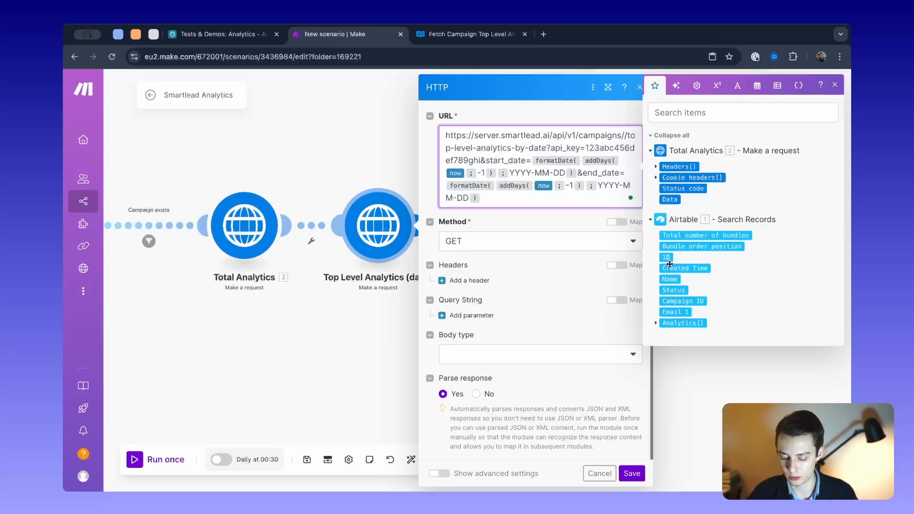
{"action": "left_click", "coordinate": [686, 300]}
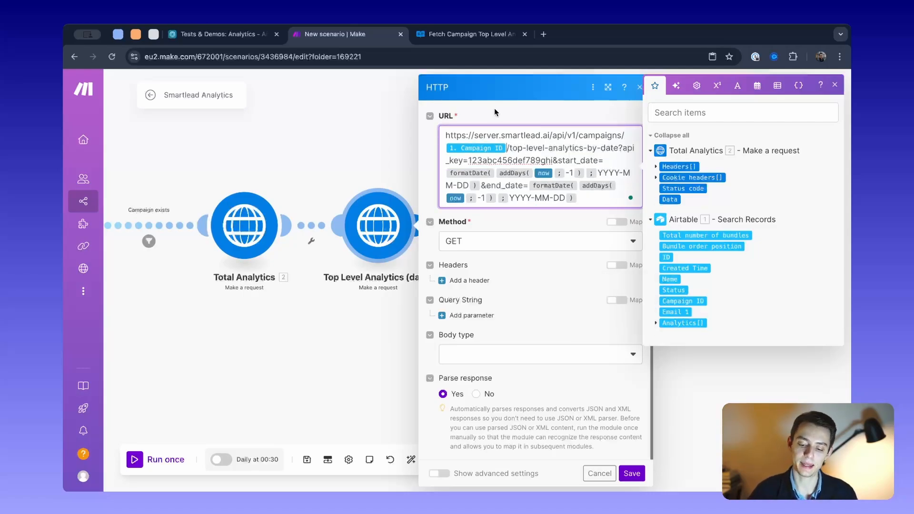
- Examine the start_date and end_date parameters in the URL and the formatDate/addDays expression used for the start date
{"action": "left_click_drag", "start_coordinate": [446, 160], "coordinate": [614, 162]}
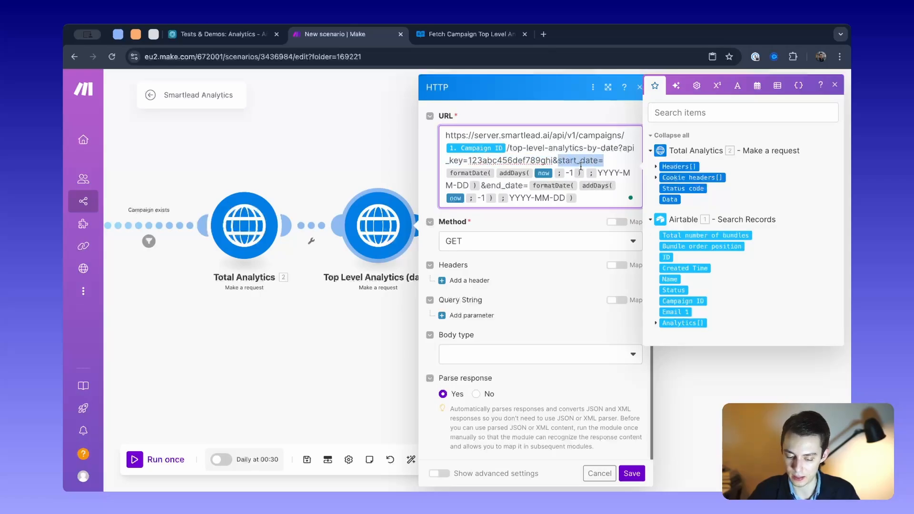
{"action": "left_click_drag", "start_coordinate": [486, 185], "coordinate": [520, 187]}
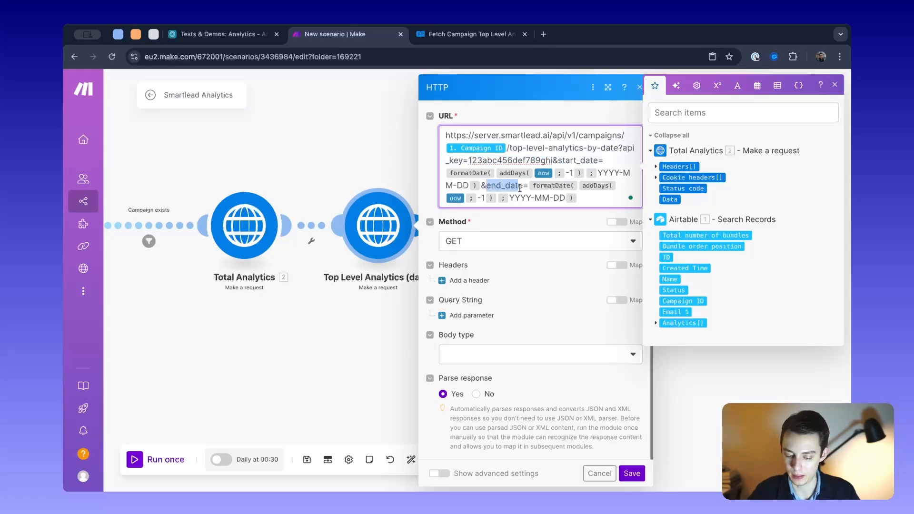
{"action": "left_click", "coordinate": [604, 173]}
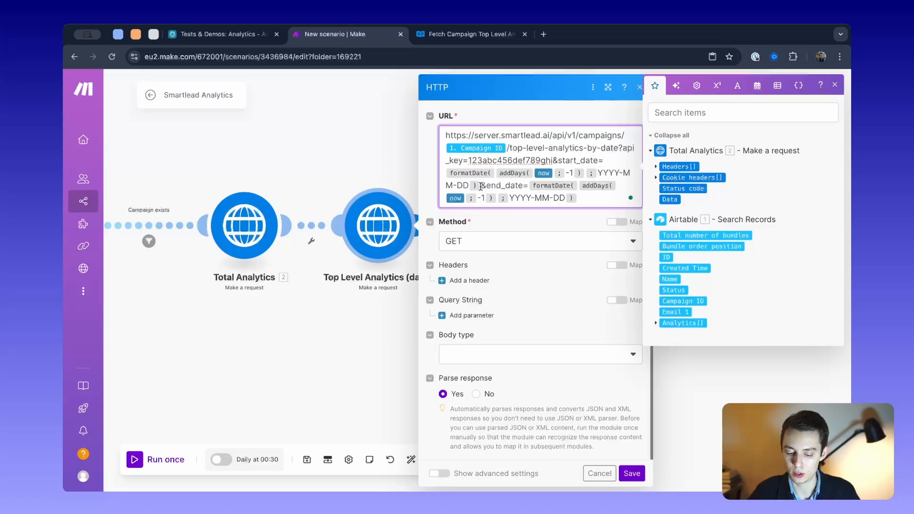
{"action": "left_click_drag", "start_coordinate": [482, 186], "coordinate": [442, 171]}
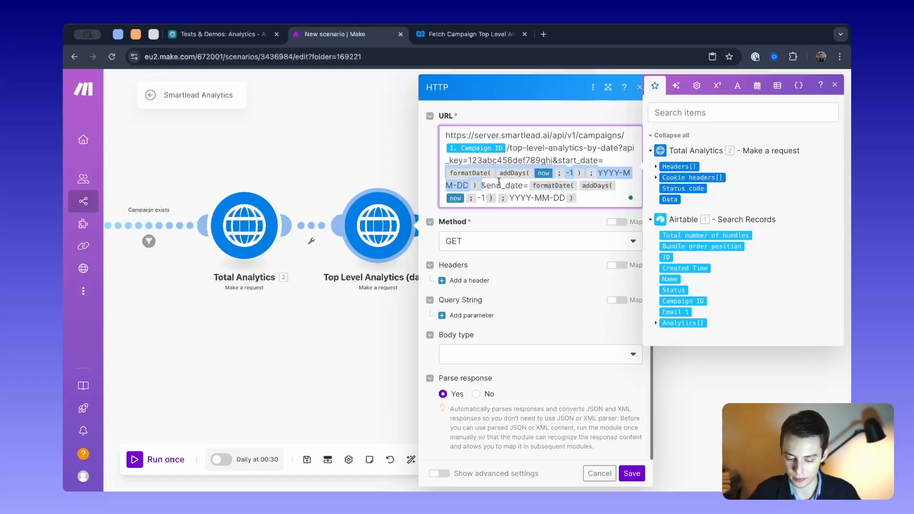
- Insert an empty formatDate function on a new line below the Top Level Analytics (daily) request URL
{"action": "left_click", "coordinate": [524, 163]}
{"action": "left_click", "coordinate": [499, 355]}
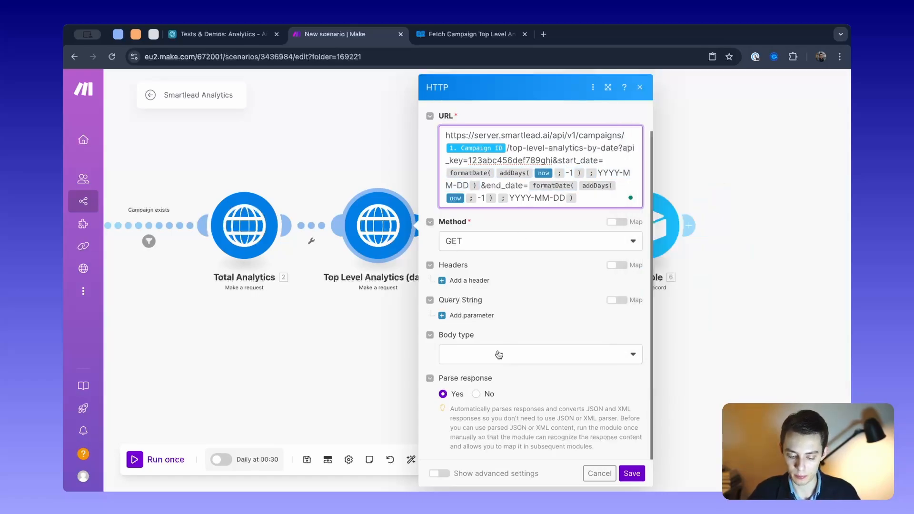
{"action": "left_click", "coordinate": [598, 205]}
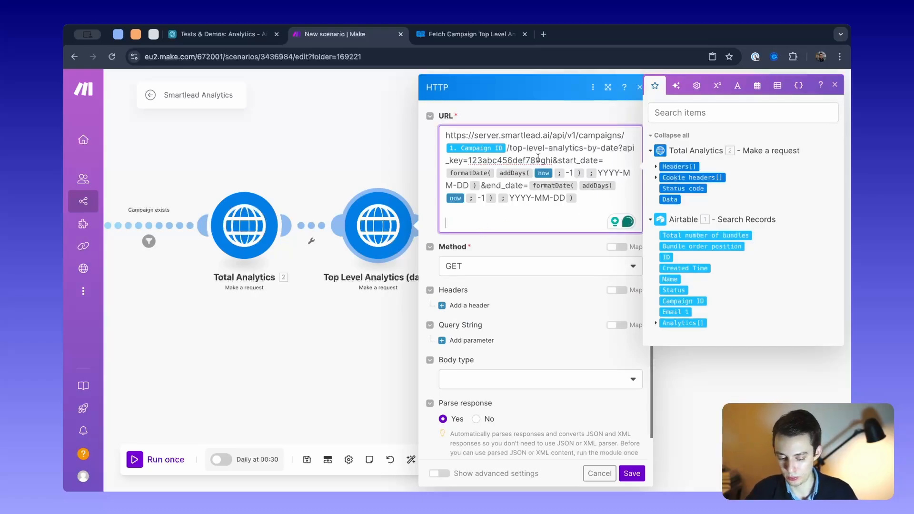
{"action": "left_click", "coordinate": [753, 89]}
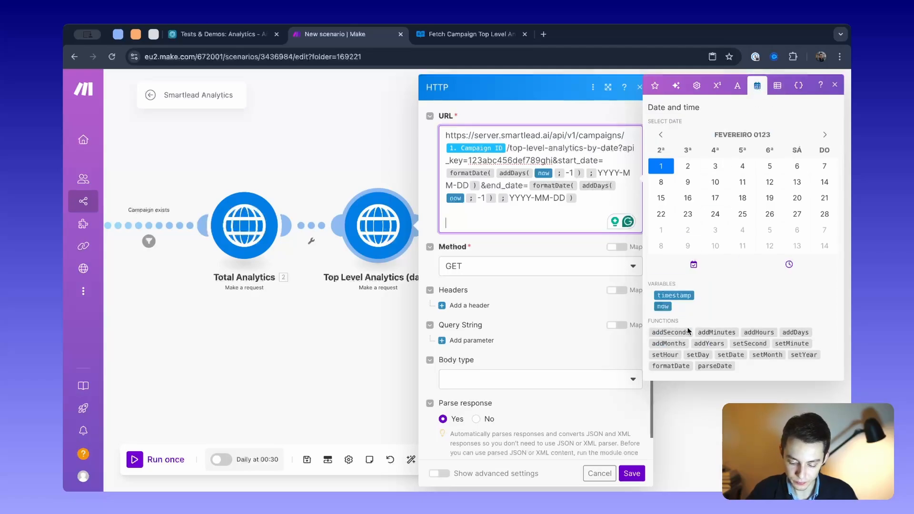
{"action": "left_click", "coordinate": [676, 365]}
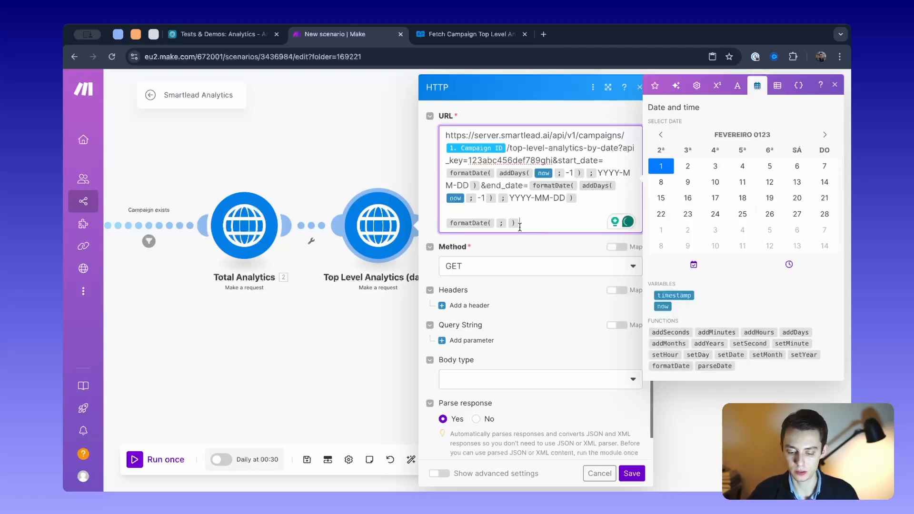
{"action": "key", "text": "Left"}
{"action": "key", "text": "Left"}
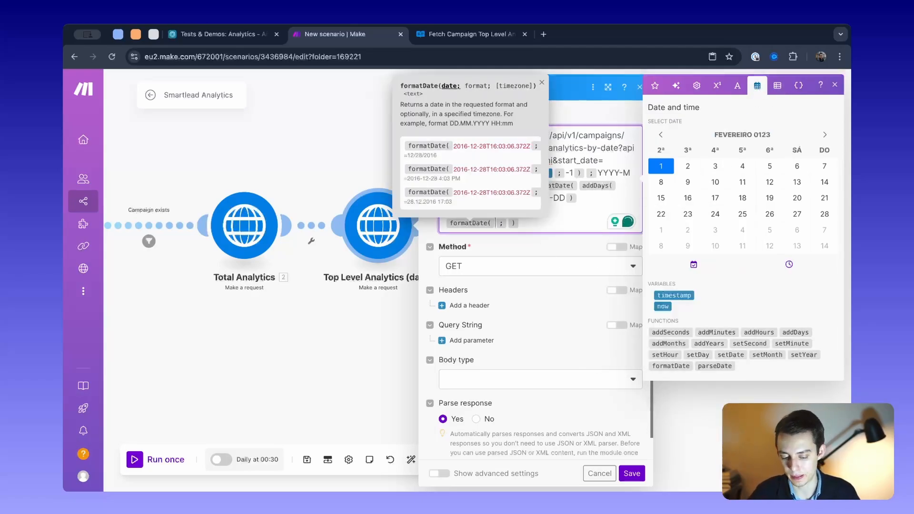
{"action": "left_click", "coordinate": [565, 228]}
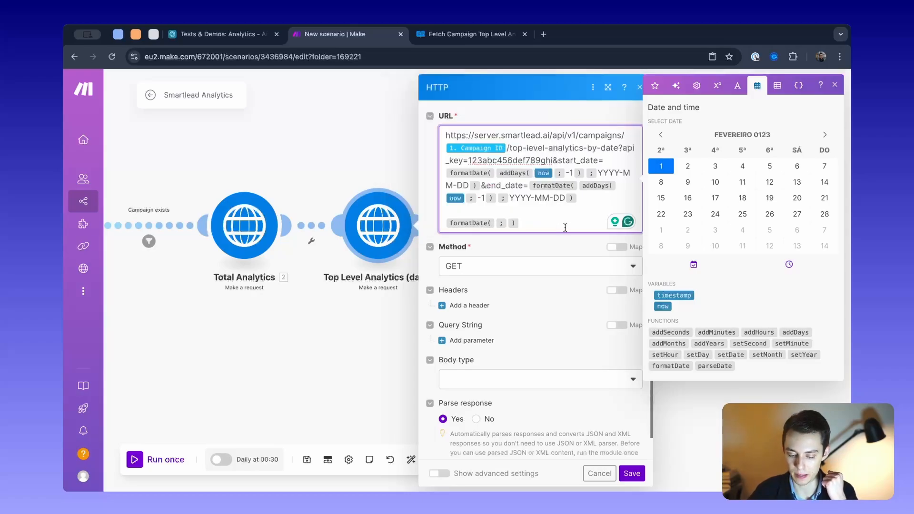
{"action": "left_click", "coordinate": [495, 223]}
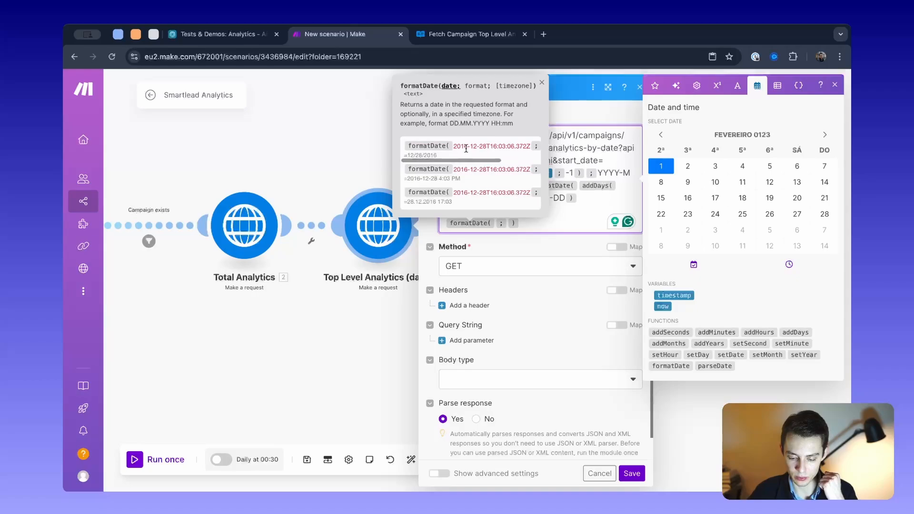
{"action": "left_click", "coordinate": [517, 221]}
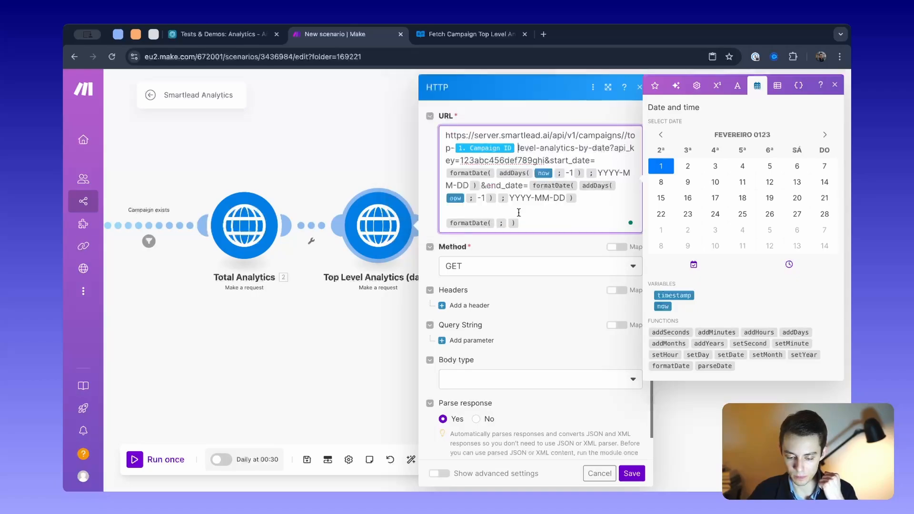
{"action": "key", "text": "super+z"}
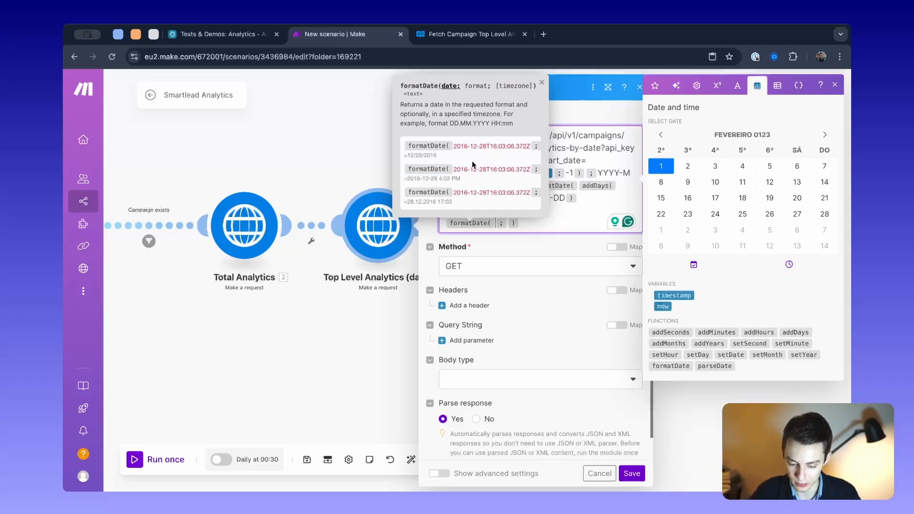
- Fill the date argument of the sample formatDate function with addDays using now and -1
{"action": "left_click", "coordinate": [662, 307]}
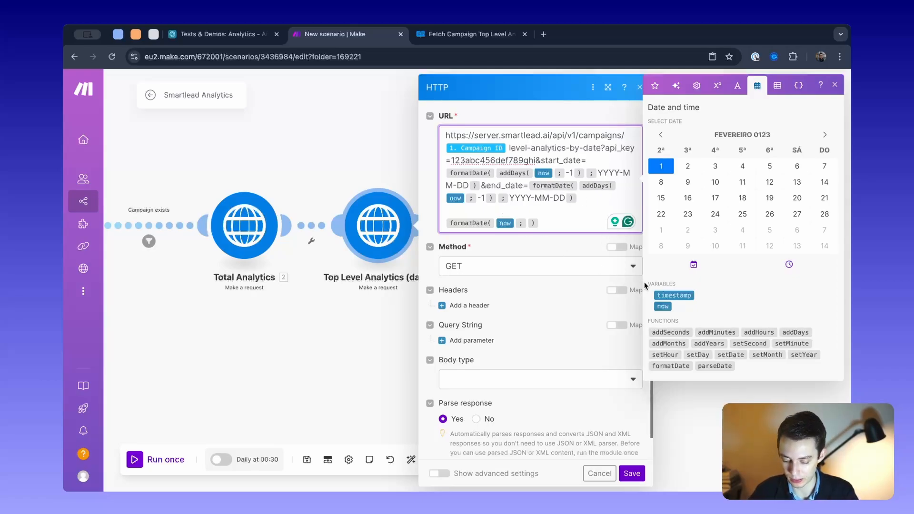
{"action": "key", "text": "BackSpace"}
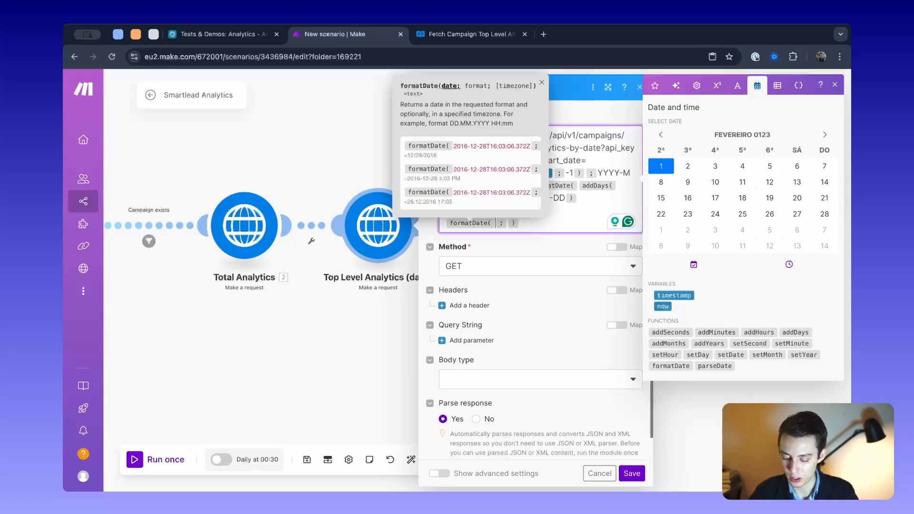
{"action": "left_click", "coordinate": [797, 333]}
{"action": "left_click", "coordinate": [534, 223]}
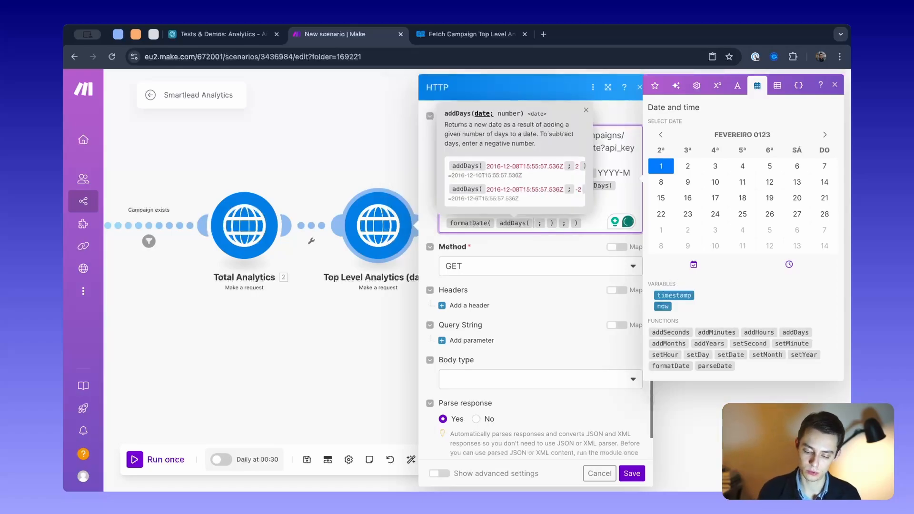
{"action": "left_click", "coordinate": [663, 307]}
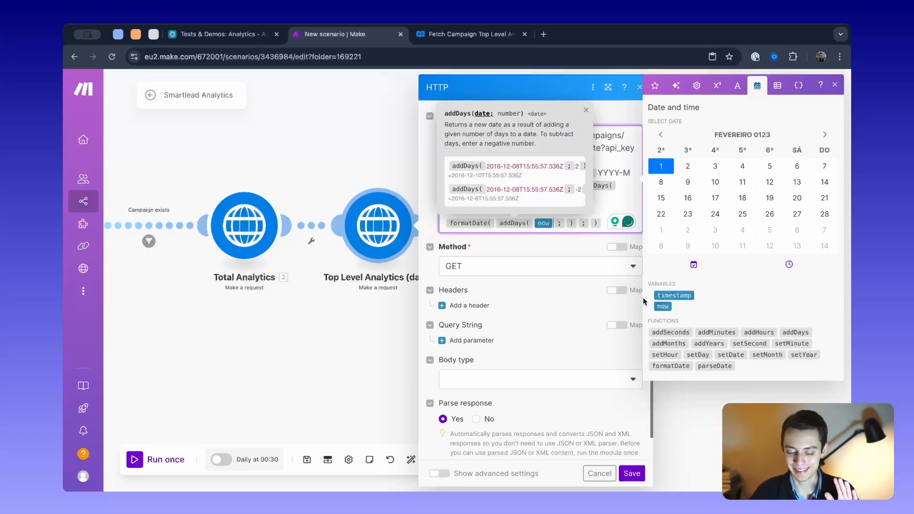
{"action": "key", "text": "Right"}
{"action": "type", "text": "-"}
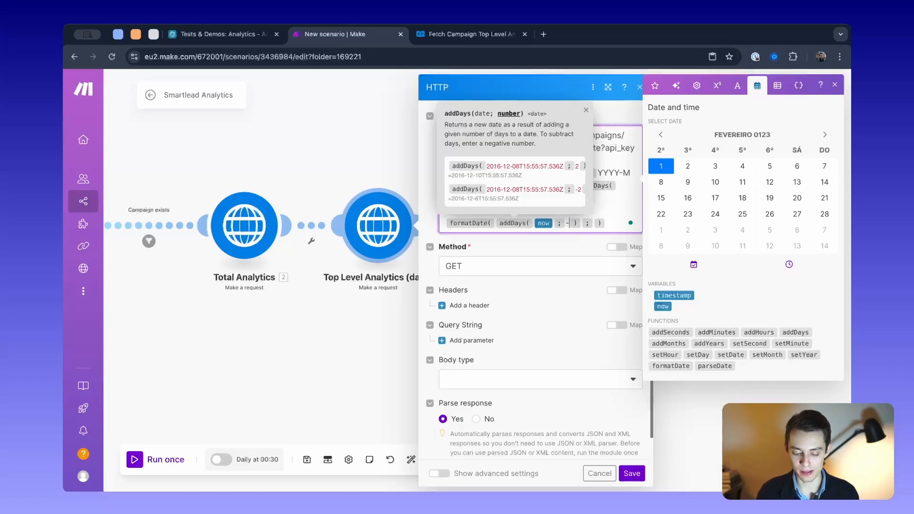
{"action": "type", "text": "1"}
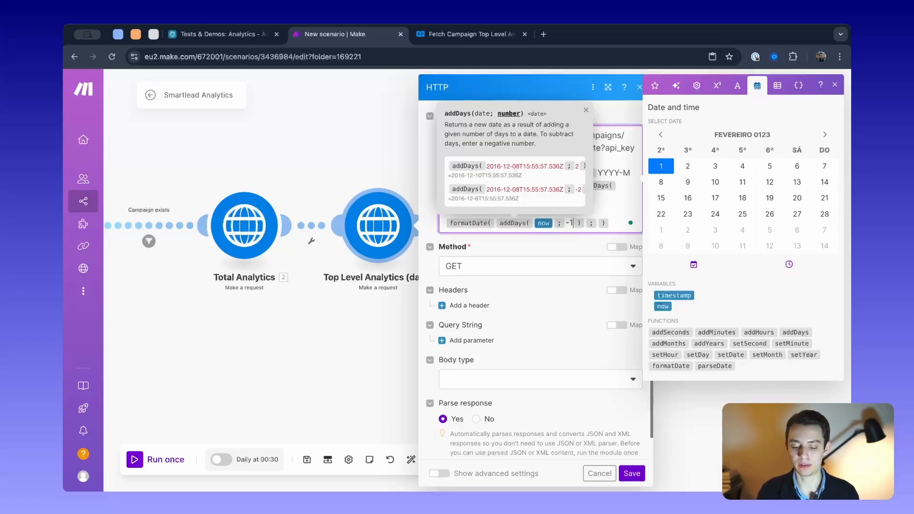
- Set the format argument of the sample formatDate expression to YYYY-MM-DD
{"action": "left_click", "coordinate": [595, 226]}
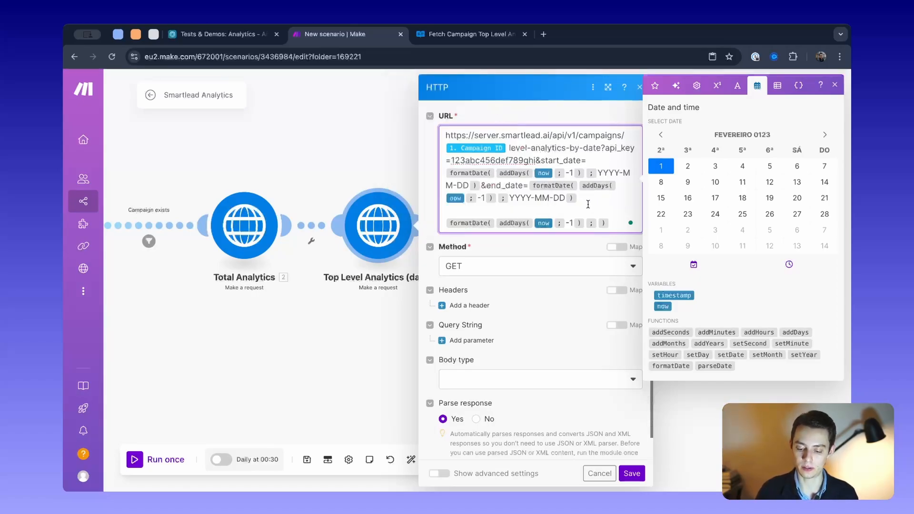
{"action": "left_click", "coordinate": [597, 223]}
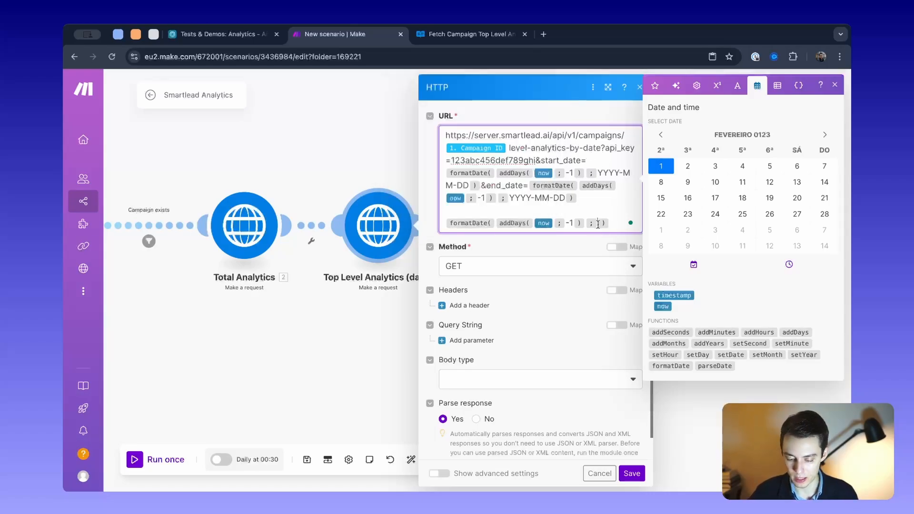
{"action": "type", "text": "YYYY"}
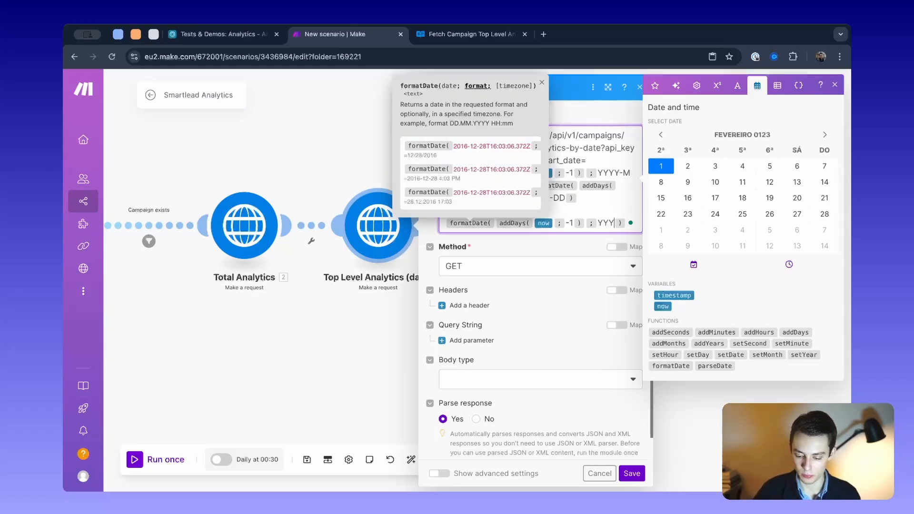
{"action": "type", "text": "-MM-DD"}
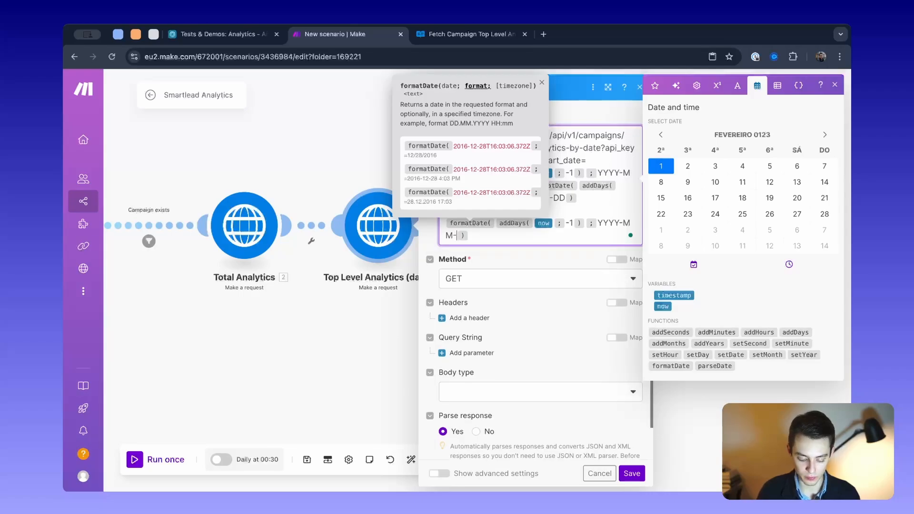
{"action": "left_click", "coordinate": [565, 236]}
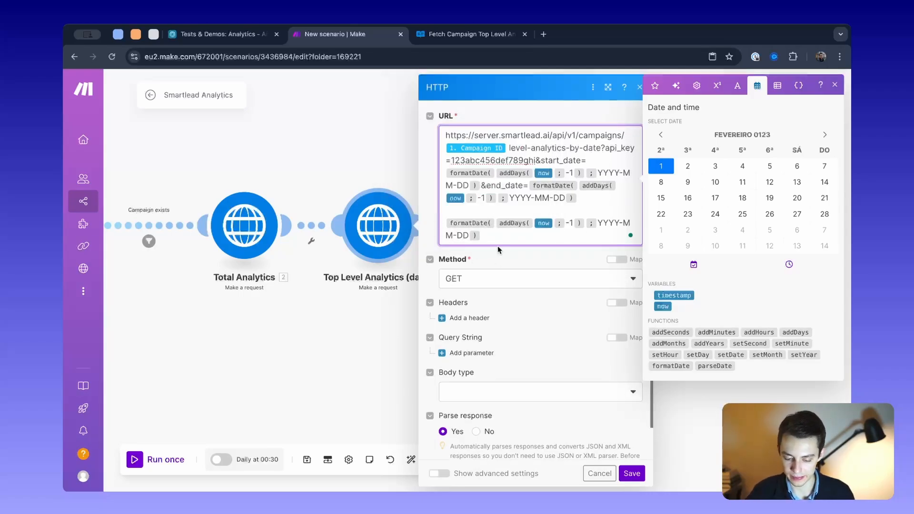
- Delete the sample formatDate expression below the URL and close the Top Level Analytics (daily) module without saving
{"action": "left_click_drag", "start_coordinate": [500, 236], "coordinate": [441, 225]}
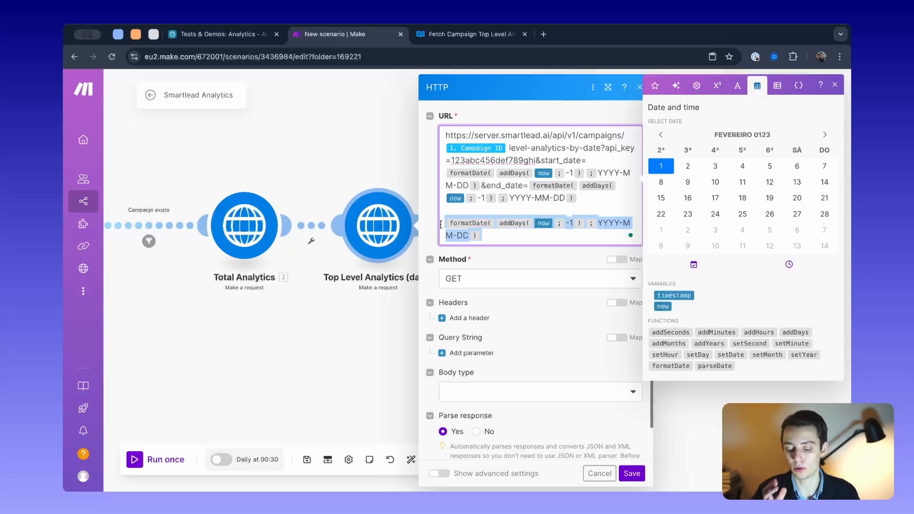
{"action": "key", "text": "BackSpace"}
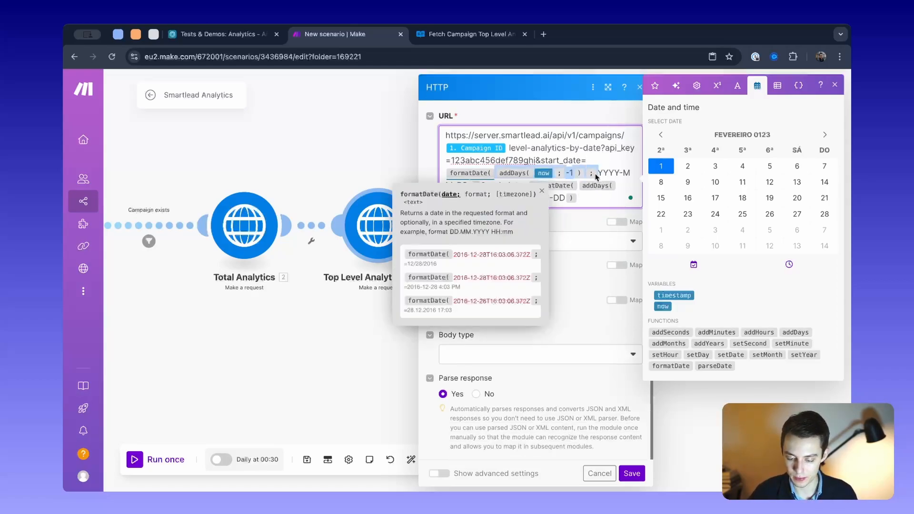
{"action": "left_click_drag", "start_coordinate": [587, 162], "coordinate": [591, 200]}
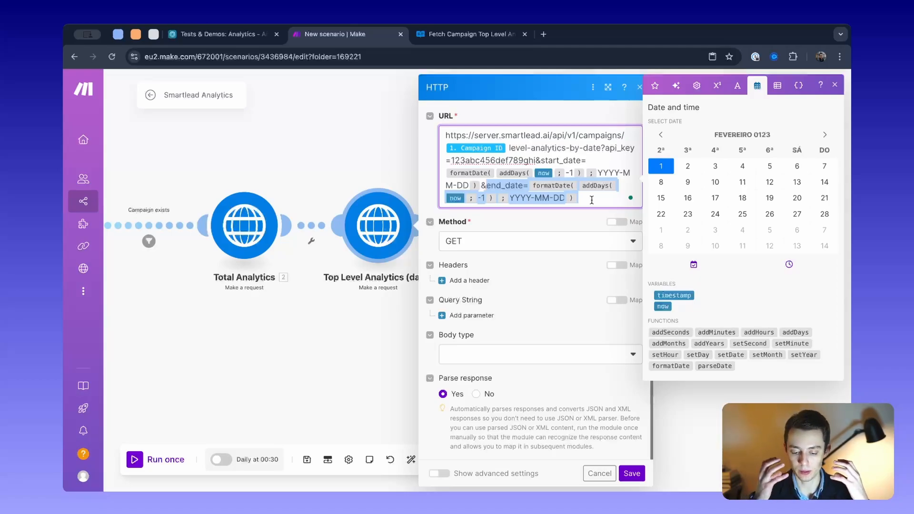
{"action": "left_click", "coordinate": [355, 147]}
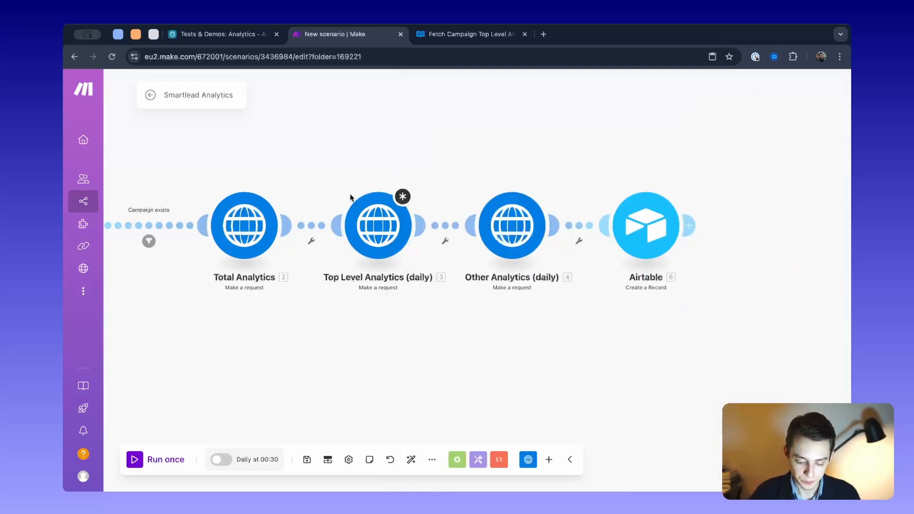
{"action": "left_click", "coordinate": [388, 224]}
{"action": "left_click", "coordinate": [589, 478]}
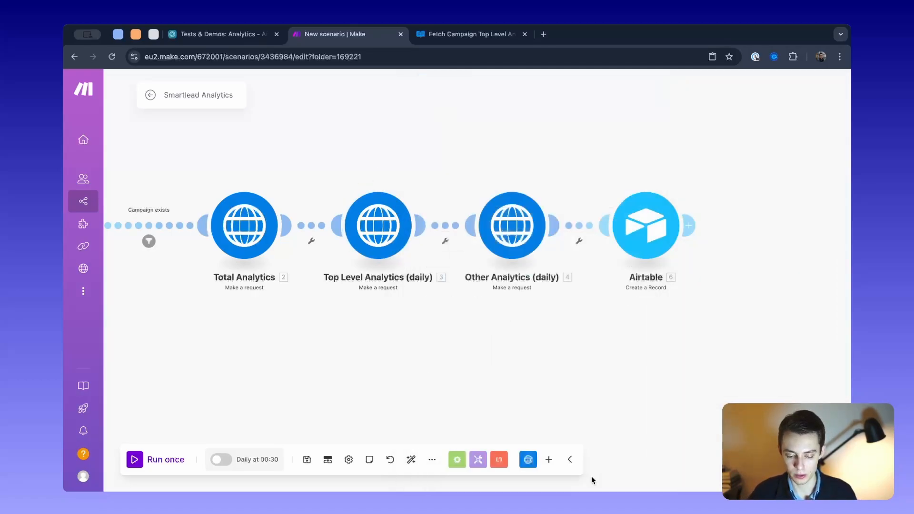
- Compare the analytics-by-date request URL in Other Analytics (daily) with the one in Top Level Analytics (daily)
{"action": "left_click", "coordinate": [510, 228]}
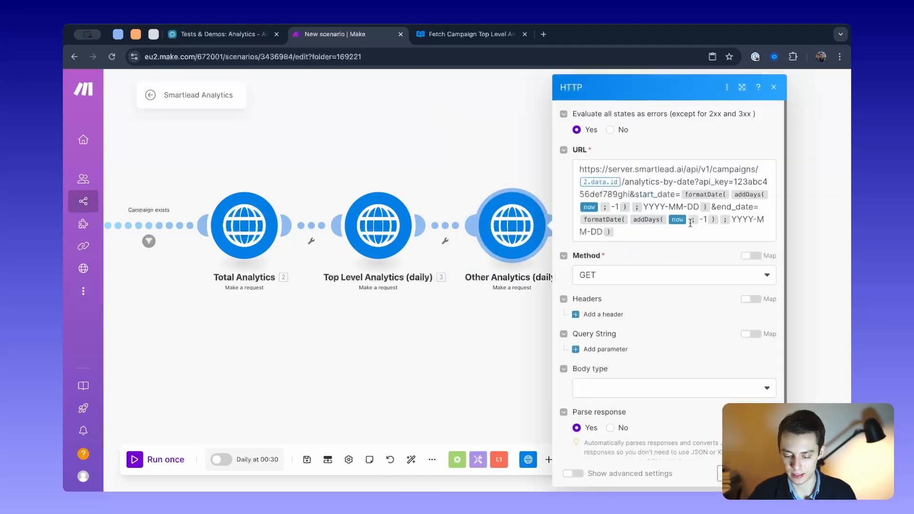
{"action": "scroll", "coordinate": [695, 224], "scroll_direction": "down", "scroll_amount": 2}
{"action": "scroll", "coordinate": [695, 225], "scroll_direction": "up", "scroll_amount": 1}
{"action": "left_click_drag", "start_coordinate": [641, 169], "coordinate": [699, 170]}
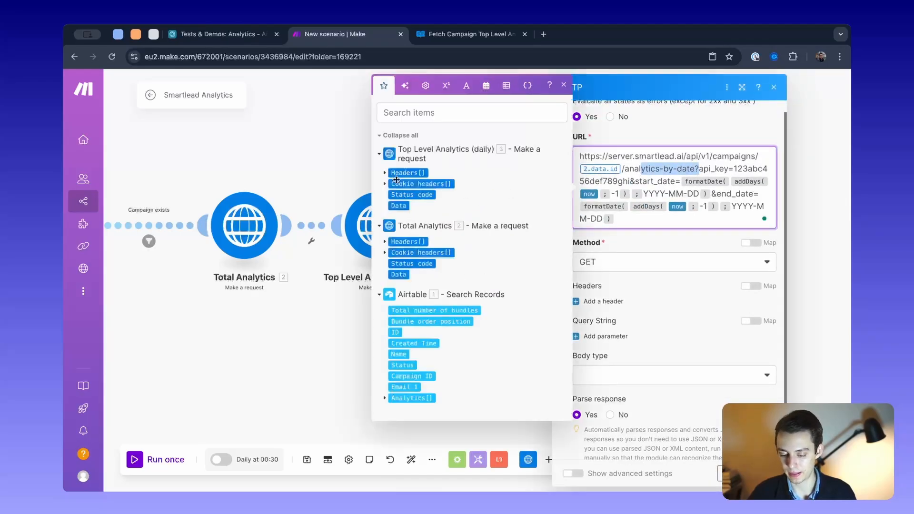
{"action": "left_click", "coordinate": [353, 164]}
{"action": "left_click", "coordinate": [378, 222]}
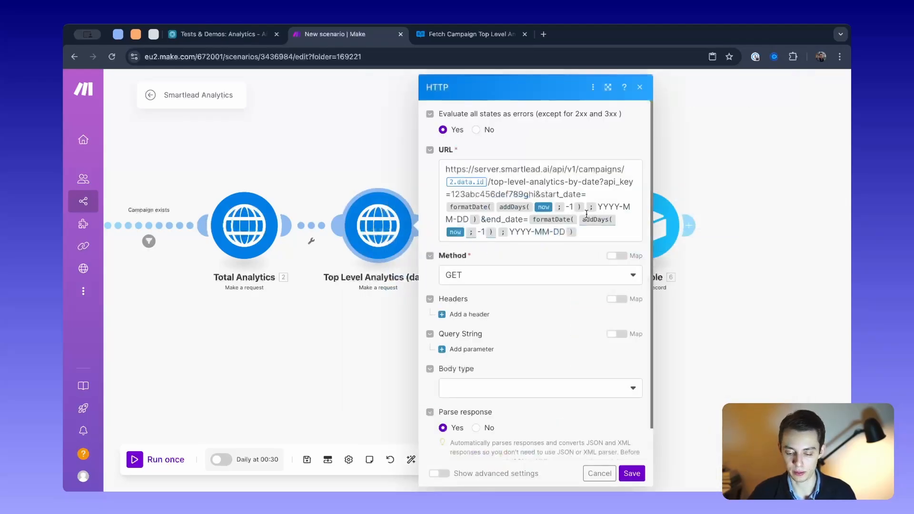
{"action": "left_click", "coordinate": [319, 154]}
{"action": "left_click_drag", "start_coordinate": [575, 171], "coordinate": [459, 147]}
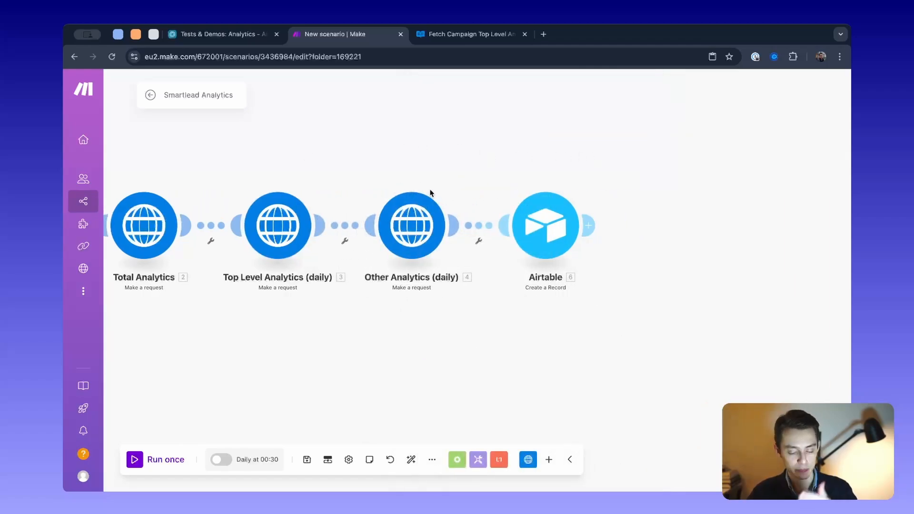
- Examine the Airtable Create a Record module's base, table and mappings for date, campaign, emails sent and replies
{"action": "left_click", "coordinate": [545, 225]}
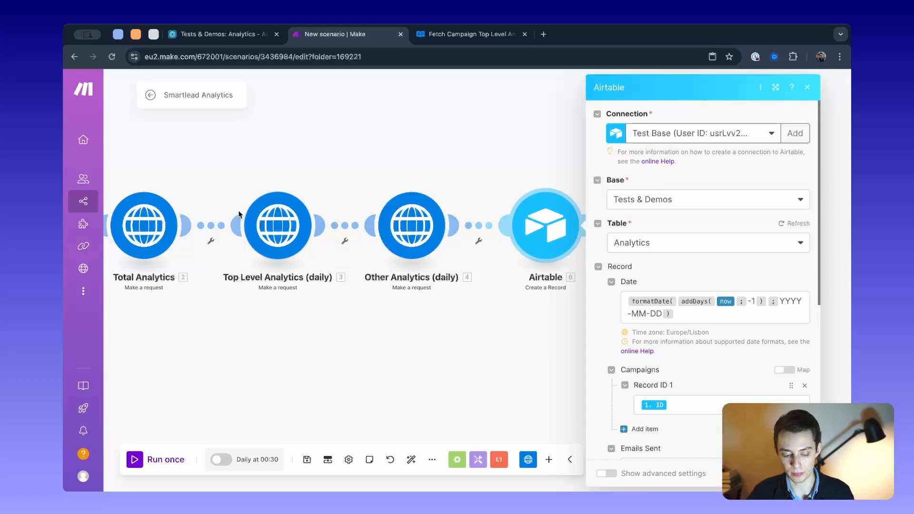
{"action": "scroll", "coordinate": [641, 293], "scroll_direction": "down", "scroll_amount": 2}
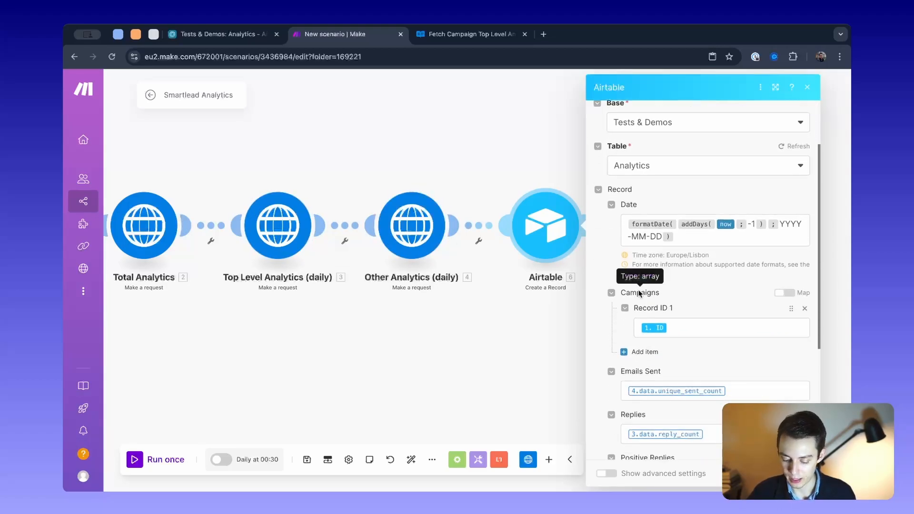
{"action": "scroll", "coordinate": [690, 271], "scroll_direction": "down", "scroll_amount": 2}
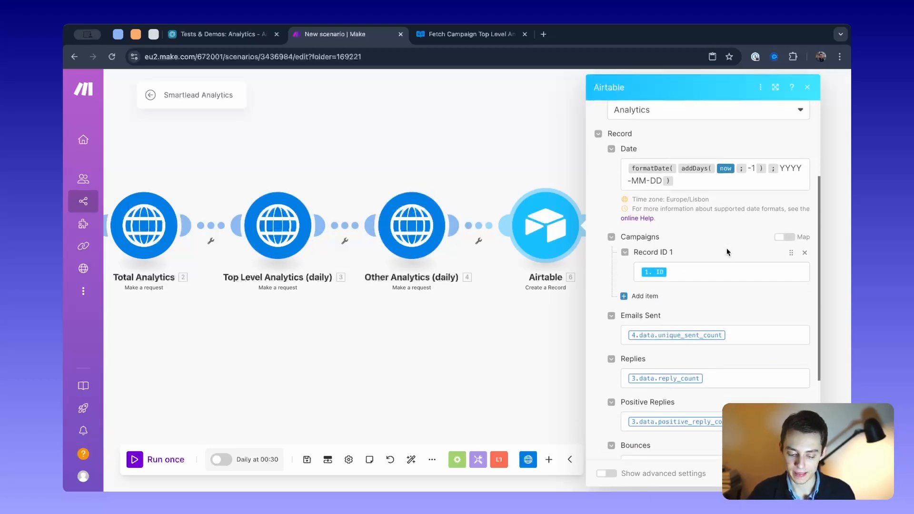
{"action": "scroll", "coordinate": [727, 252], "scroll_direction": "up", "scroll_amount": 1}
{"action": "scroll", "coordinate": [727, 252], "scroll_direction": "up", "scroll_amount": 2}
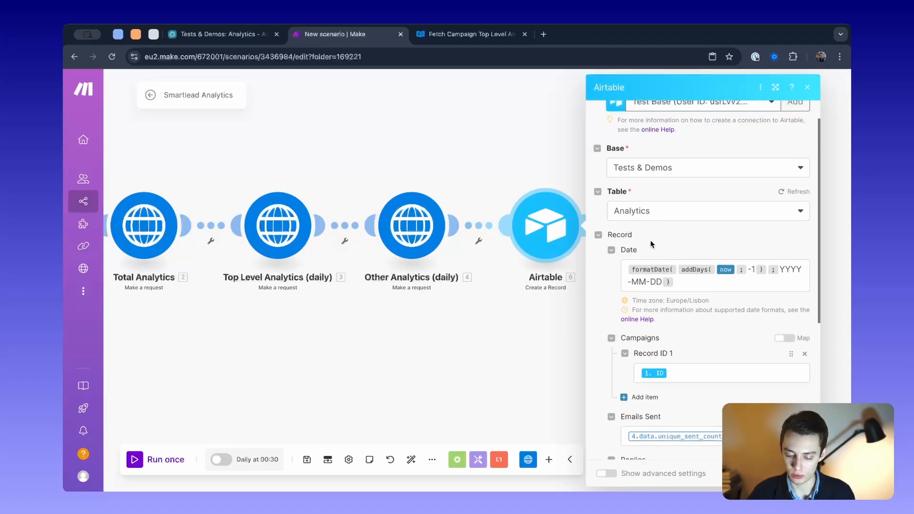
{"action": "left_click", "coordinate": [522, 191]}
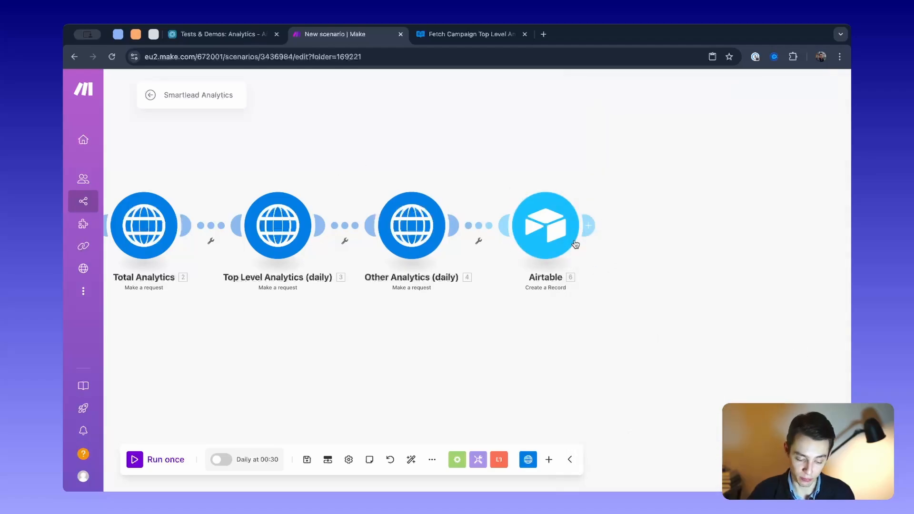
- Open the Airtable Create a Record module in Make and check the Date column of the Analytics table in Airtable
{"action": "left_click", "coordinate": [583, 225]}
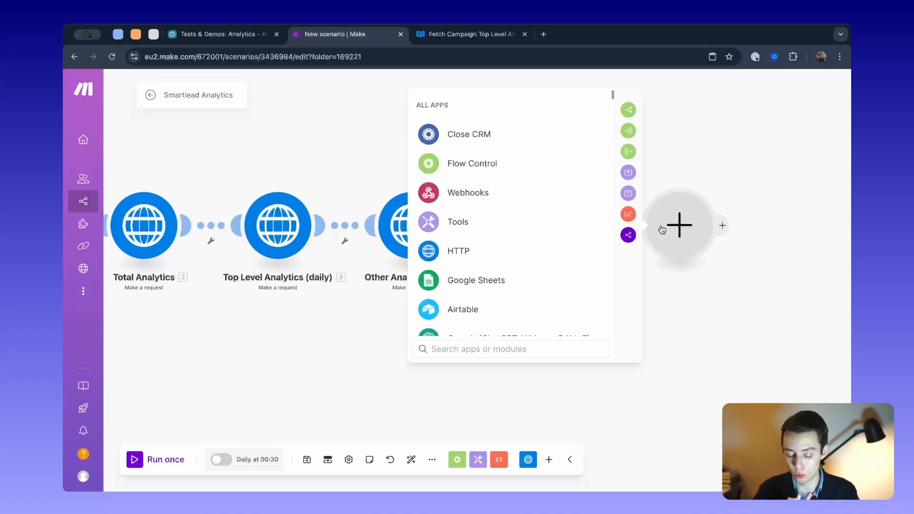
{"action": "left_click", "coordinate": [677, 179]}
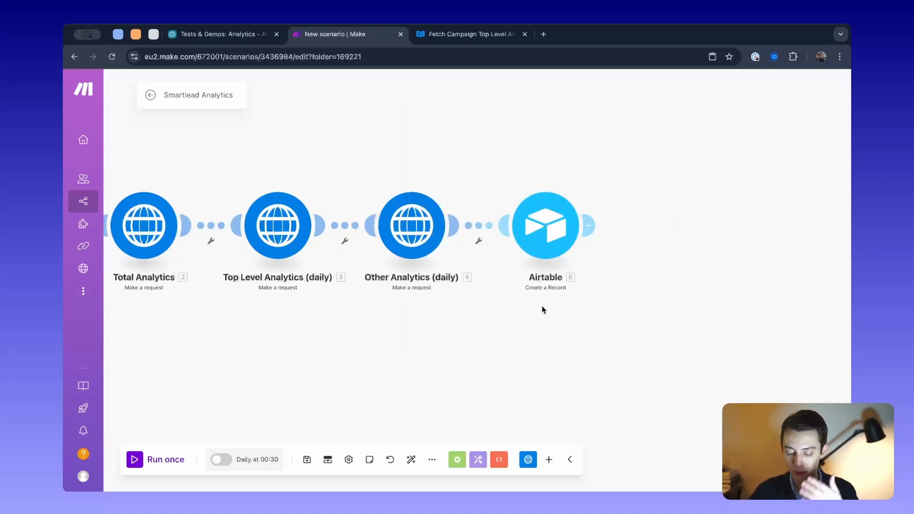
{"action": "left_click", "coordinate": [546, 248]}
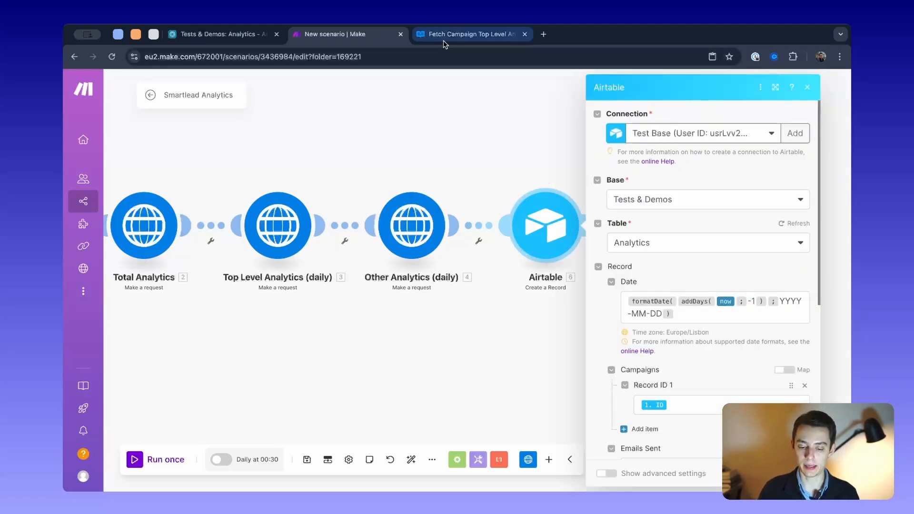
{"action": "left_click", "coordinate": [225, 34]}
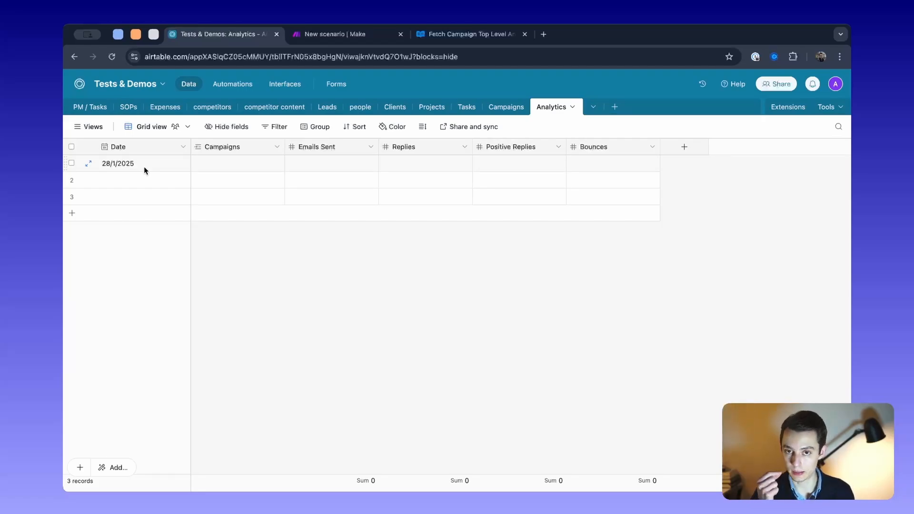
{"action": "left_click", "coordinate": [346, 33]}
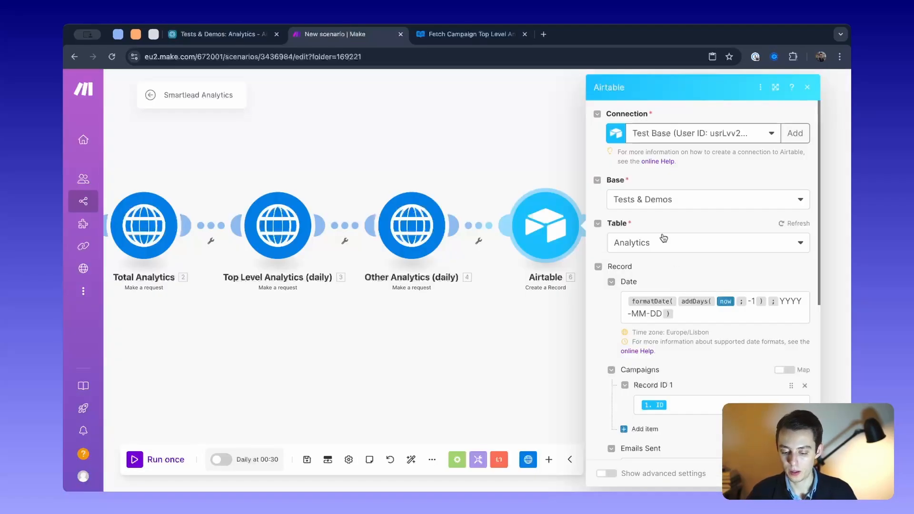
- Examine the formatDate and addDays expression mapped to the Date field of the Create a Record module
{"action": "scroll", "coordinate": [714, 256], "scroll_direction": "down", "scroll_amount": 1}
{"action": "left_click_drag", "start_coordinate": [672, 262], "coordinate": [613, 247]}
{"action": "left_click", "coordinate": [700, 262]}
{"action": "left_click_drag", "start_coordinate": [699, 262], "coordinate": [632, 248]}
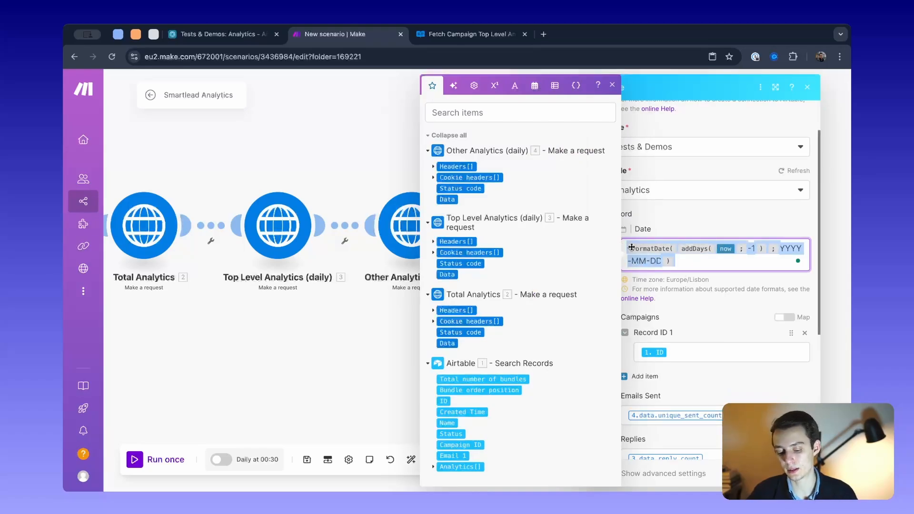
{"action": "left_click", "coordinate": [681, 265]}
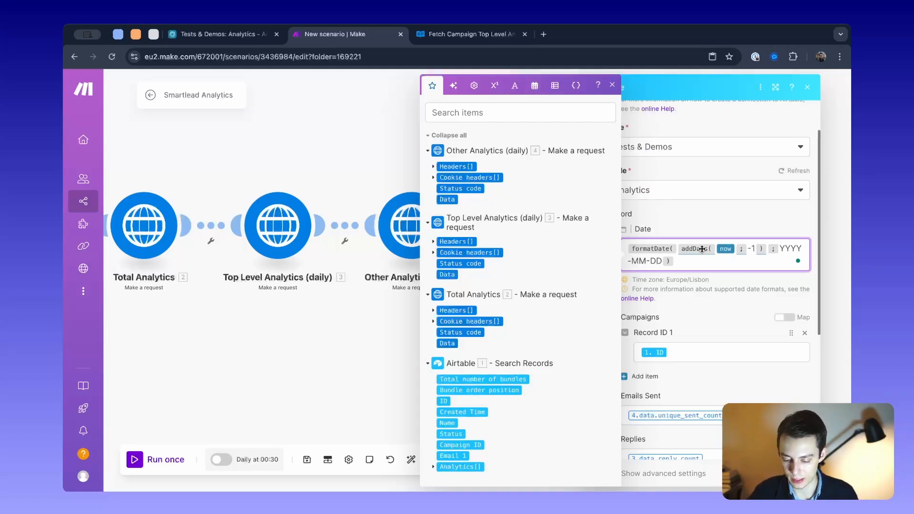
{"action": "left_click_drag", "start_coordinate": [698, 260], "coordinate": [595, 234]}
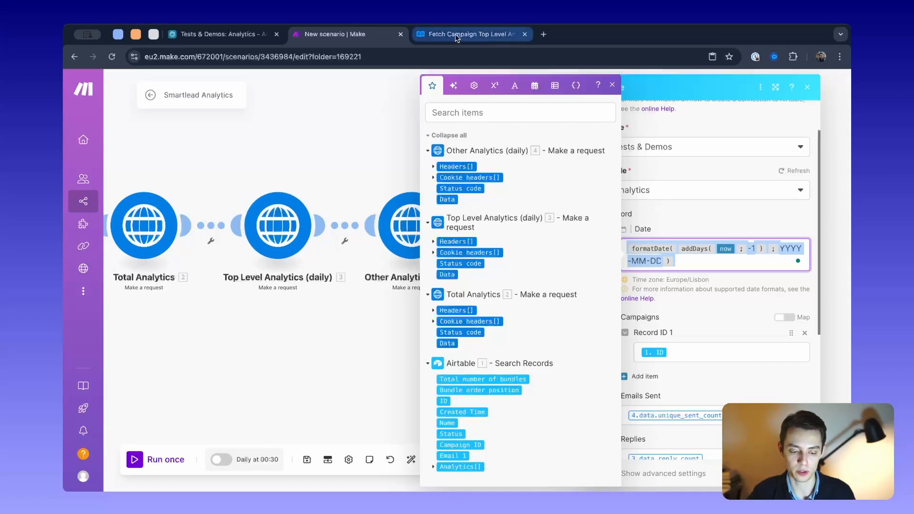
- Check the Date field's settings in Airtable's Analytics table without saving, and view the Record ID 1 mapping under Campaigns in Make
{"action": "left_click", "coordinate": [247, 37]}
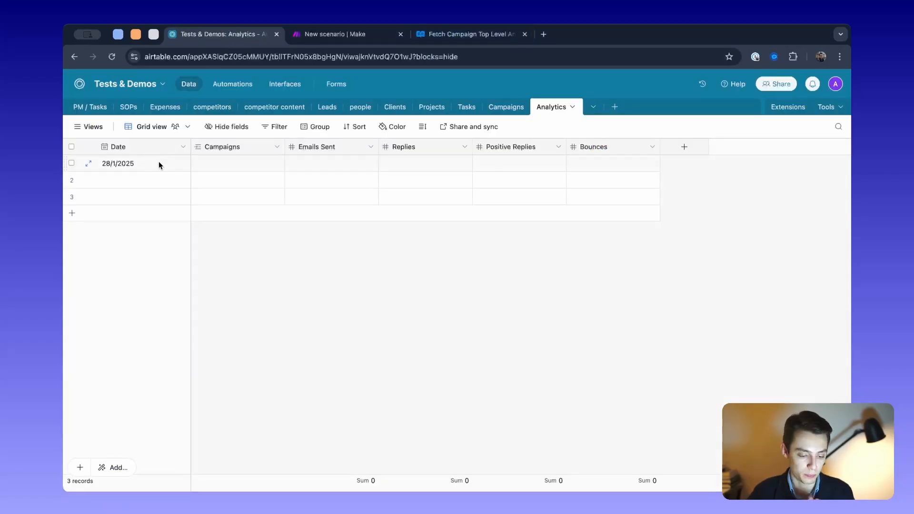
{"action": "double_click", "coordinate": [144, 146]}
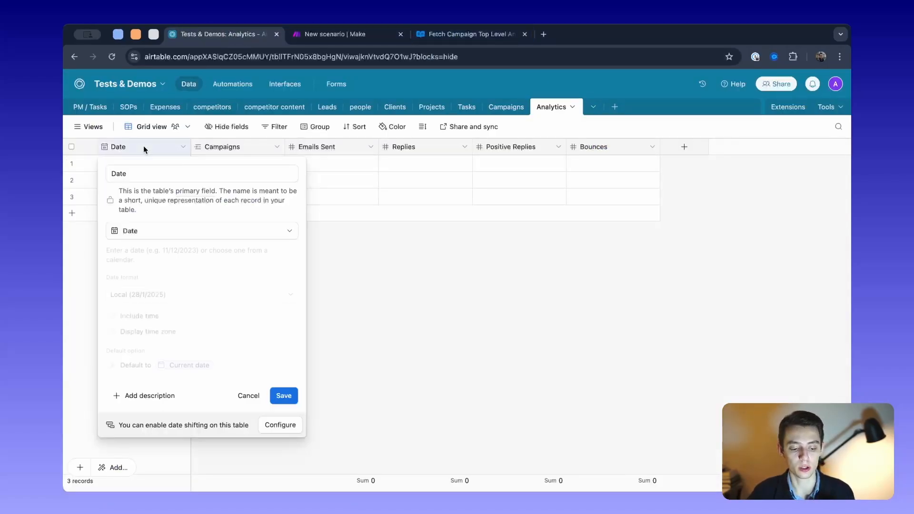
{"action": "left_click", "coordinate": [335, 387]}
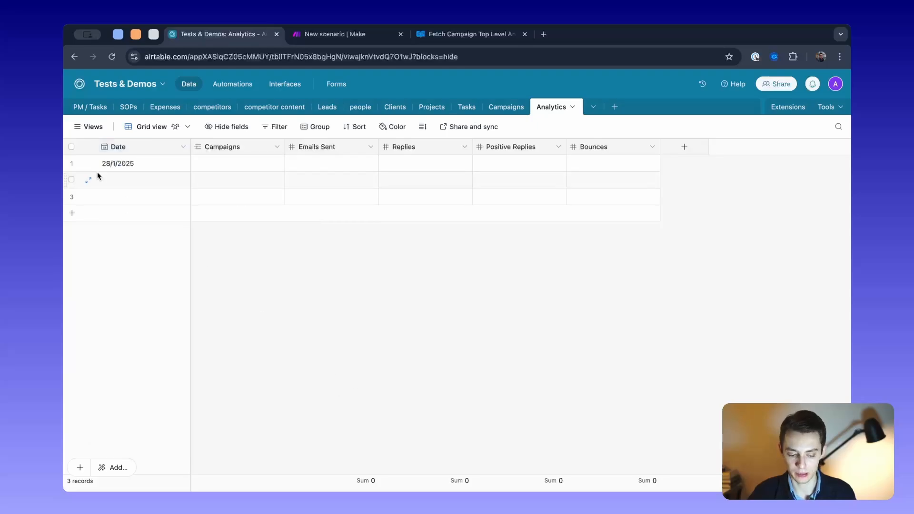
{"action": "left_click", "coordinate": [317, 36]}
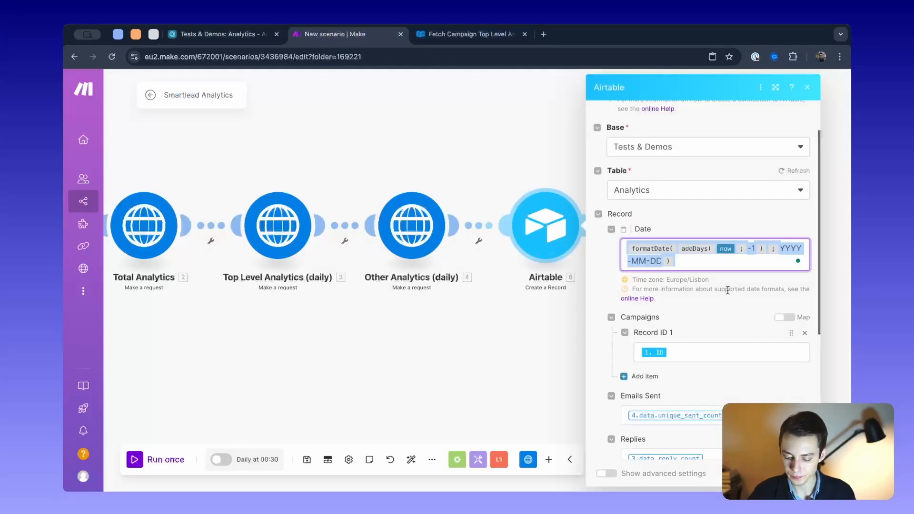
{"action": "scroll", "coordinate": [719, 302], "scroll_direction": "down", "scroll_amount": 3}
{"action": "left_click", "coordinate": [692, 260]}
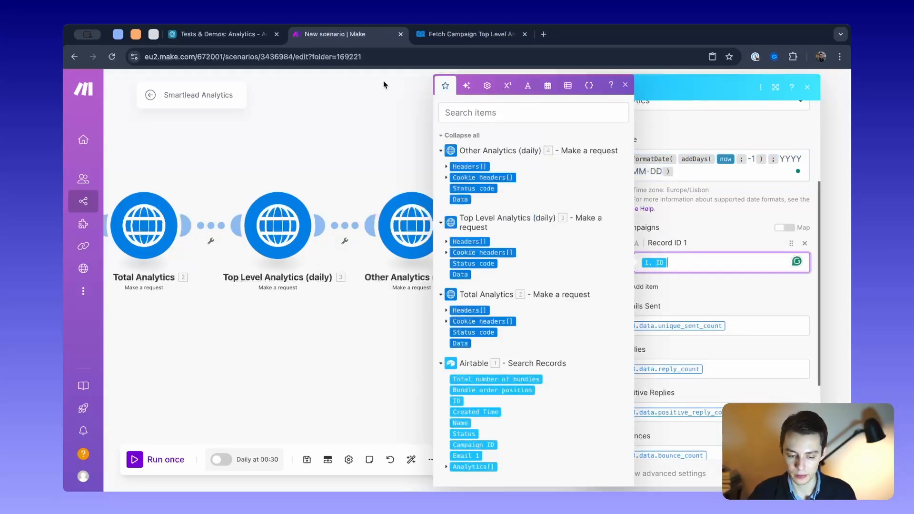
- In Airtable's Analytics table, link Campaign 1 to the 28/1/2025 record
{"action": "left_click", "coordinate": [469, 34]}
{"action": "left_click", "coordinate": [265, 36]}
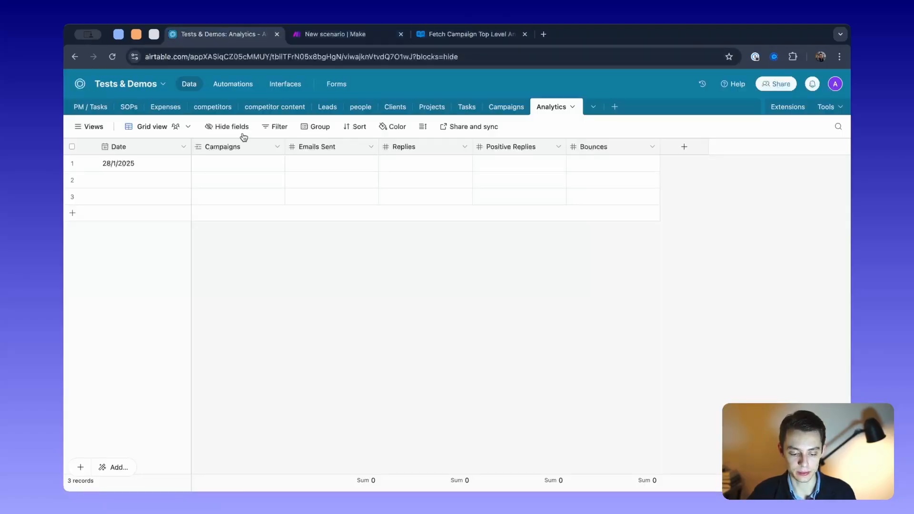
{"action": "left_click", "coordinate": [235, 164]}
{"action": "left_click", "coordinate": [200, 162]}
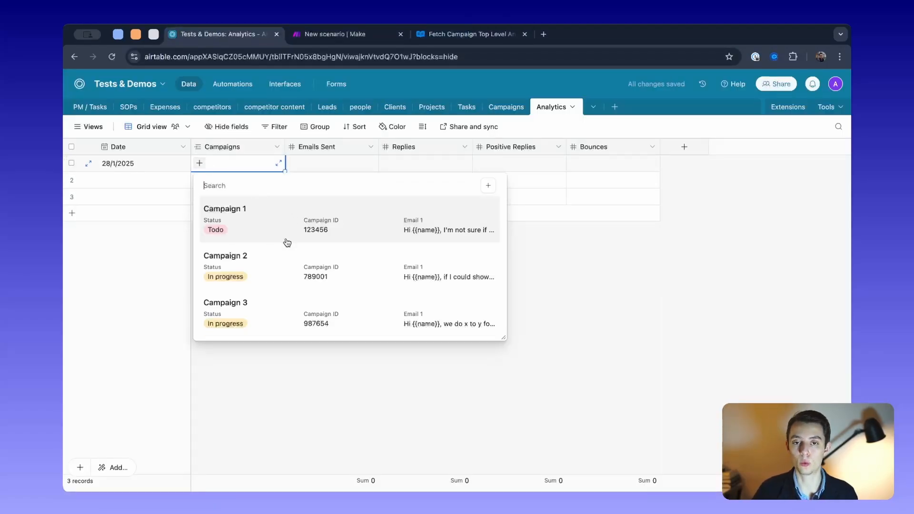
{"action": "left_click", "coordinate": [287, 243]}
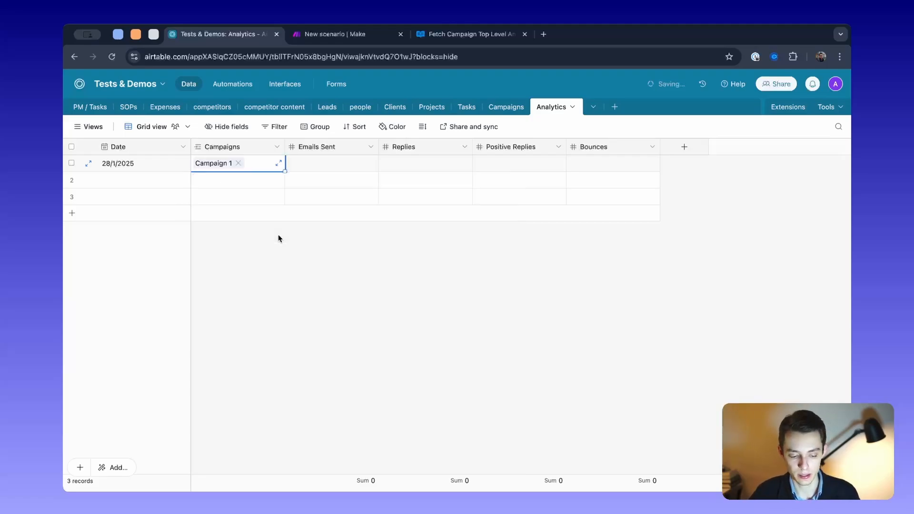
{"action": "left_click", "coordinate": [230, 163]}
{"action": "key", "text": "Escape"}
- Review the individual campaign records in Airtable's Campaigns table, leaving none of them selected
{"action": "left_click", "coordinate": [335, 35]}
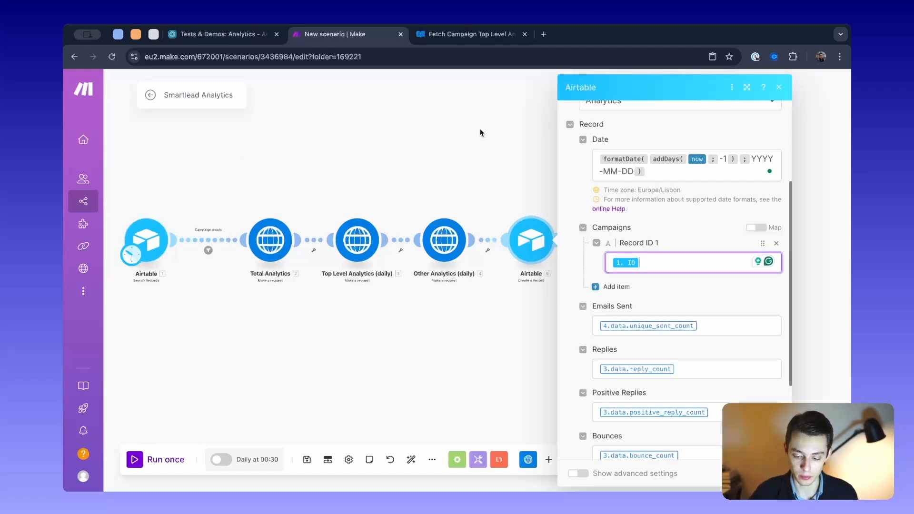
{"action": "left_click", "coordinate": [200, 34]}
{"action": "left_click", "coordinate": [522, 113]}
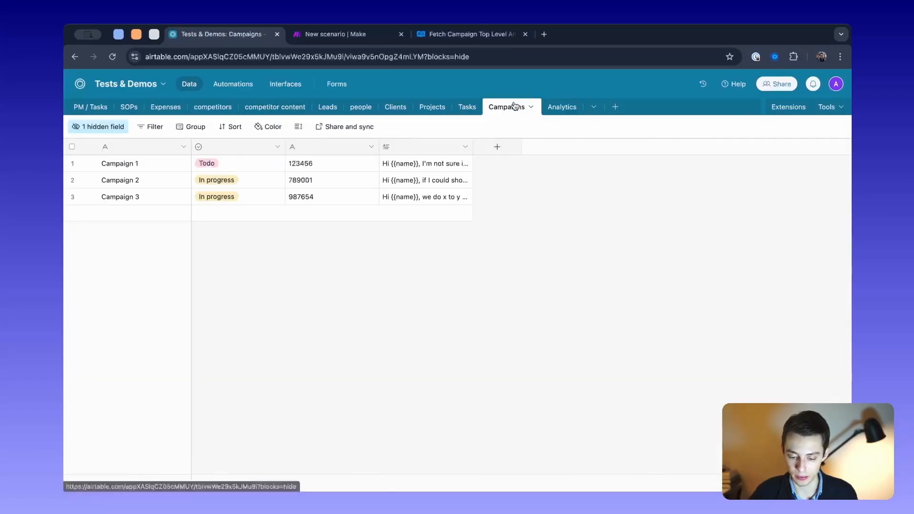
{"action": "left_click", "coordinate": [71, 164]}
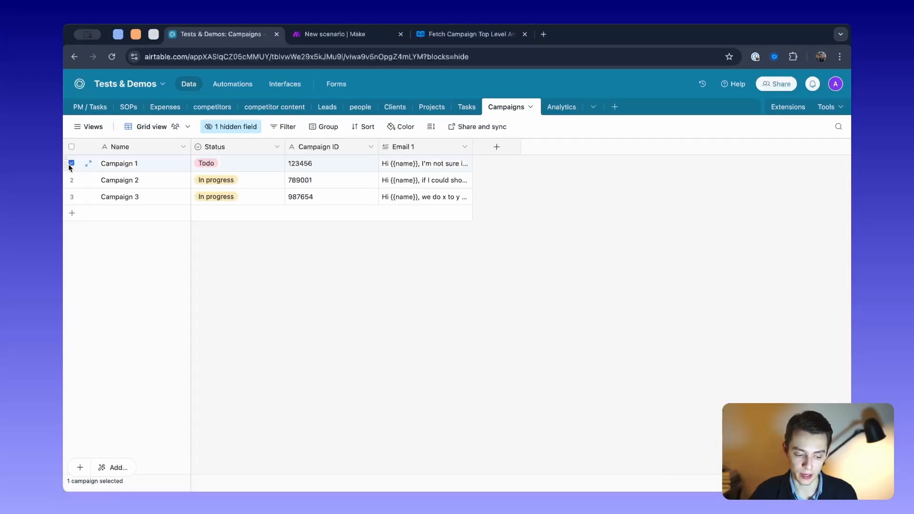
{"action": "left_click", "coordinate": [71, 180]}
{"action": "left_click", "coordinate": [71, 197]}
{"action": "left_click", "coordinate": [72, 196]}
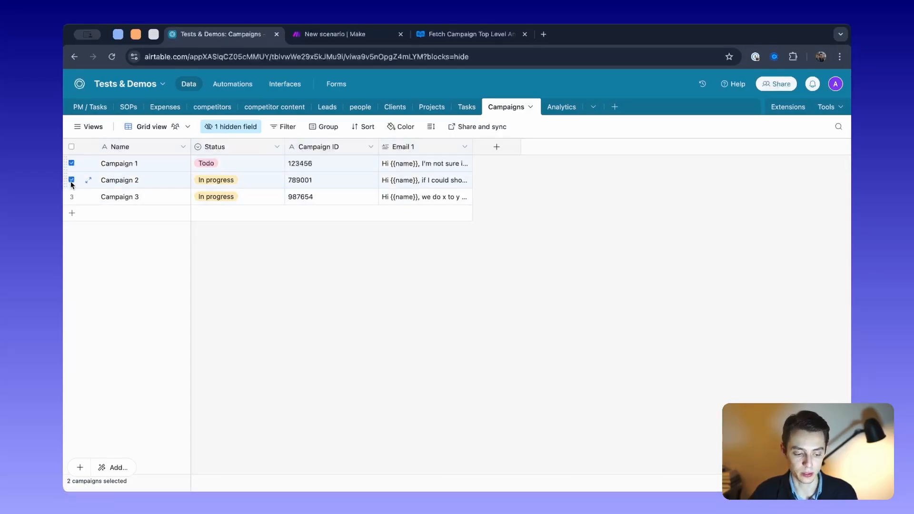
{"action": "left_click", "coordinate": [72, 180]}
{"action": "left_click", "coordinate": [71, 163]}
- Find Campaign 1's record ID in its expanded record's address and compare it with the Record ID 1 mapping in Make
{"action": "left_click", "coordinate": [87, 165]}
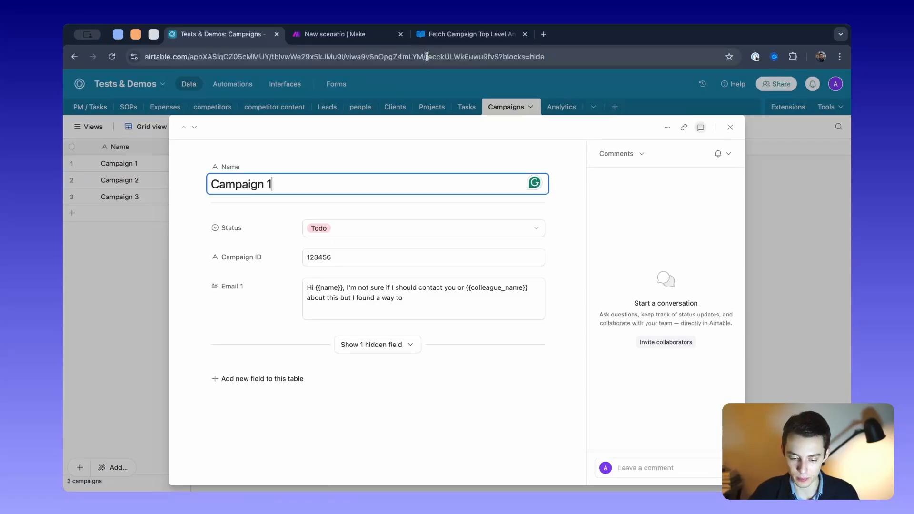
{"action": "left_click_drag", "start_coordinate": [427, 57], "coordinate": [500, 56]}
{"action": "left_click", "coordinate": [541, 84]}
{"action": "left_click", "coordinate": [364, 39]}
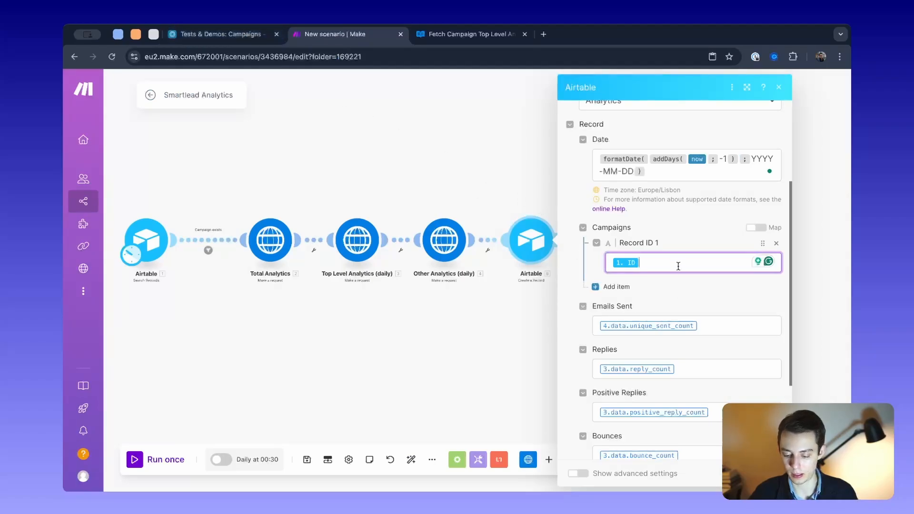
{"action": "left_click_drag", "start_coordinate": [678, 265], "coordinate": [460, 194]}
- Link Campaign 1 to the second record of Airtable's Analytics table and remove that link again
{"action": "left_click", "coordinate": [214, 33]}
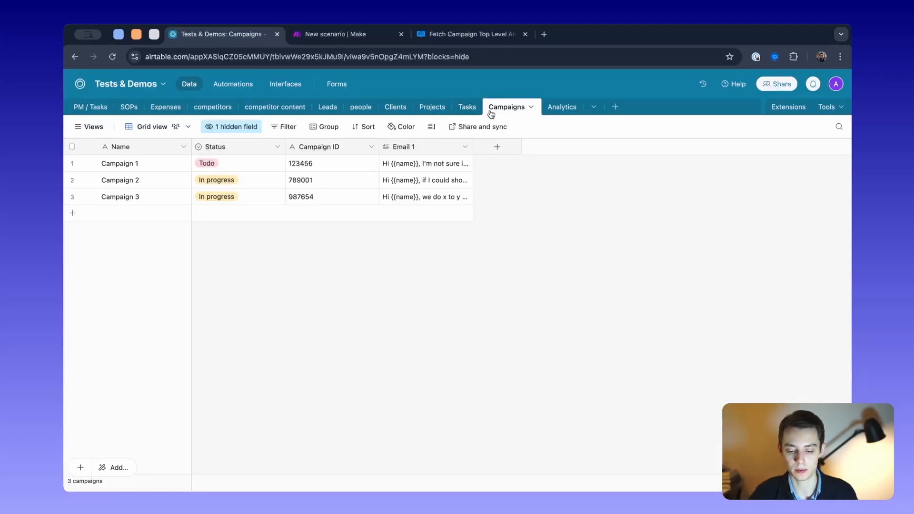
{"action": "left_click", "coordinate": [550, 111]}
{"action": "left_click", "coordinate": [252, 164]}
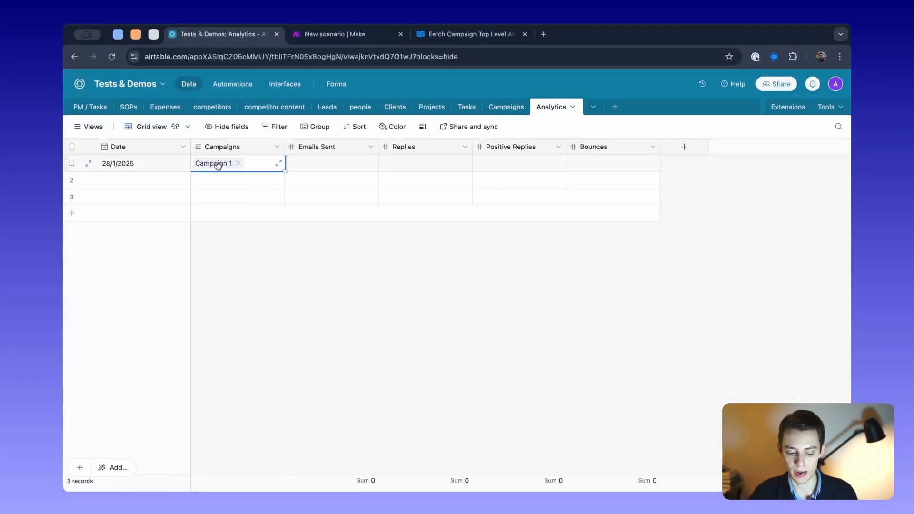
{"action": "left_click", "coordinate": [203, 186]}
{"action": "left_click", "coordinate": [200, 183]}
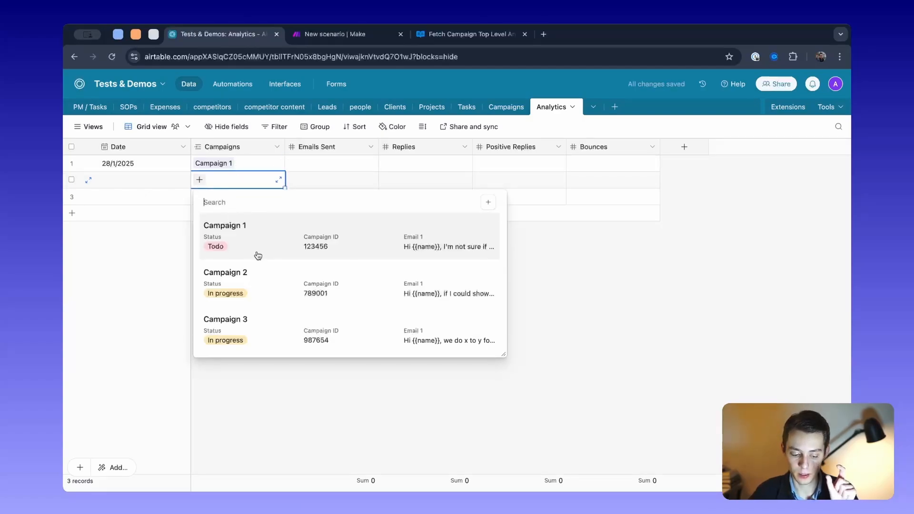
{"action": "left_click", "coordinate": [265, 239]}
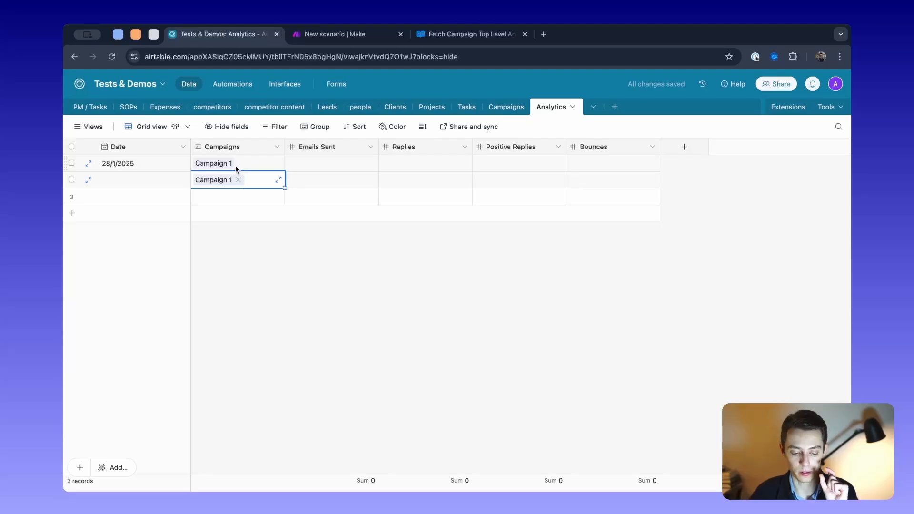
{"action": "left_click", "coordinate": [238, 180]}
- Back in Make, examine the module's mappings for campaign record ID, emails sent, replies, positive replies and bounces
{"action": "left_click", "coordinate": [355, 34]}
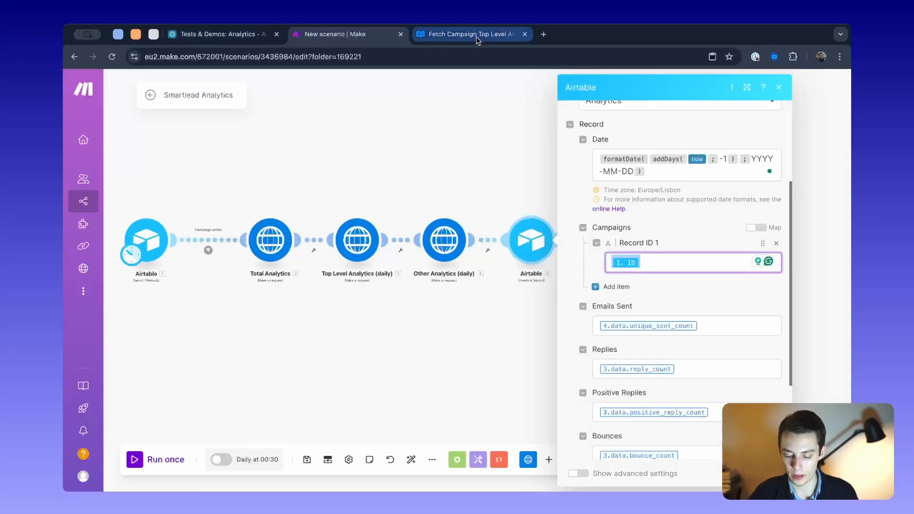
{"action": "left_click", "coordinate": [684, 262]}
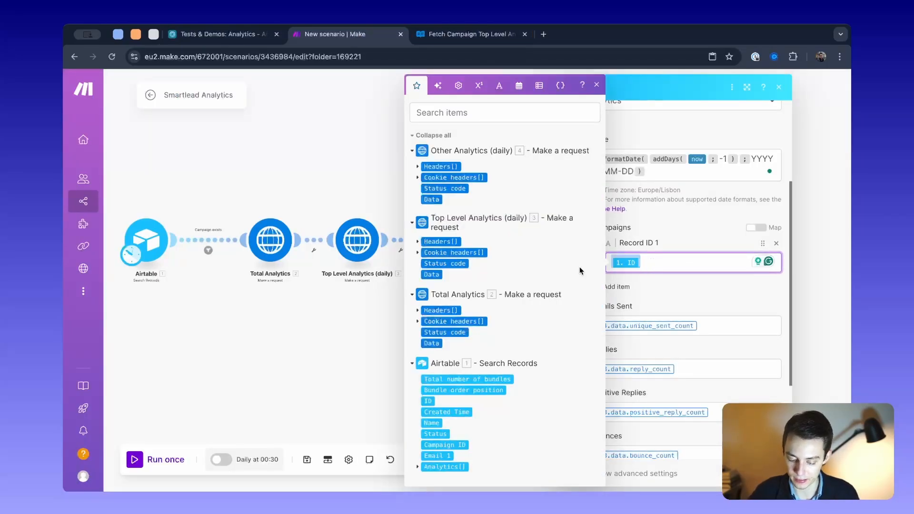
{"action": "scroll", "coordinate": [447, 443], "scroll_direction": "down", "scroll_amount": 1}
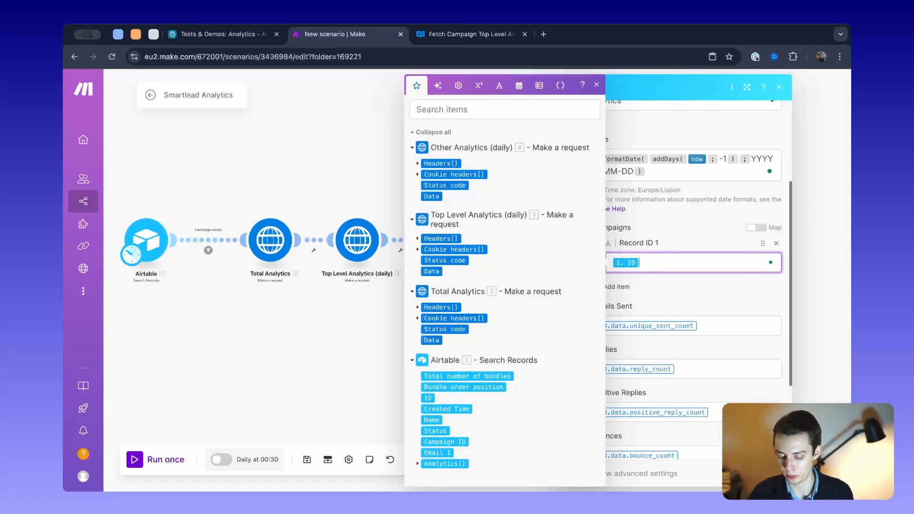
{"action": "left_click", "coordinate": [734, 328]}
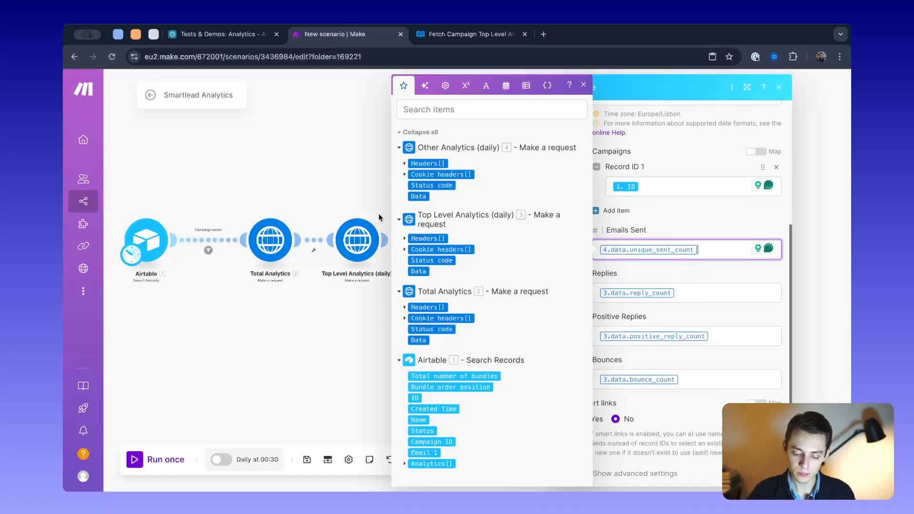
{"action": "left_click", "coordinate": [706, 380]}
{"action": "left_click", "coordinate": [734, 335]}
{"action": "left_click", "coordinate": [698, 293]}
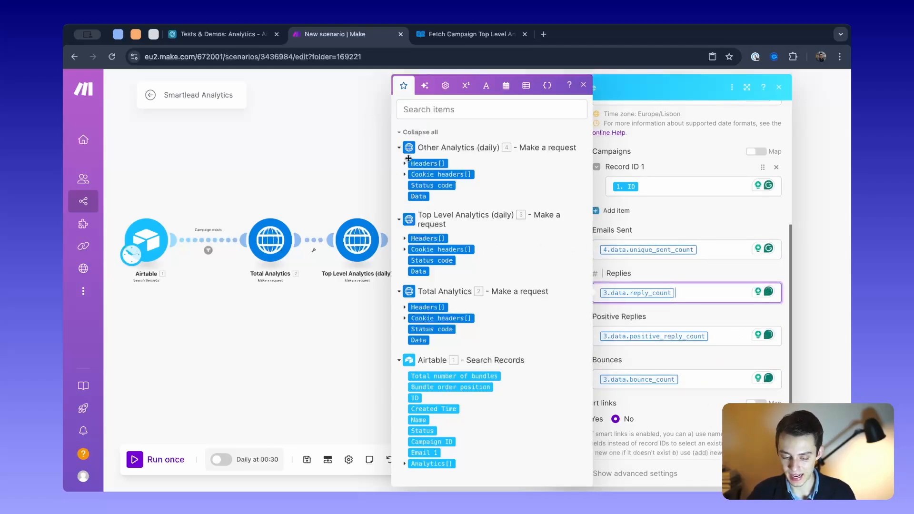
- Inspect the Total Analytics outputs available for mapping, and switch to Smartlead's example response for top level analytics by date range
{"action": "left_click", "coordinate": [404, 308]}
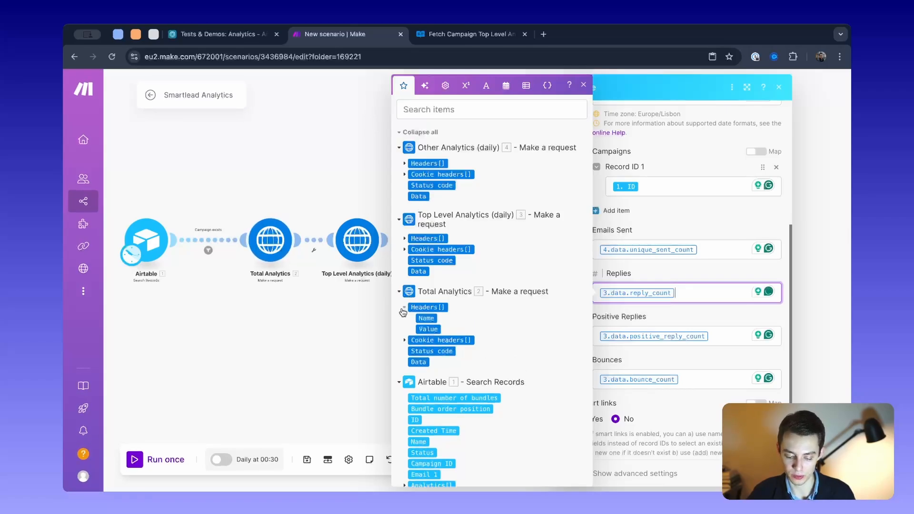
{"action": "left_click", "coordinate": [404, 340]}
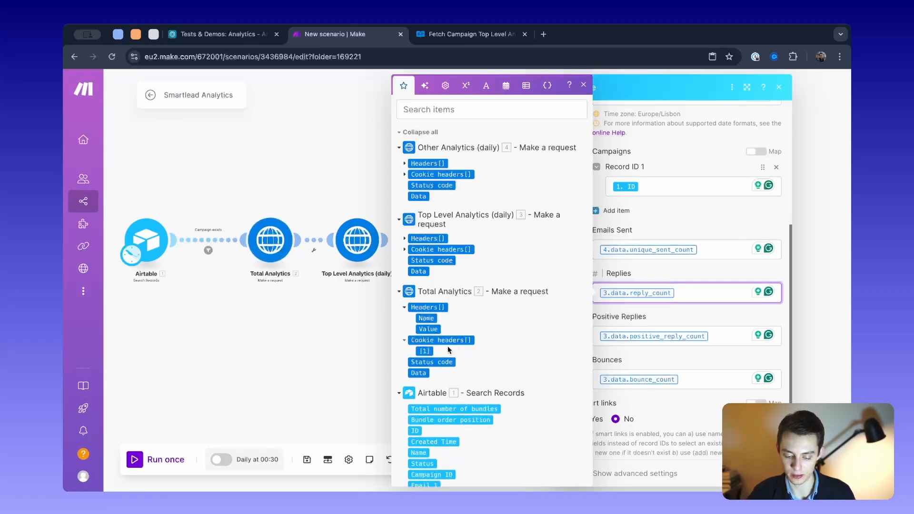
{"action": "left_click", "coordinate": [405, 340]}
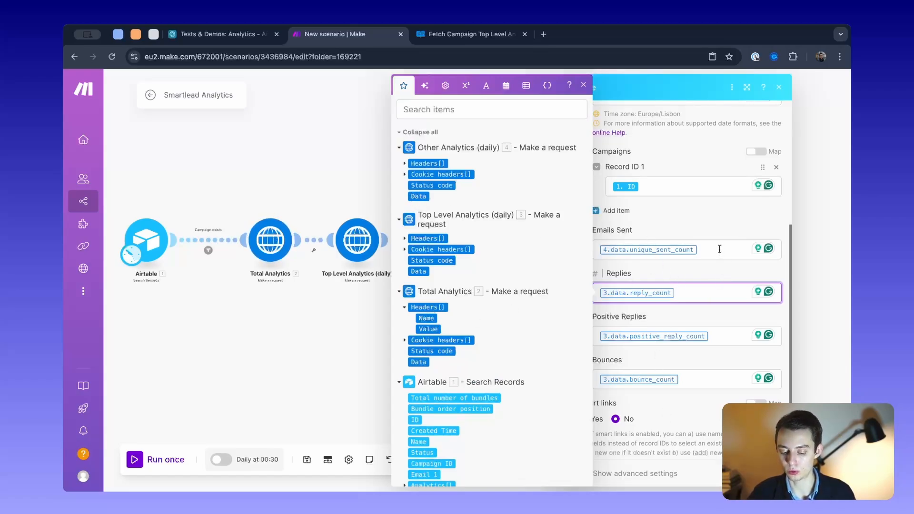
{"action": "key", "text": "ctrl+Tab"}
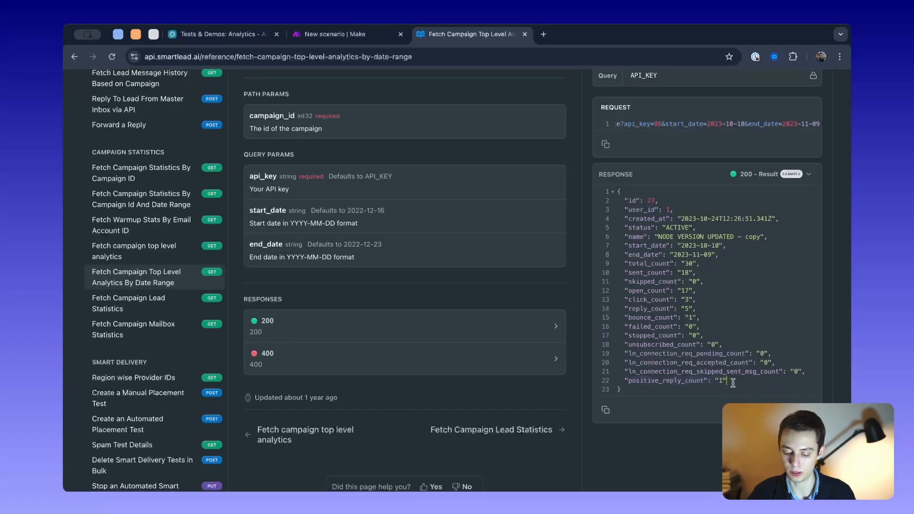
- Compare Smartlead's example response fields with Make's mappings for Emails Sent, Replies, Positive Replies and Bounces
{"action": "left_click_drag", "start_coordinate": [733, 382], "coordinate": [598, 199]}
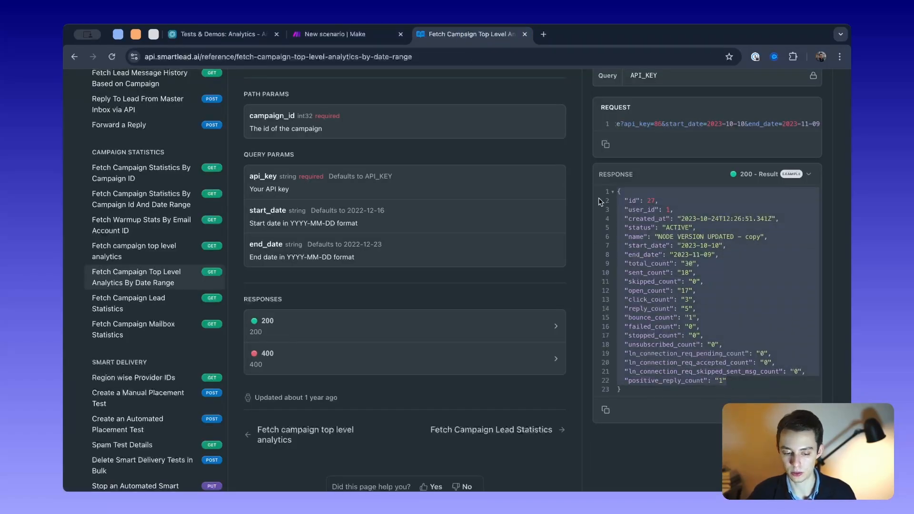
{"action": "left_click", "coordinate": [331, 34]}
{"action": "left_click", "coordinate": [677, 251]}
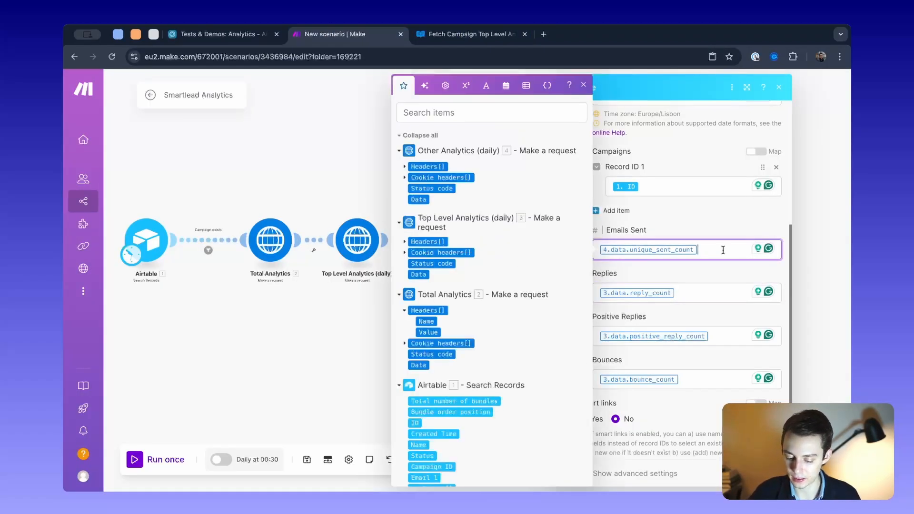
{"action": "left_click", "coordinate": [680, 301]}
{"action": "left_click", "coordinate": [718, 339]}
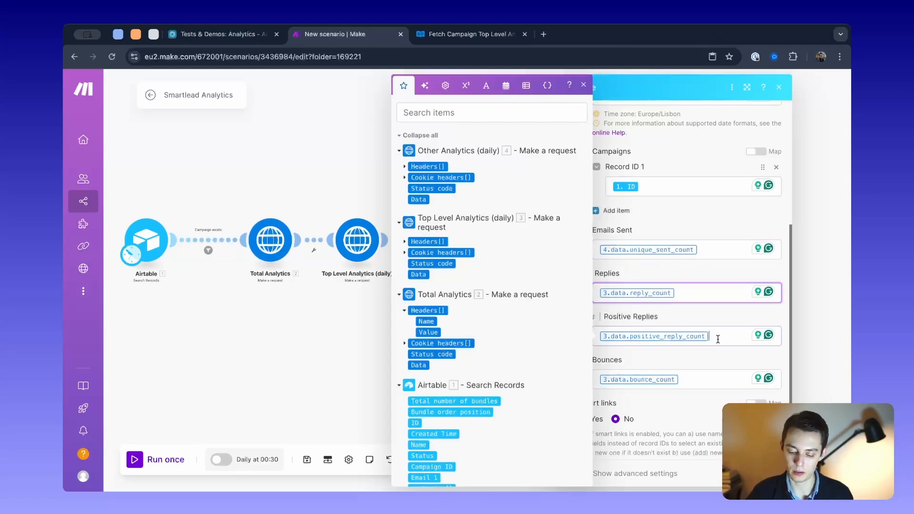
{"action": "left_click", "coordinate": [690, 376]}
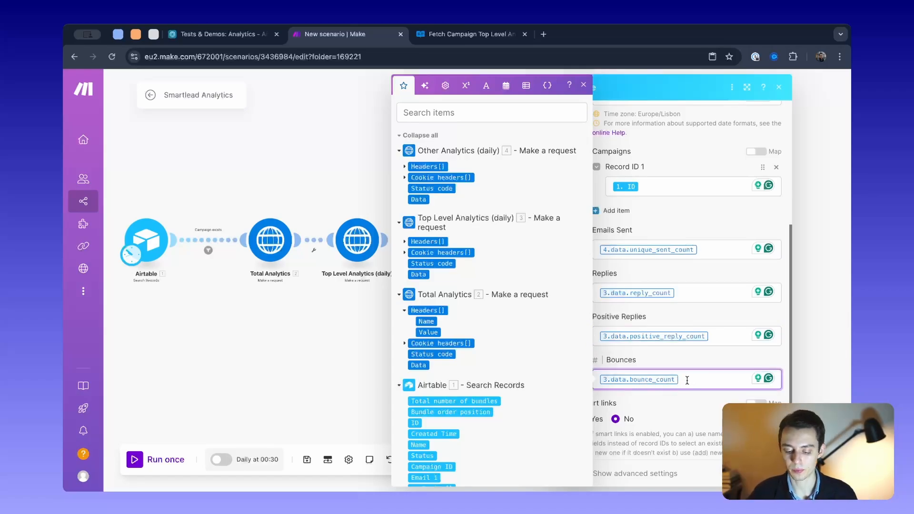
- Try adding the Top Level Analytics Data output to Bounces and remove it, check the Record ID 1 mapping, and close the module
{"action": "scroll", "coordinate": [632, 381], "scroll_direction": "down", "scroll_amount": 2}
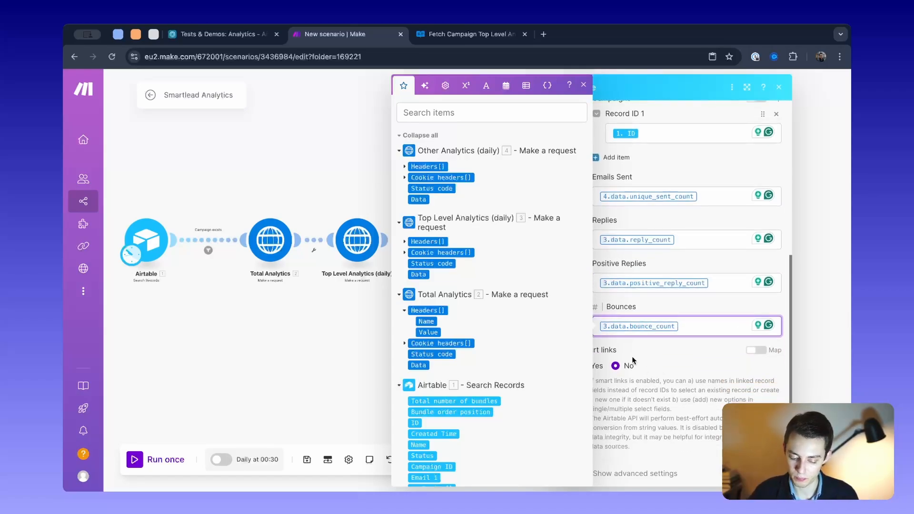
{"action": "left_click", "coordinate": [422, 276]}
{"action": "key", "text": "BackSpace"}
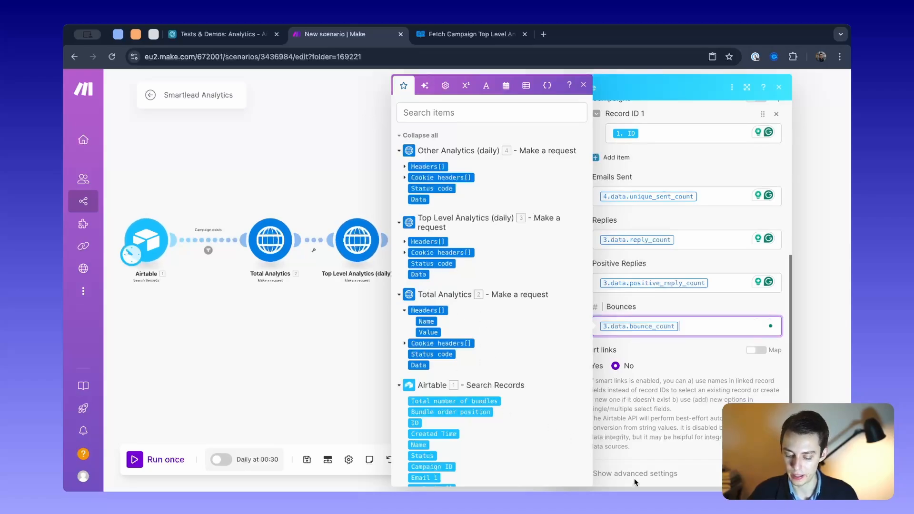
{"action": "scroll", "coordinate": [660, 260], "scroll_direction": "up", "scroll_amount": 5}
{"action": "left_click", "coordinate": [652, 405]}
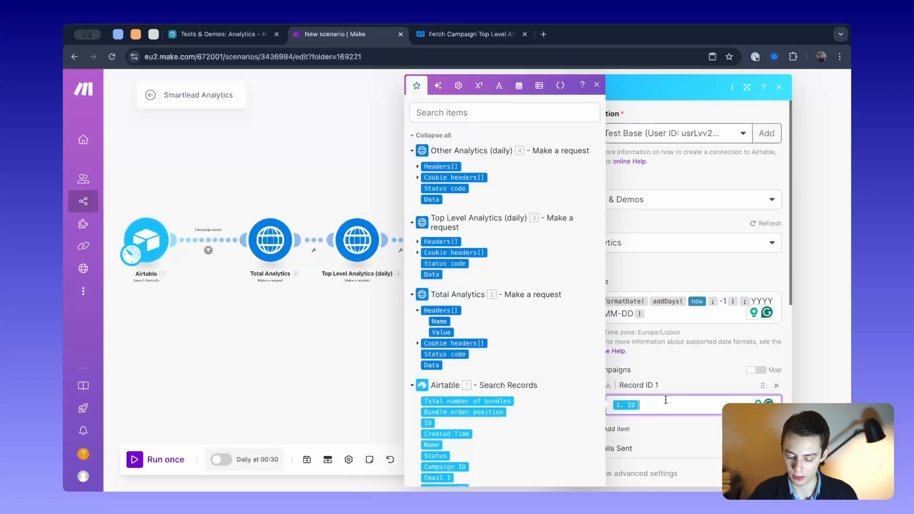
{"action": "left_click", "coordinate": [766, 474]}
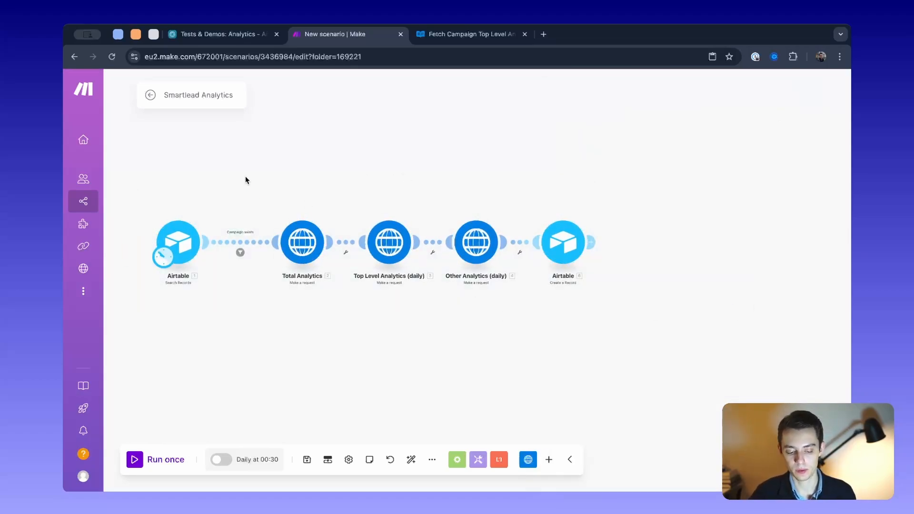
- Activate the scenario's schedule to run every day at 00:30 and save the scenario
{"action": "left_click_drag", "start_coordinate": [247, 180], "coordinate": [300, 183]}
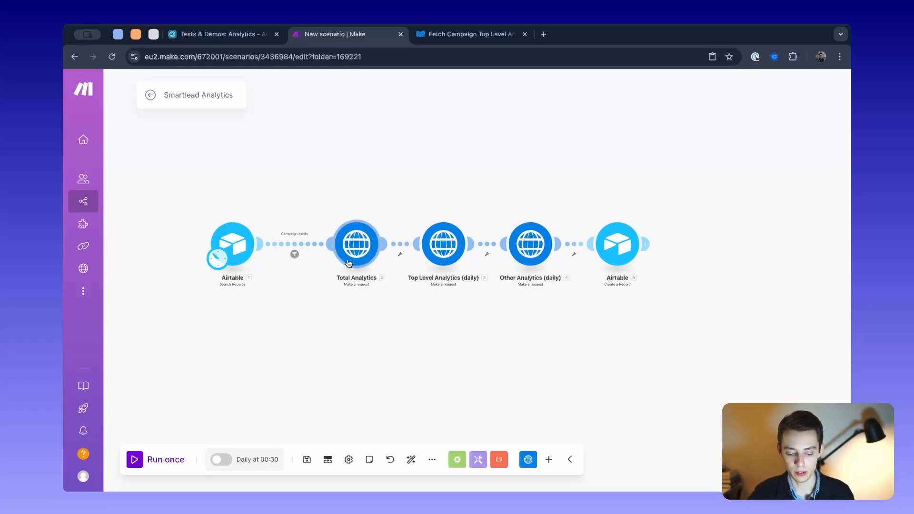
{"action": "left_click_drag", "start_coordinate": [356, 319], "coordinate": [340, 319]}
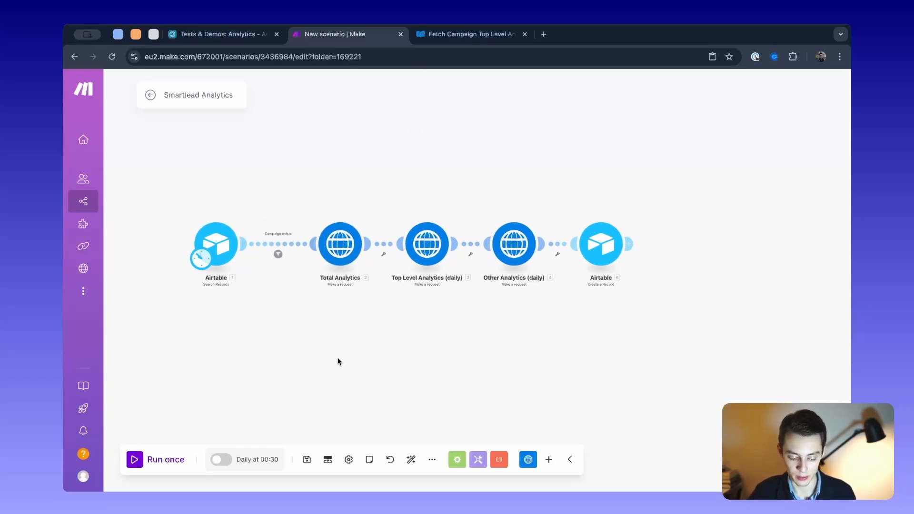
{"action": "left_click", "coordinate": [218, 461]}
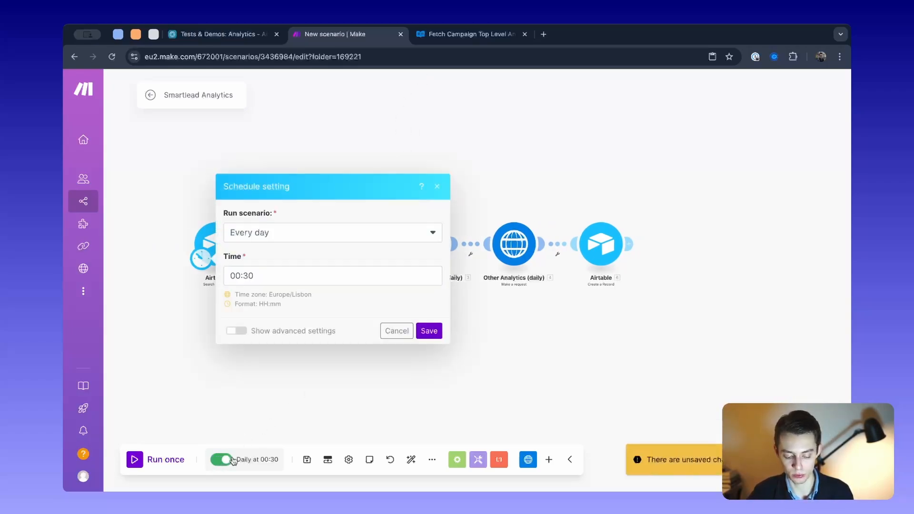
{"action": "left_click", "coordinate": [428, 330]}
{"action": "left_click", "coordinate": [307, 459]}
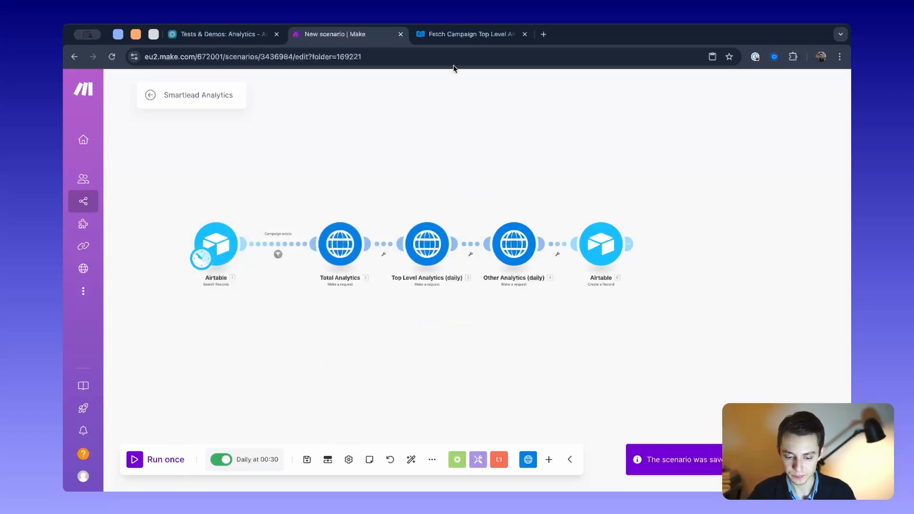
- Switch to Airtable and review the Date cells of the three records in the Analytics table
{"action": "left_click", "coordinate": [233, 28]}
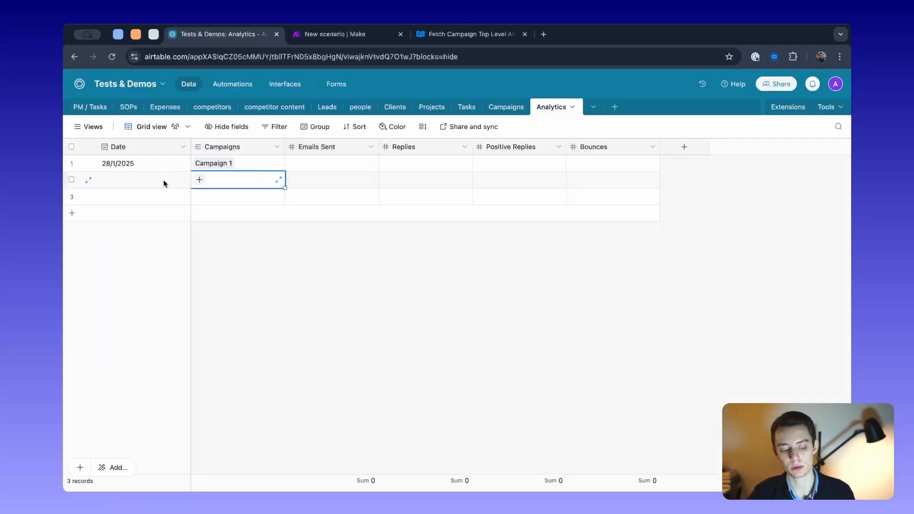
{"action": "left_click", "coordinate": [116, 166]}
{"action": "left_click", "coordinate": [124, 185]}
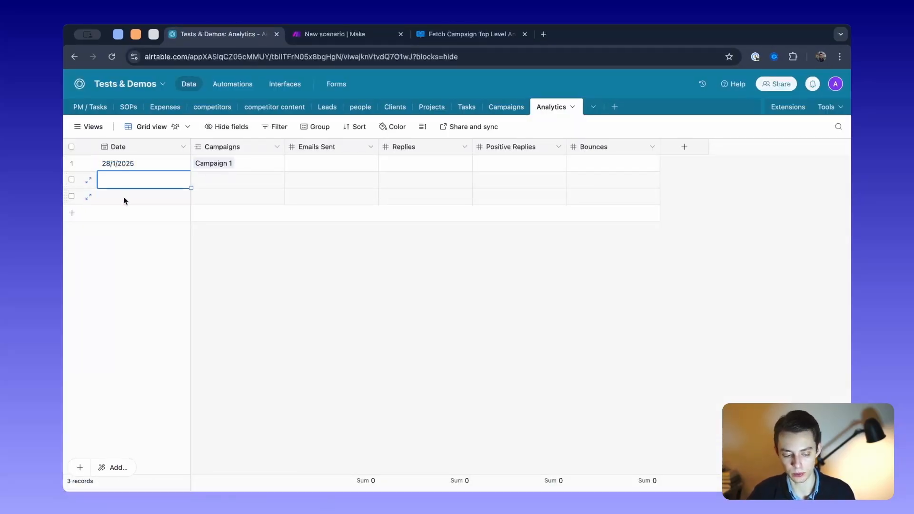
{"action": "left_click", "coordinate": [124, 198]}
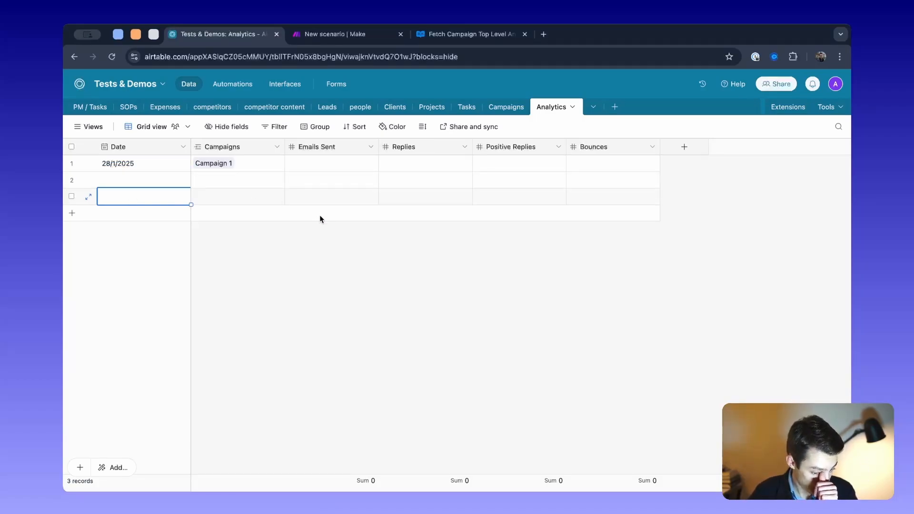
- Try out a formula field in the Analytics table with {Positive Replies}/{Emails Sent}*100, and cancel its creation
{"action": "left_click", "coordinate": [685, 147]}
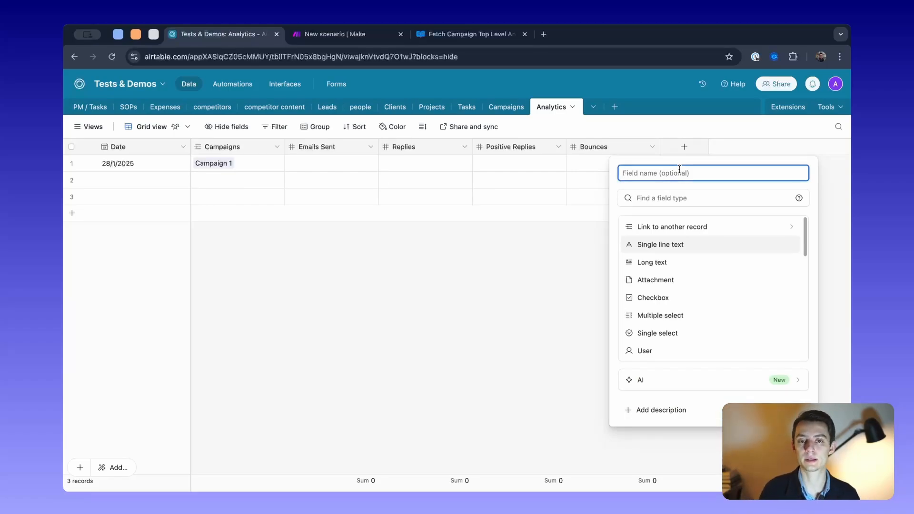
{"action": "scroll", "coordinate": [693, 341], "scroll_direction": "down", "scroll_amount": 2}
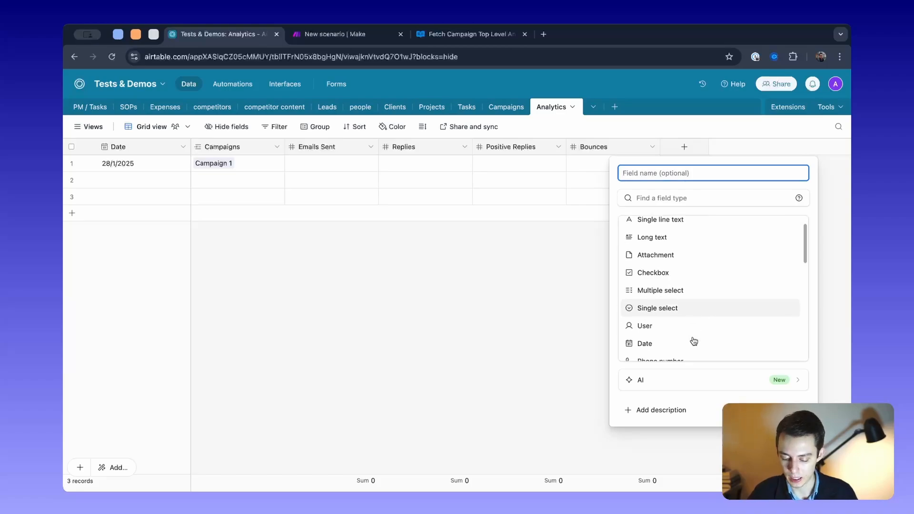
{"action": "scroll", "coordinate": [694, 341], "scroll_direction": "down", "scroll_amount": 4}
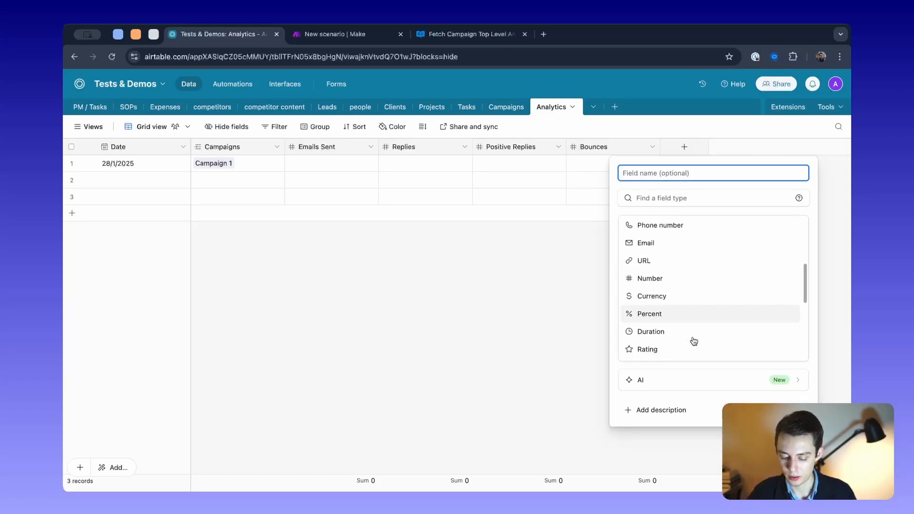
{"action": "scroll", "coordinate": [694, 323], "scroll_direction": "down", "scroll_amount": 3}
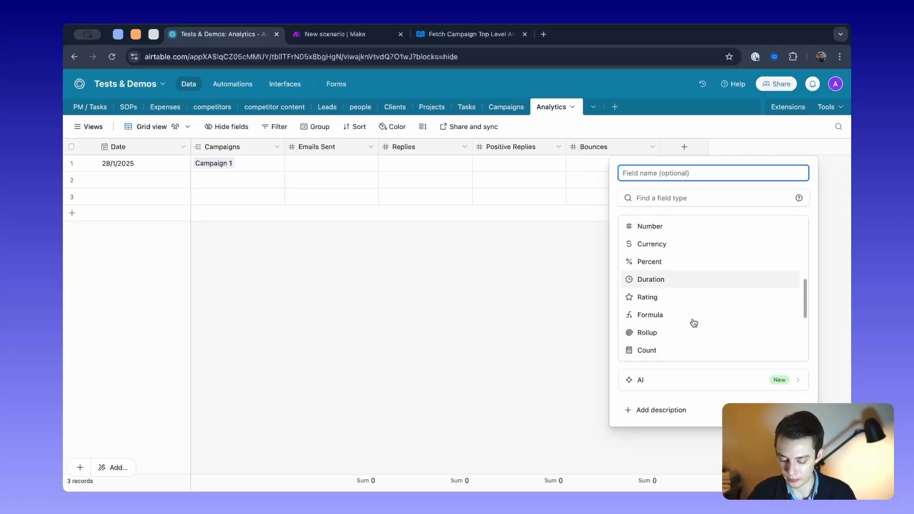
{"action": "left_click", "coordinate": [666, 316]}
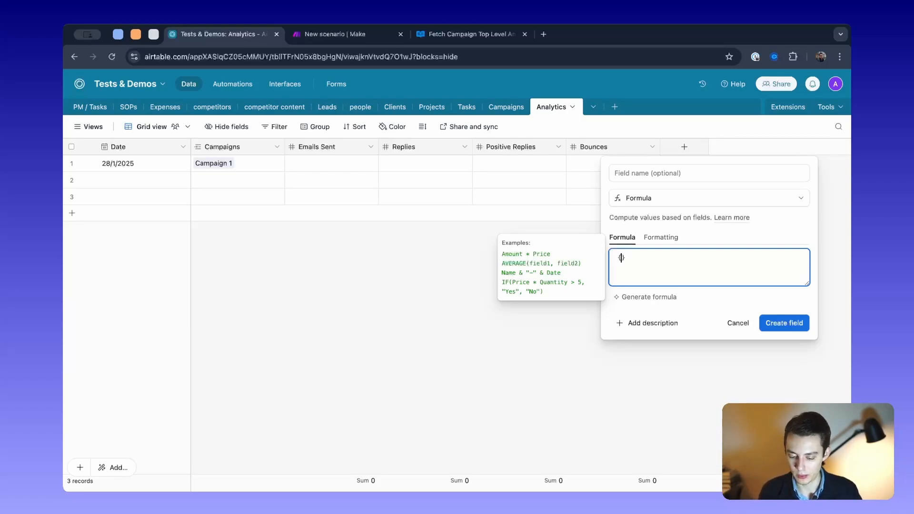
{"action": "type", "text": "si"}
{"action": "key", "text": "Return"}
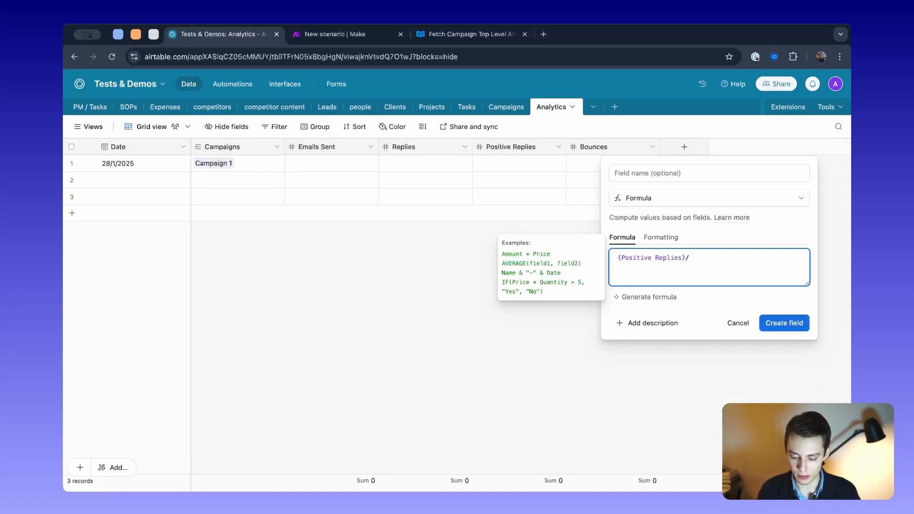
{"action": "type", "text": "/{ema"}
{"action": "key", "text": "Return"}
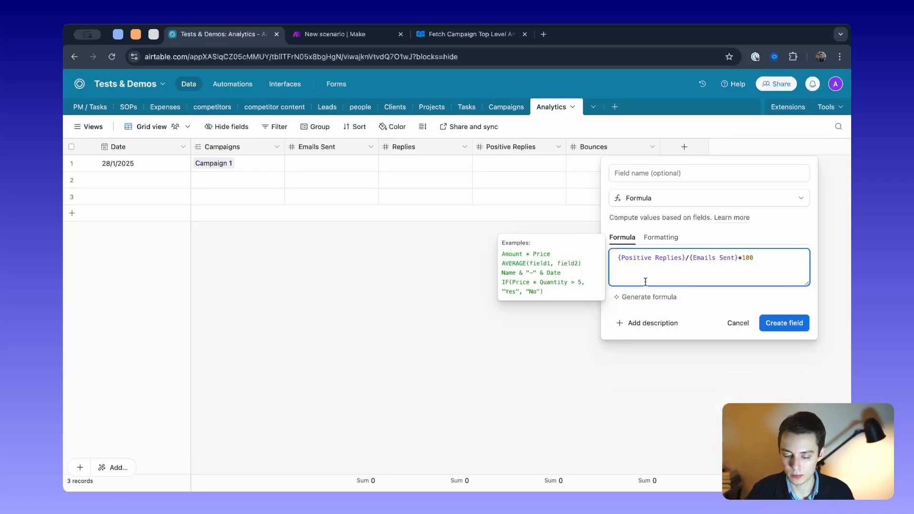
{"action": "left_click_drag", "start_coordinate": [766, 260], "coordinate": [618, 258]}
{"action": "left_click", "coordinate": [732, 332]}
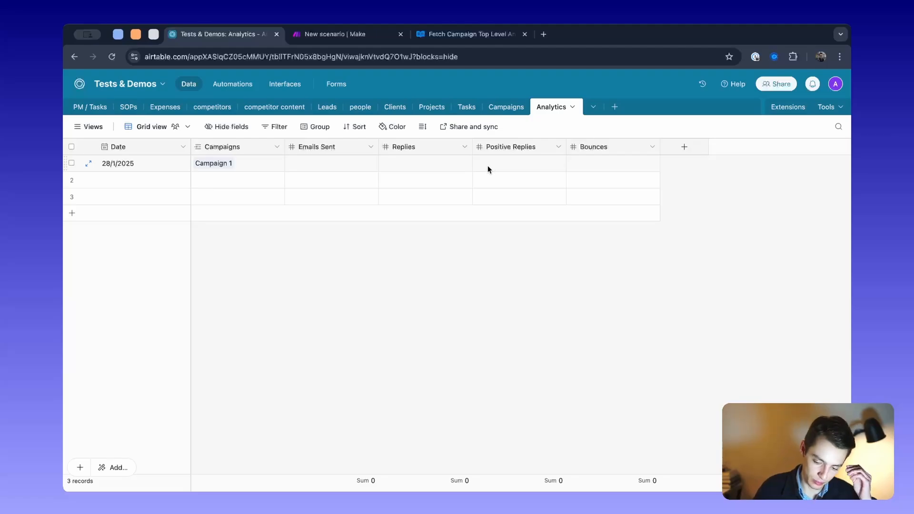
- Return to Make and view the whole Smartlead Analytics scenario from search to record creation
{"action": "left_click", "coordinate": [336, 38]}
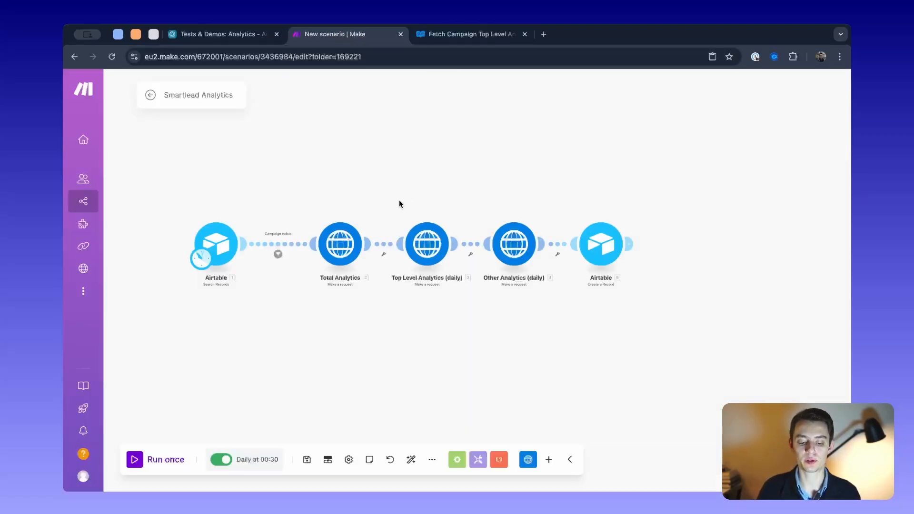
{"action": "scroll", "coordinate": [400, 204], "scroll_direction": "down", "scroll_amount": 3}
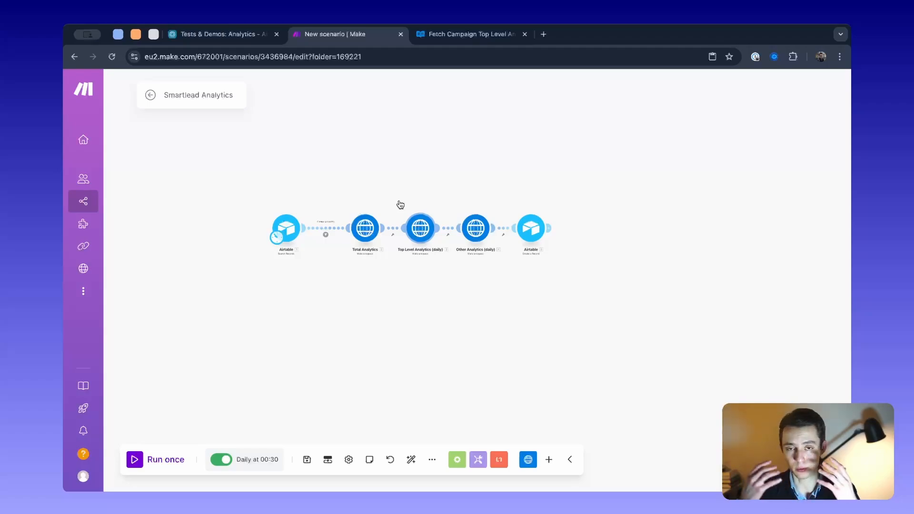